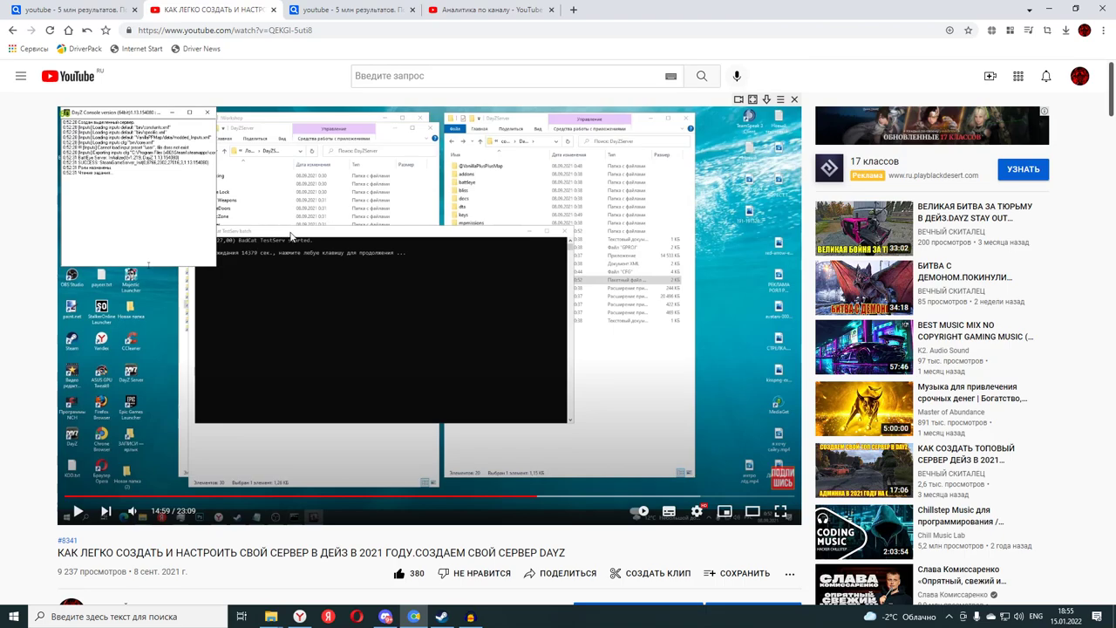
# - Look through the DayZ server setup video's page and read its viewer comments
pyautogui.scroll(-3, 292, 236)
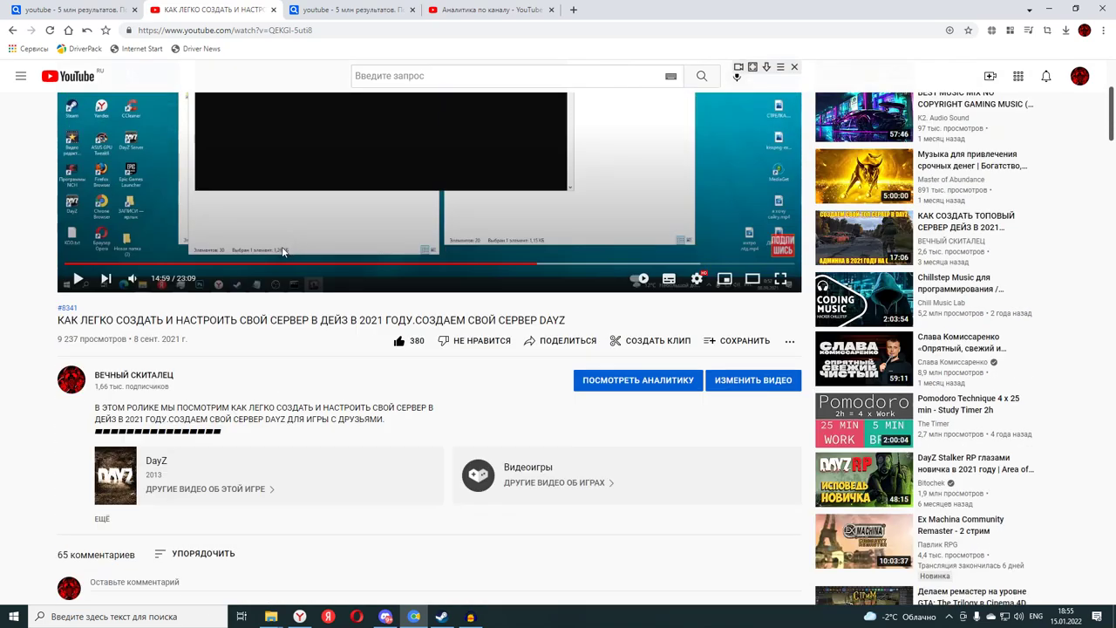
pyautogui.scroll(3, 376, 306)
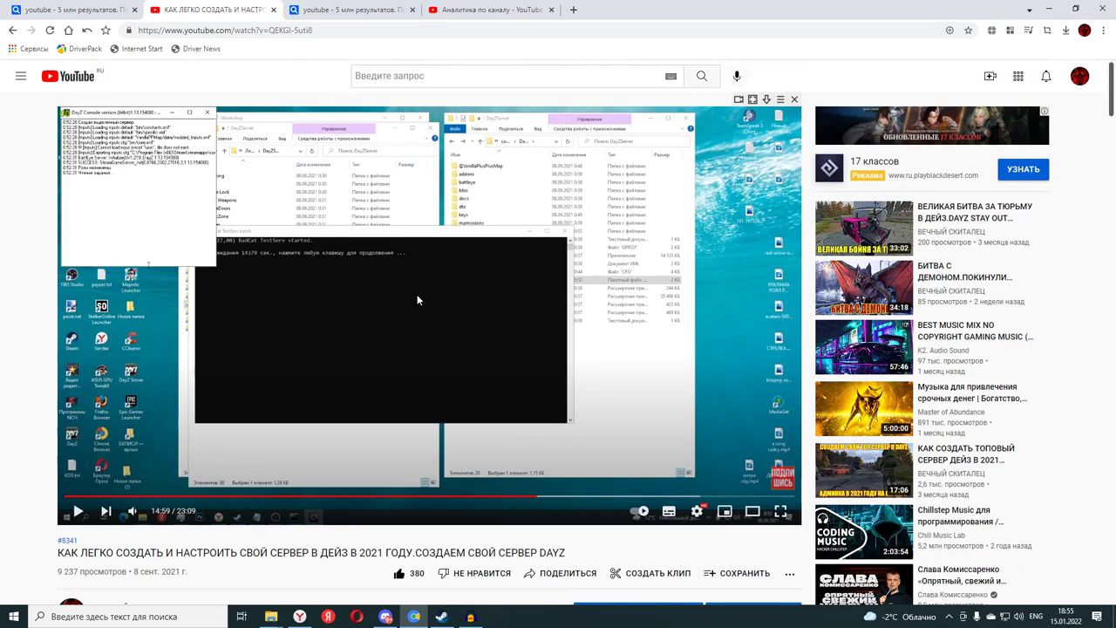
pyautogui.scroll(-1, 301, 321)
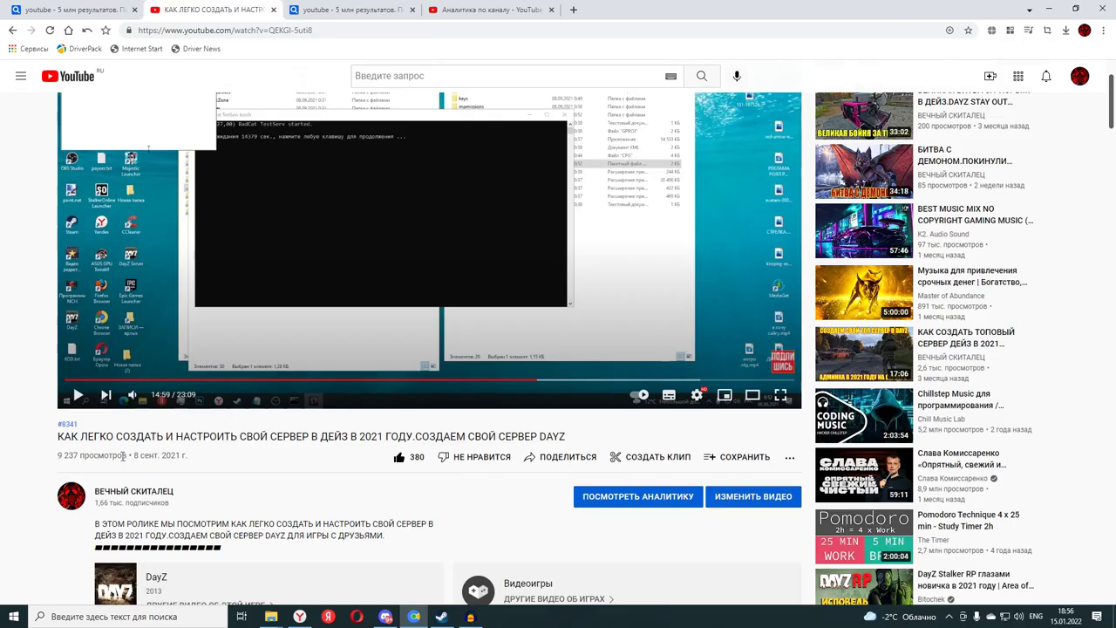
pyautogui.scroll(-7, 139, 436)
pyautogui.scroll(-20, 187, 422)
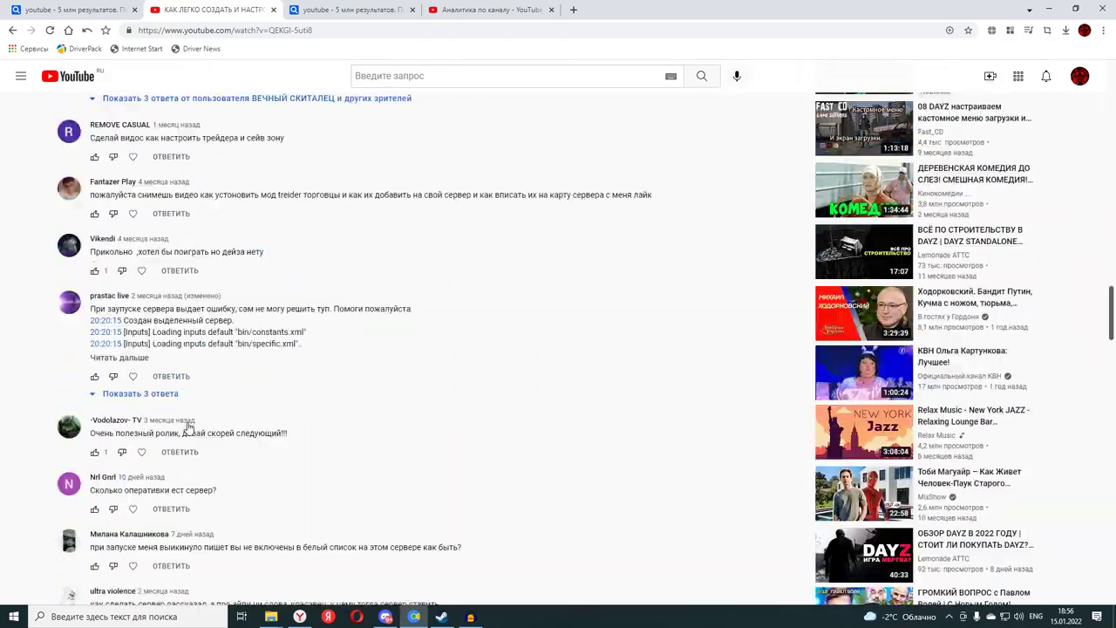
pyautogui.scroll(-10, 188, 428)
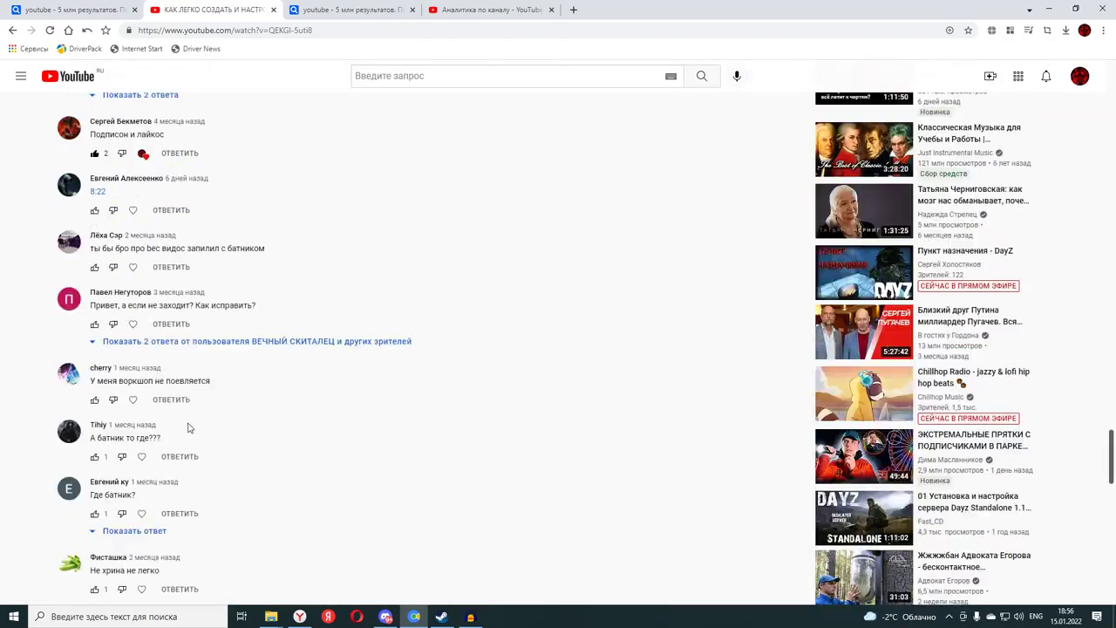
pyautogui.scroll(20, 189, 428)
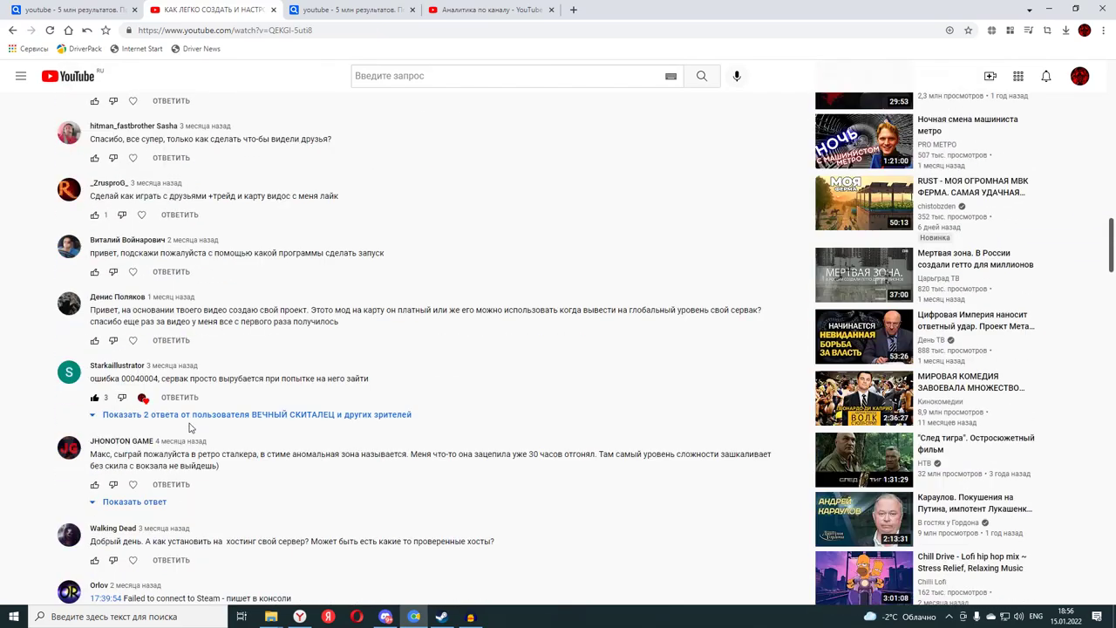
pyautogui.scroll(3, 190, 428)
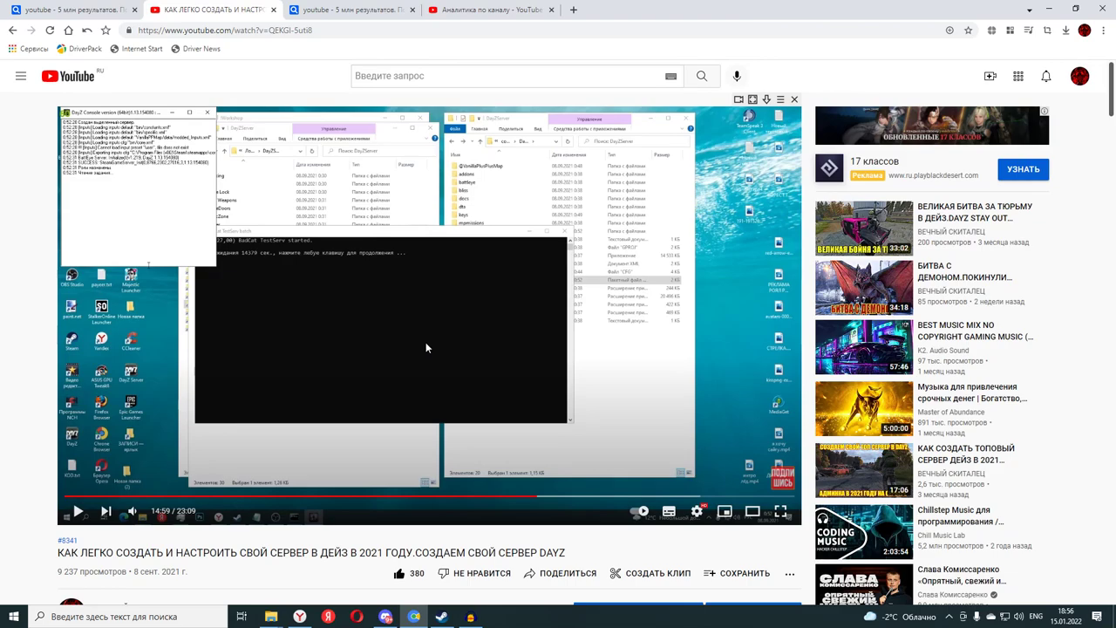
# - Switch to the Steam library, view the DayZ page and make the library filter include both games and tools
pyautogui.click(1047, 9)
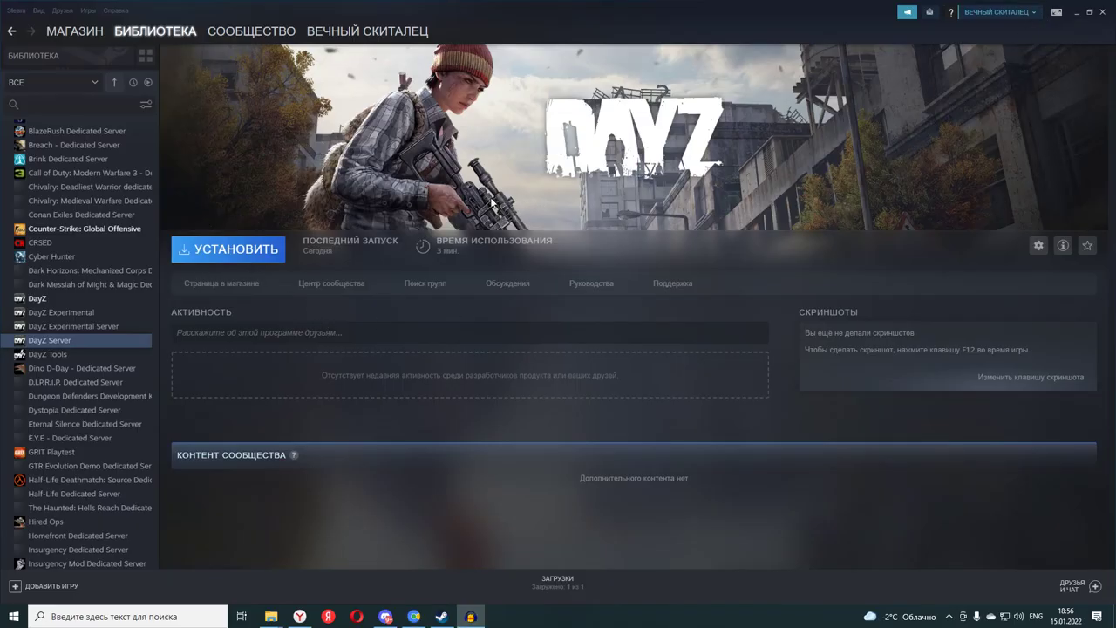
pyautogui.click(54, 300)
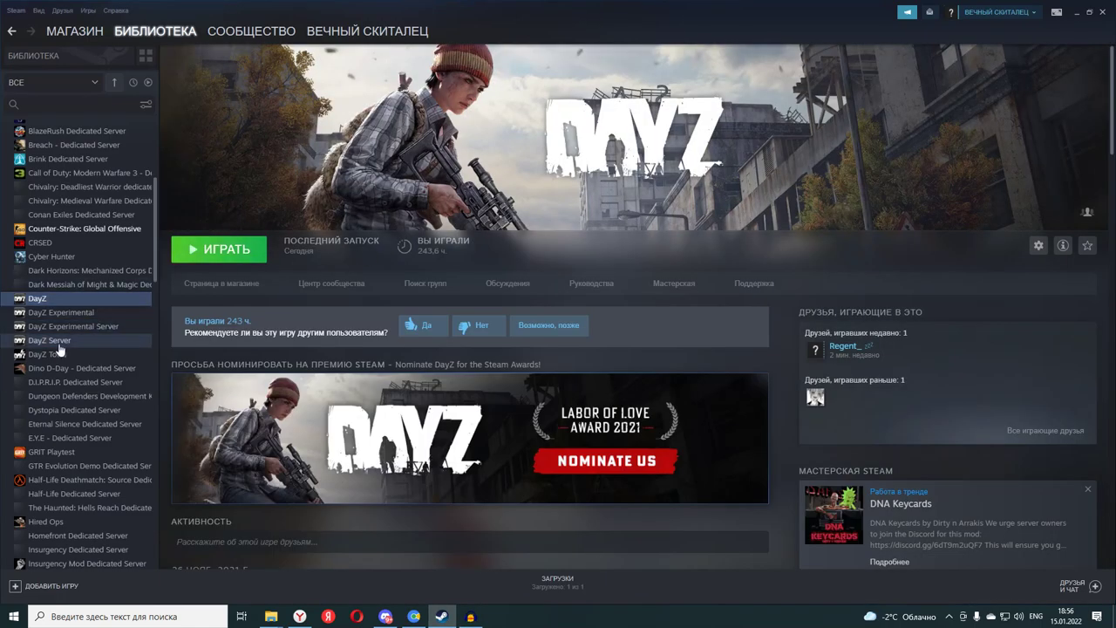
pyautogui.scroll(3, 79, 183)
pyautogui.click(89, 79)
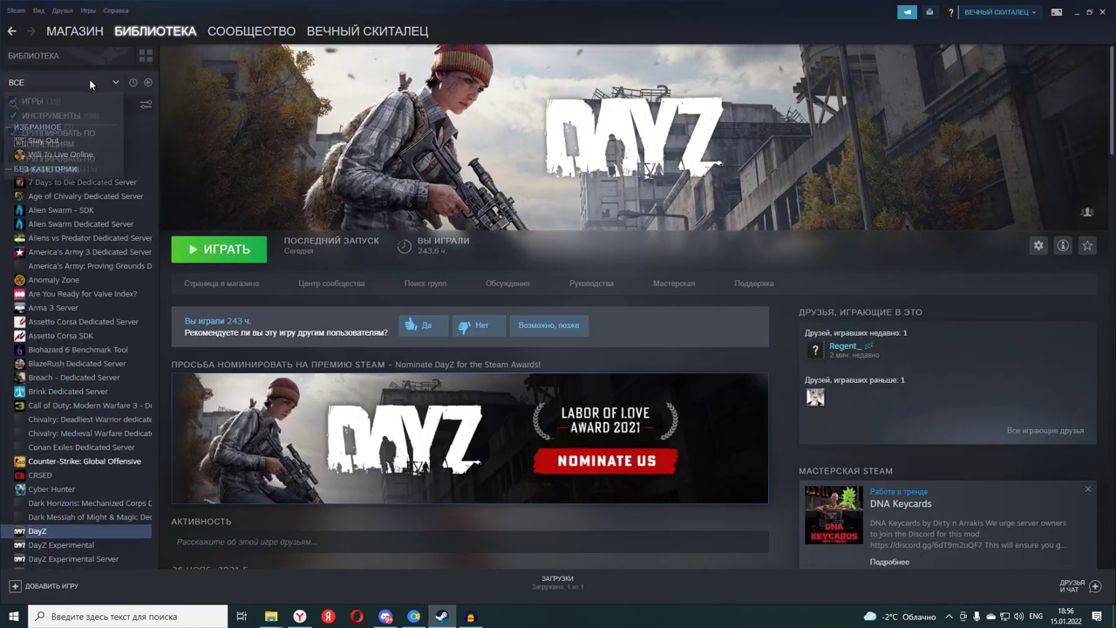
pyautogui.click(17, 115)
pyautogui.click(26, 86)
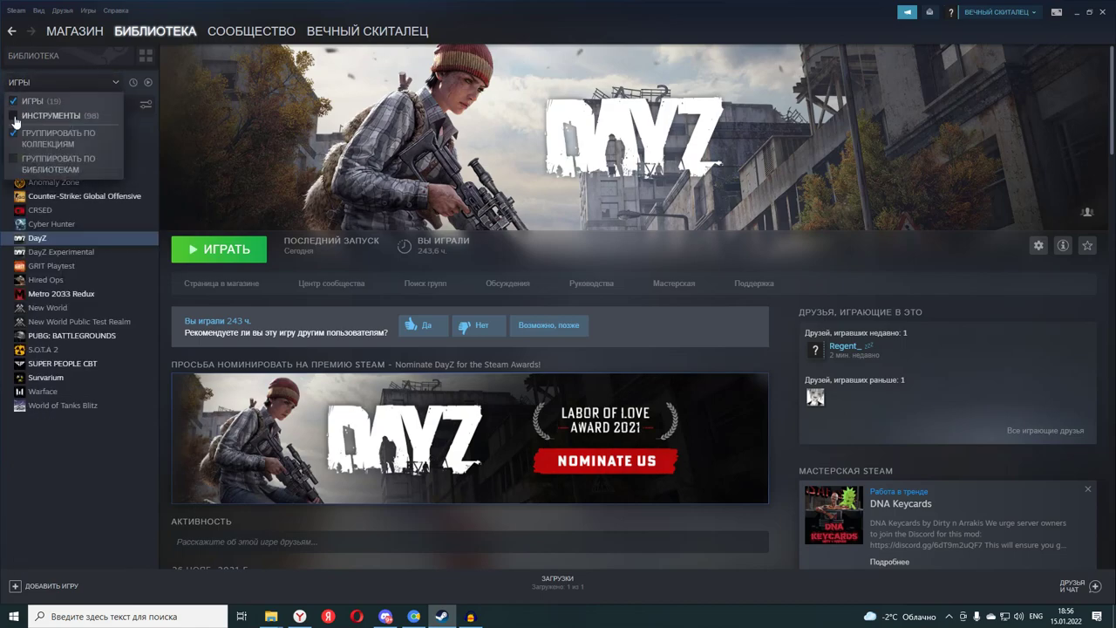
pyautogui.click(17, 115)
# - Install DayZ Server from the library to D:\SteamLibrary, with desktop and Start menu shortcuts
pyautogui.scroll(-3, 131, 325)
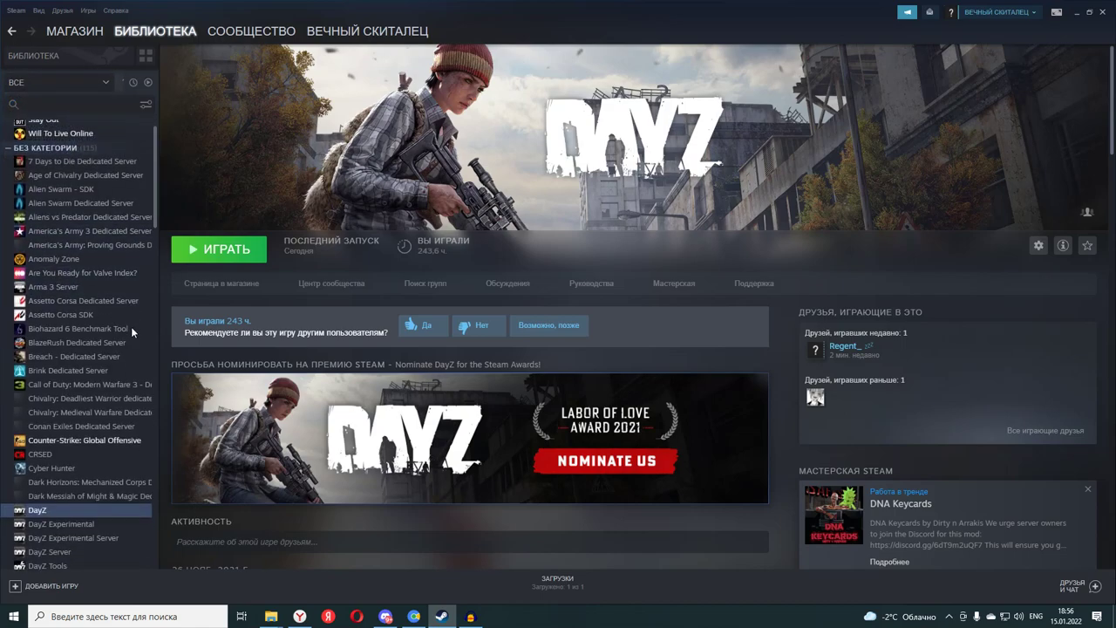
pyautogui.click(54, 340)
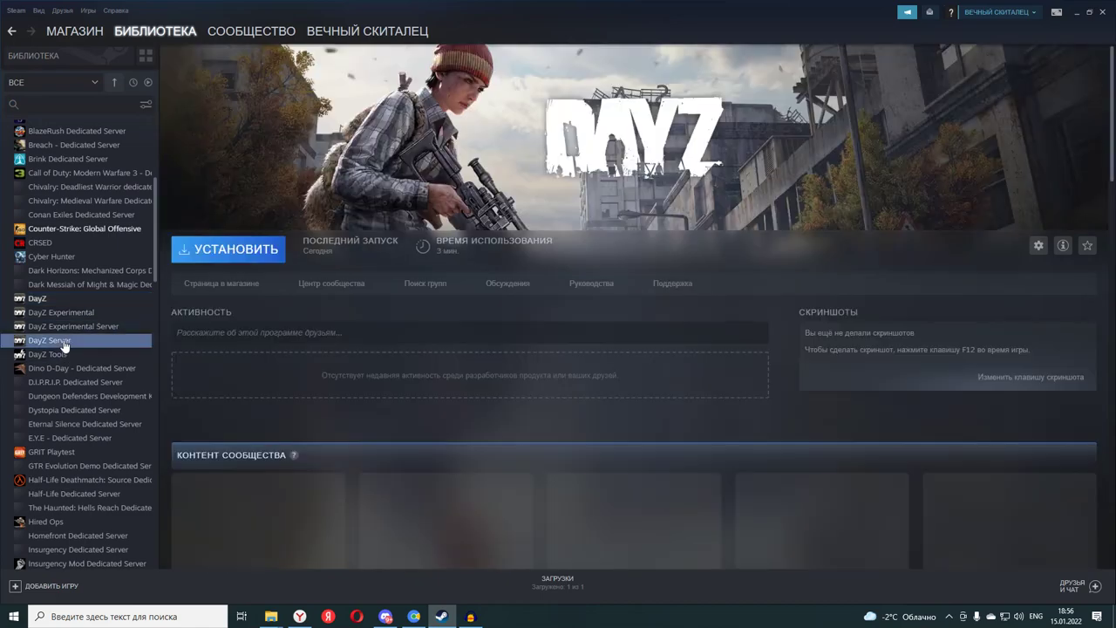
pyautogui.click(229, 250)
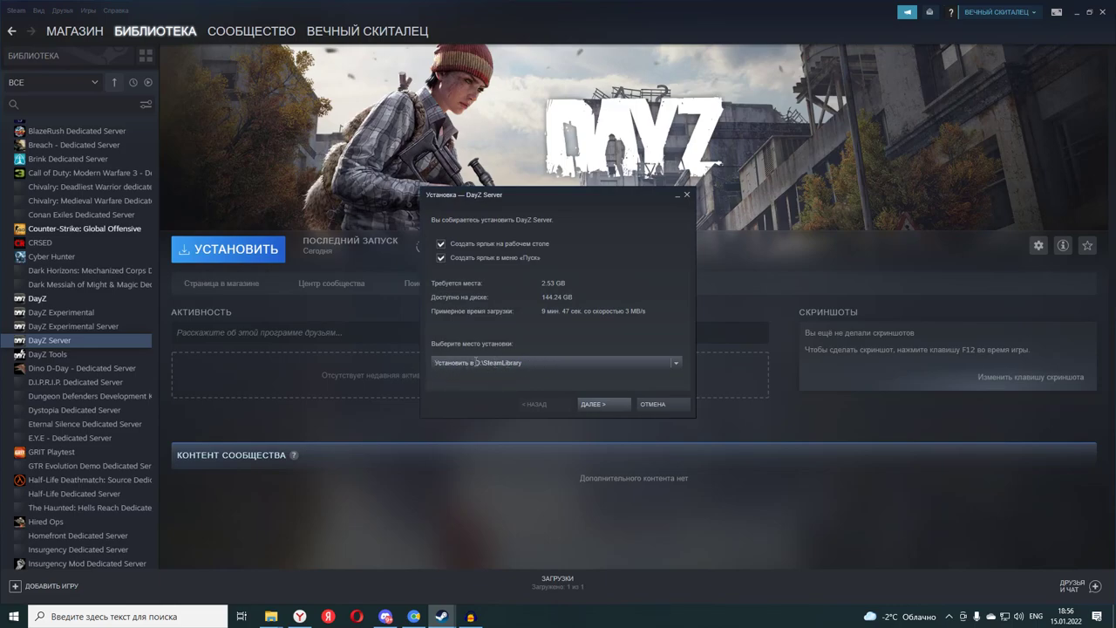
pyautogui.click(589, 405)
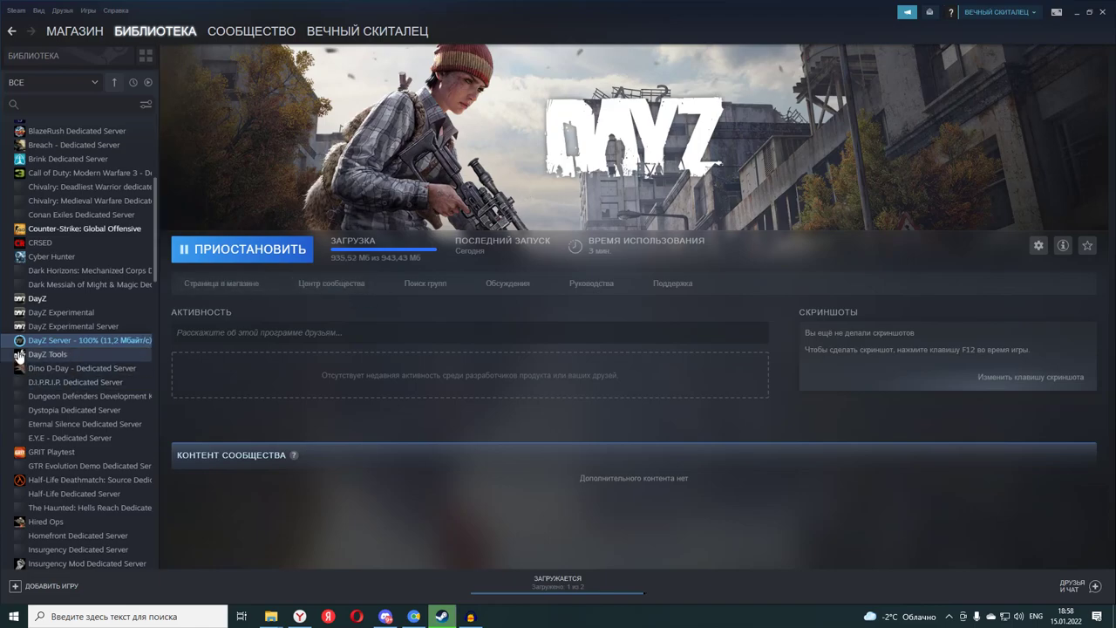
# - Open the local files folder of the installed DayZ Server
pyautogui.rightClick(51, 342)
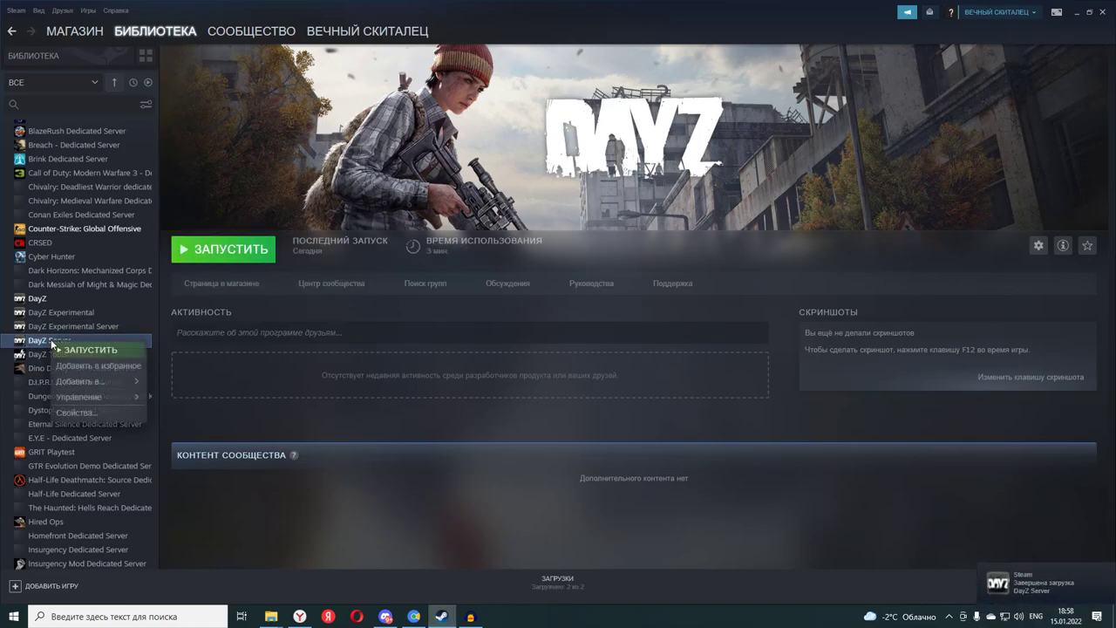
pyautogui.moveTo(115, 399)
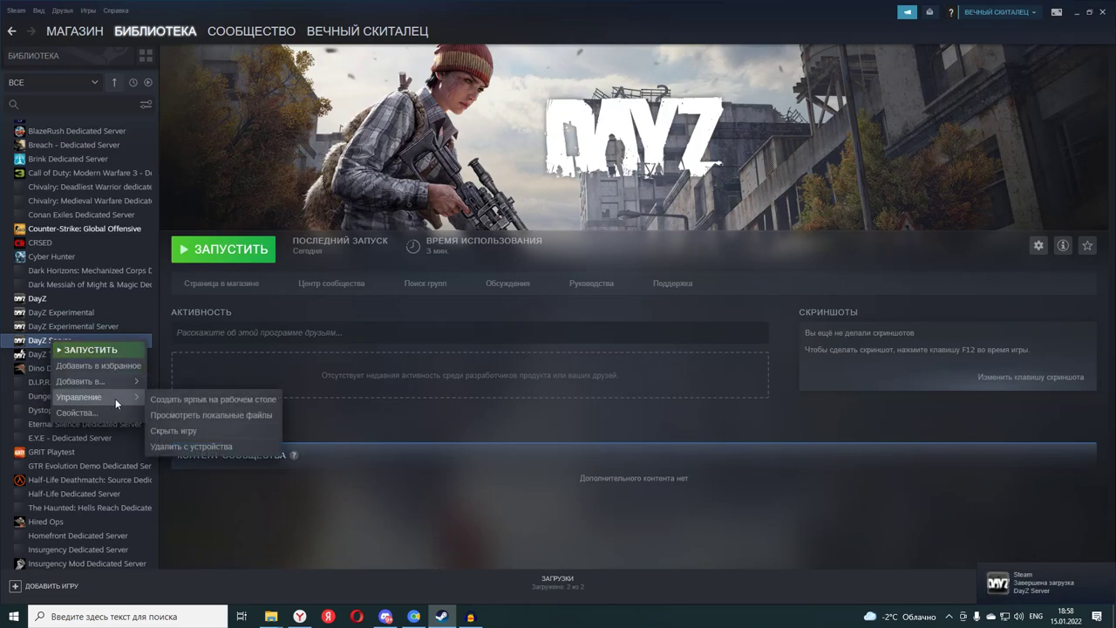
pyautogui.click(187, 414)
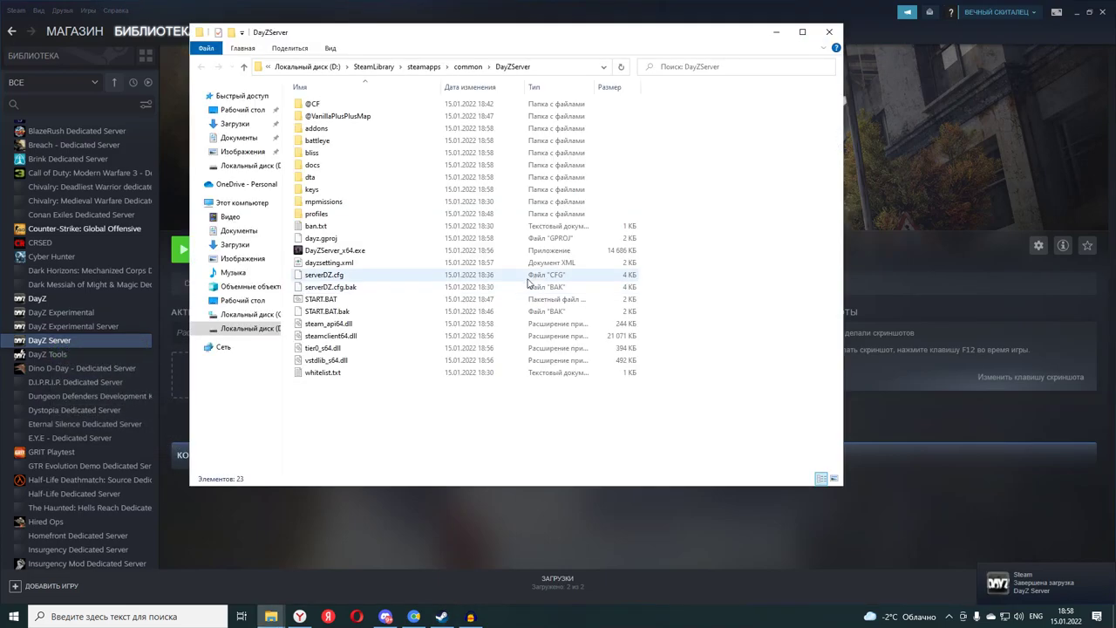
# - Minimize Steam and close the profiles and !Workshop folder windows, keeping only the DayZServer window open
pyautogui.click(1076, 12)
pyautogui.click(915, 35)
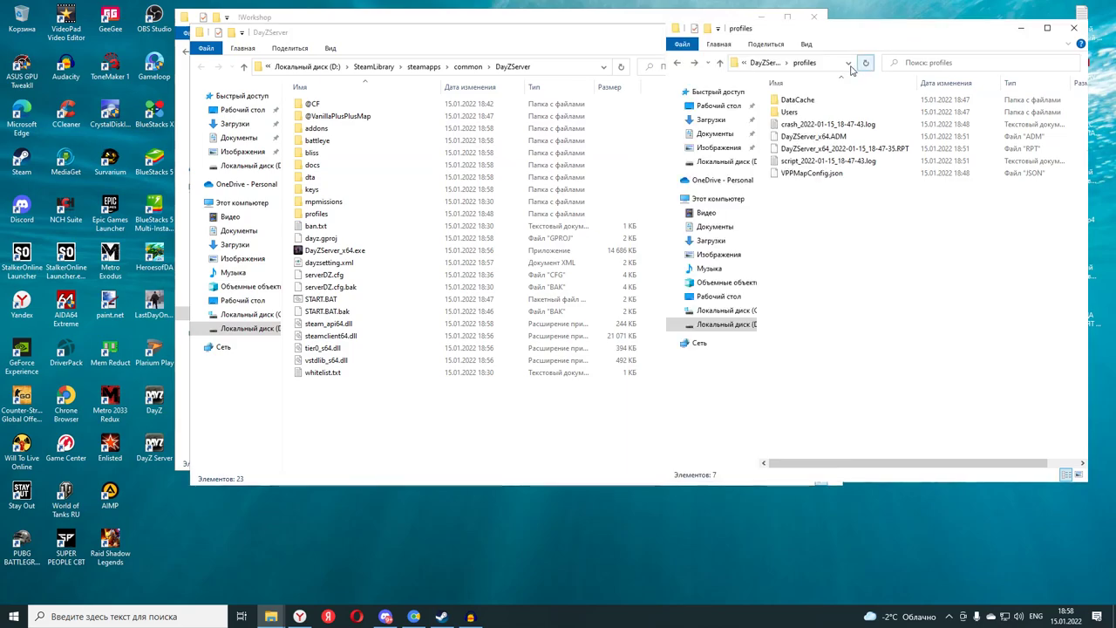
pyautogui.click(1074, 28)
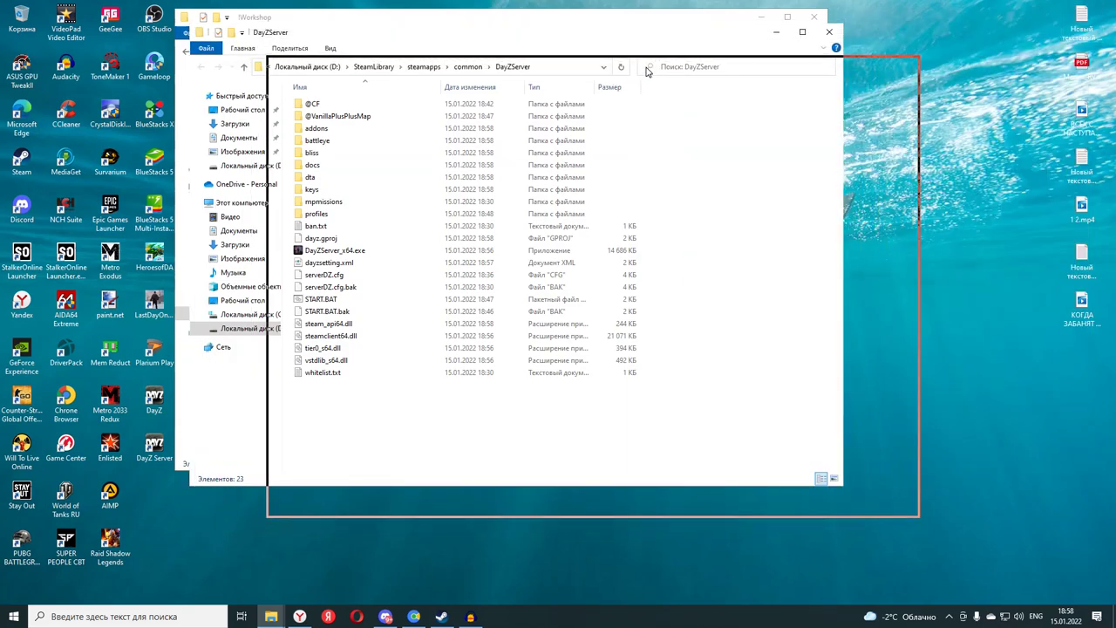
pyautogui.moveTo(647, 71); pyautogui.dragTo(634, 49)
pyautogui.click(365, 34)
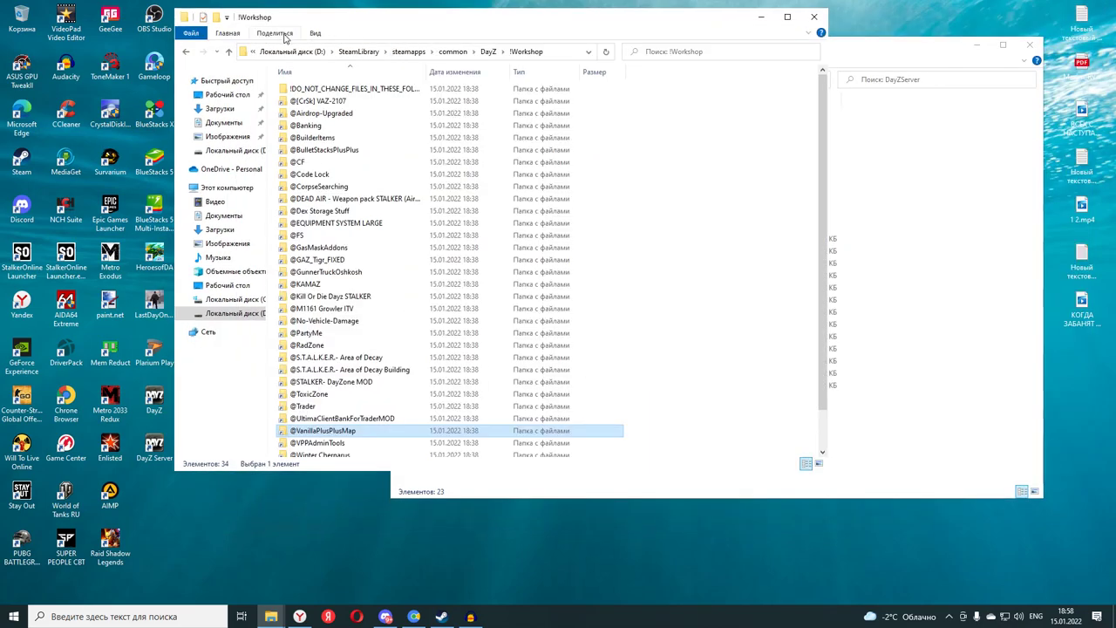
pyautogui.click(186, 51)
pyautogui.click(813, 16)
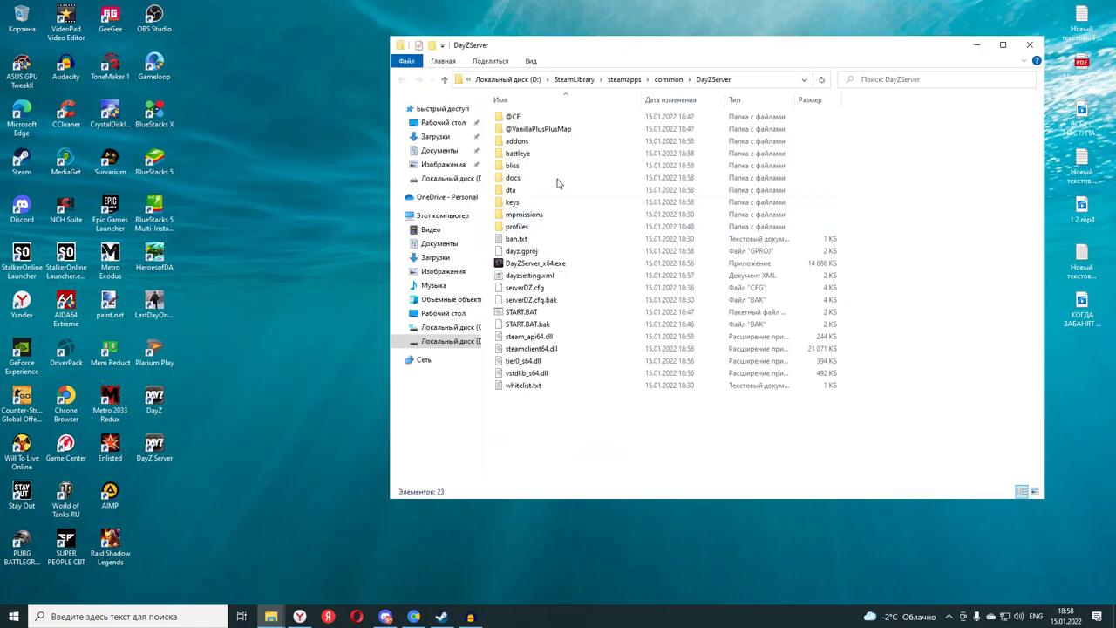
# - Go up to the common folder and look at the contents of the DayZServer and DayZ folders
pyautogui.click(675, 84)
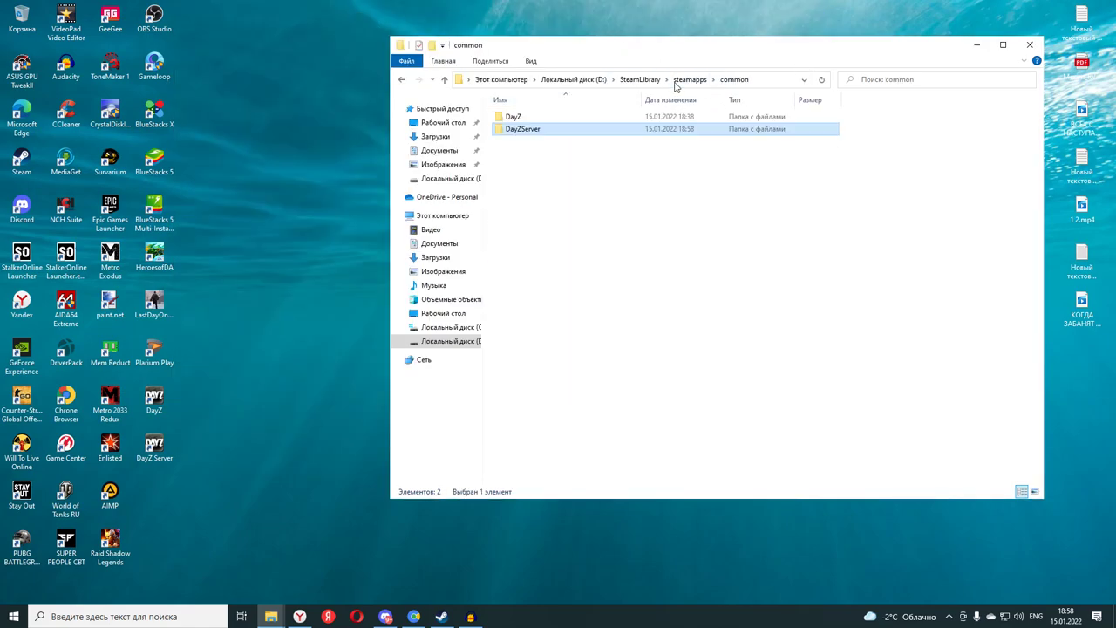
pyautogui.doubleClick(538, 132)
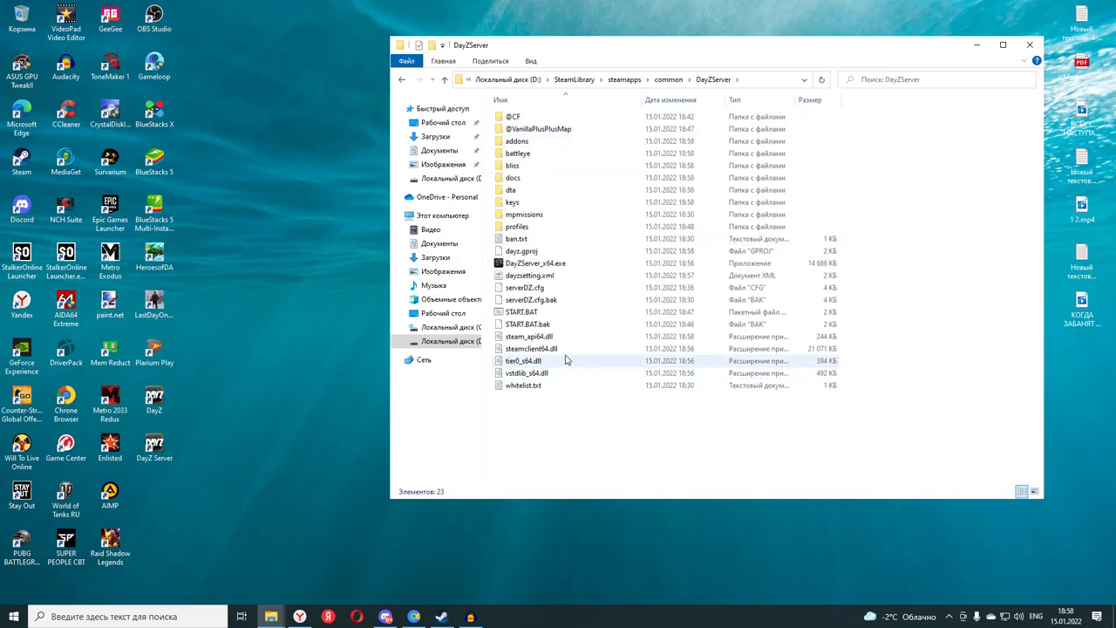
pyautogui.click(402, 80)
pyautogui.doubleClick(514, 118)
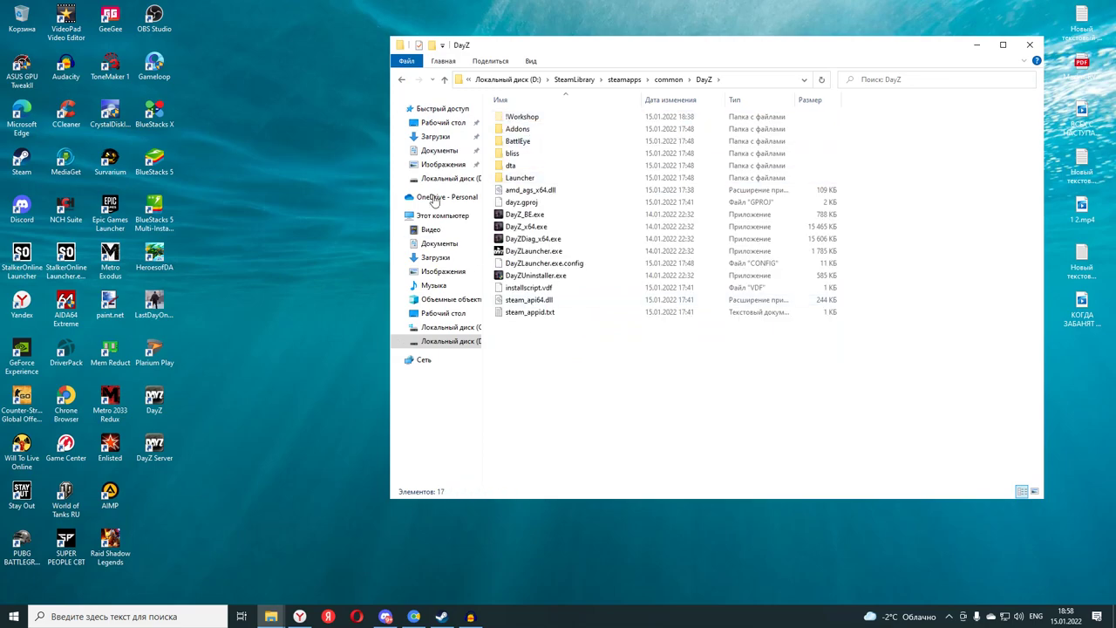
pyautogui.click(402, 79)
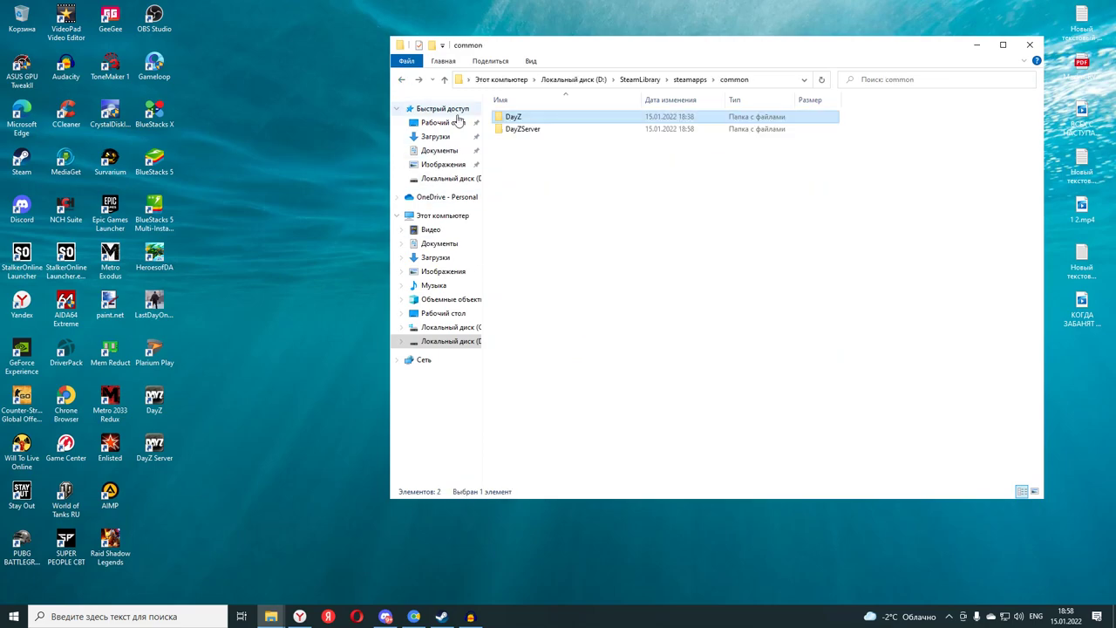
# - Open the DayZ folder in a new window and move it away from the common folder window
pyautogui.rightClick(518, 119)
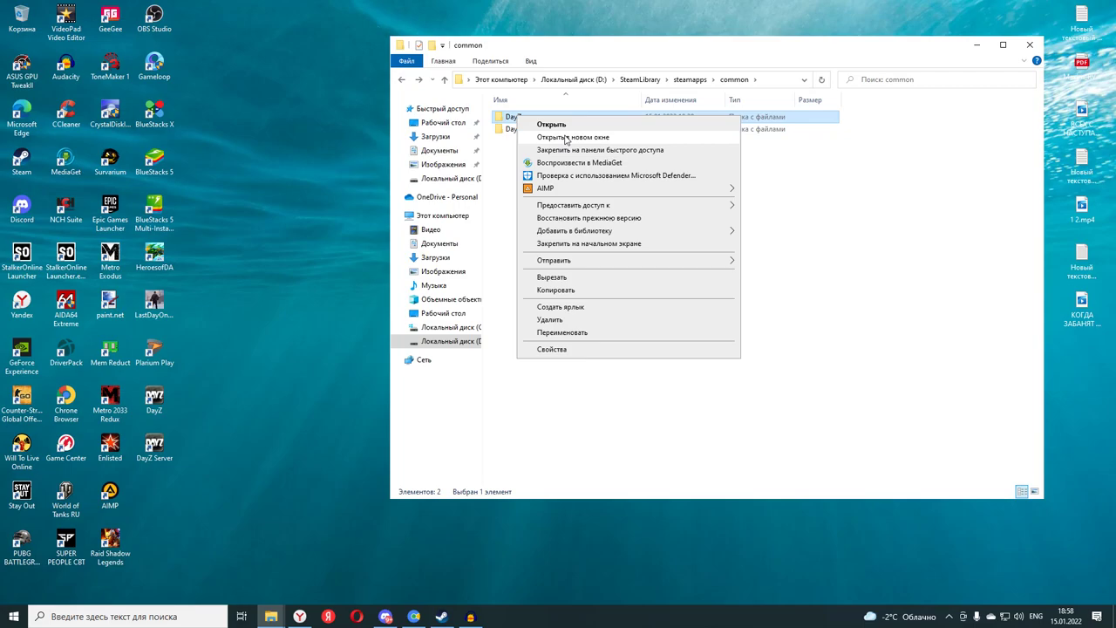
pyautogui.click(565, 140)
pyautogui.moveTo(809, 48); pyautogui.dragTo(857, 114)
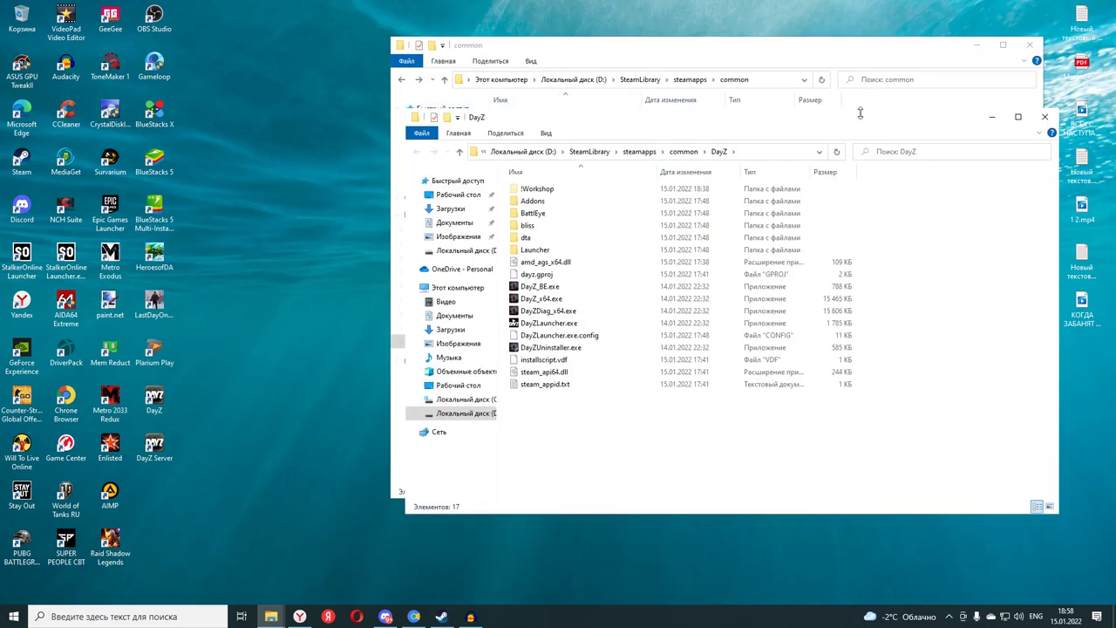
pyautogui.moveTo(945, 120); pyautogui.dragTo(490, 149)
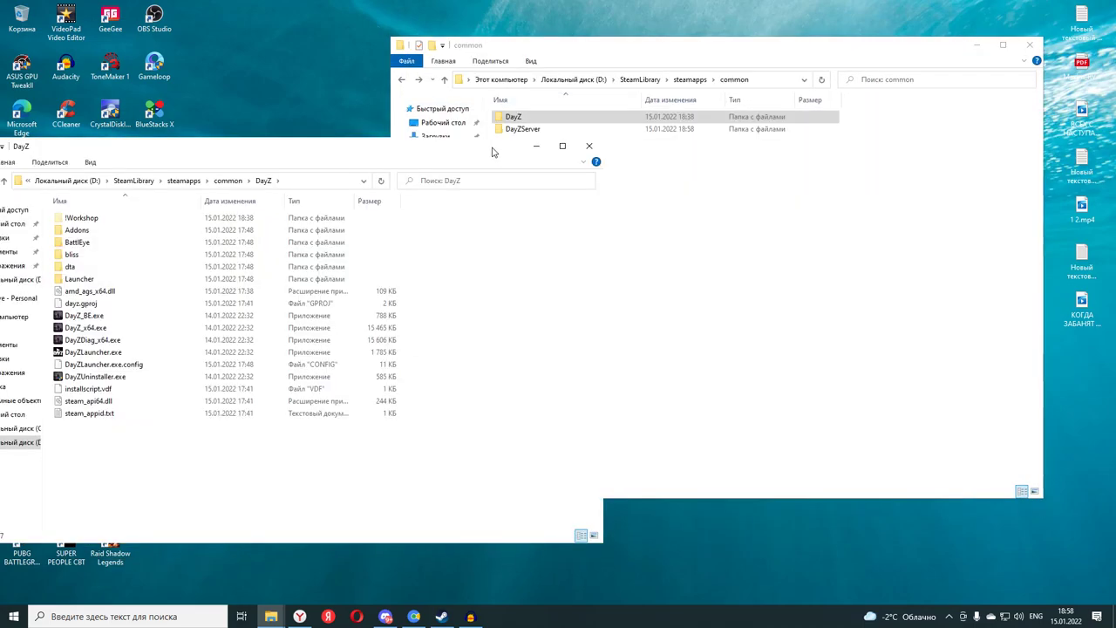
# - Narrow the common and DayZ folder windows and arrange them side by side without overlap
pyautogui.click(669, 54)
pyautogui.moveTo(391, 109); pyautogui.dragTo(609, 116)
pyautogui.click(439, 166)
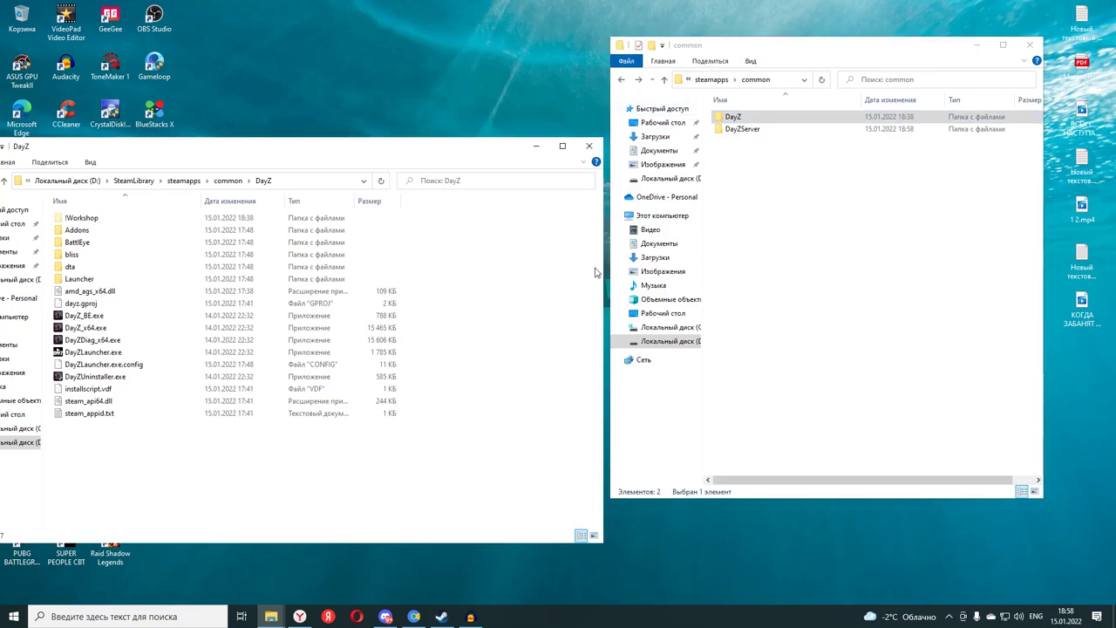
pyautogui.moveTo(600, 262); pyautogui.dragTo(462, 293)
pyautogui.moveTo(602, 266); pyautogui.dragTo(463, 267)
pyautogui.moveTo(342, 149); pyautogui.dragTo(462, 44)
pyautogui.moveTo(803, 46); pyautogui.dragTo(804, 34)
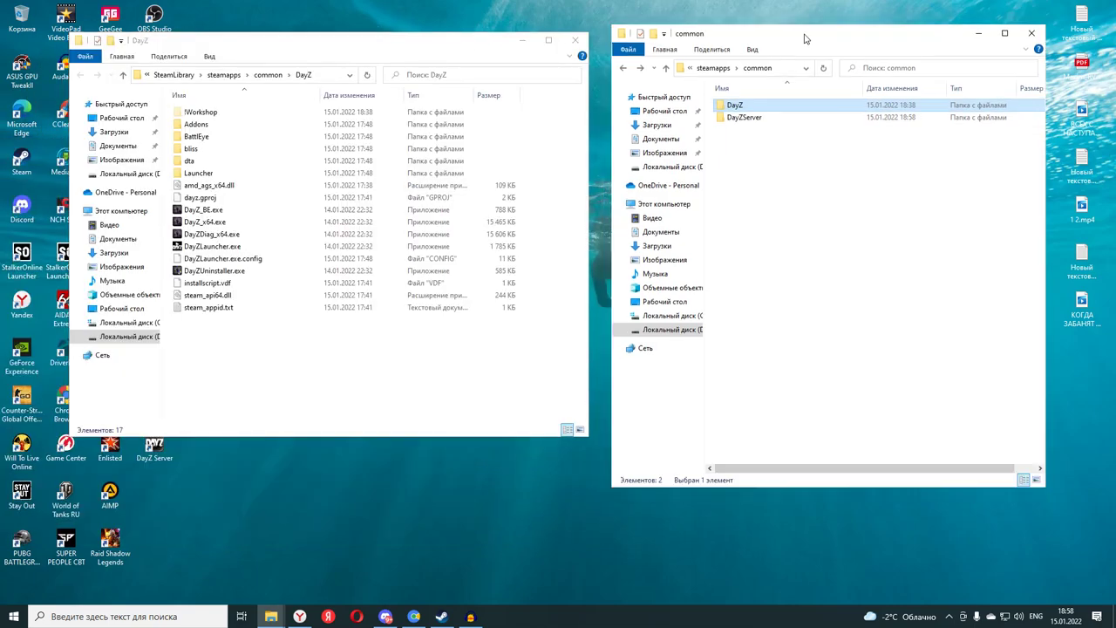
pyautogui.doubleClick(743, 118)
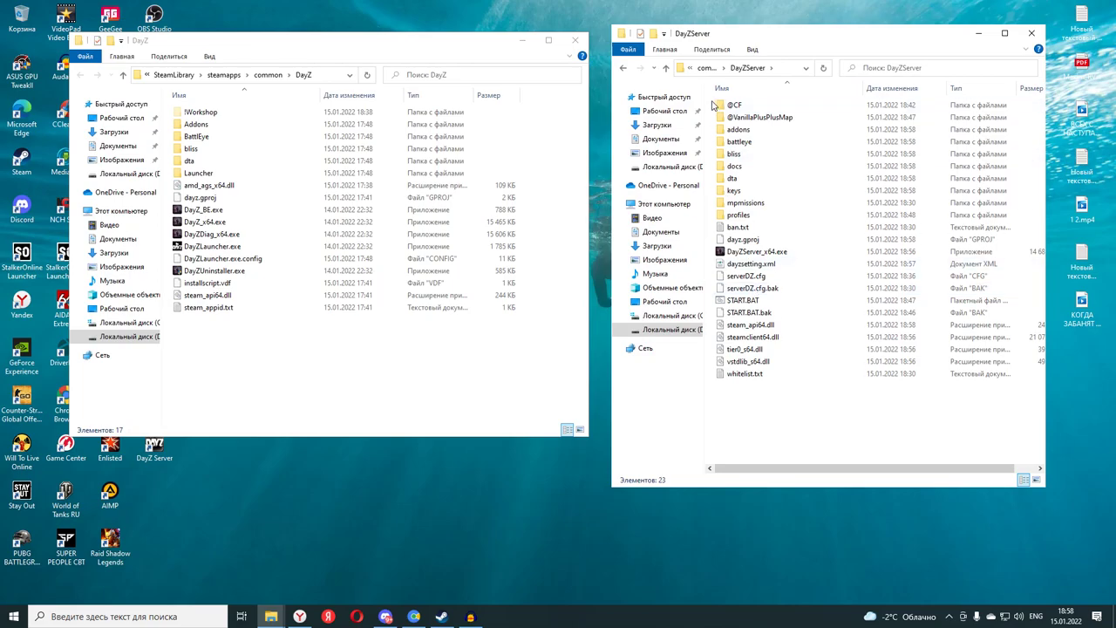
pyautogui.moveTo(713, 105); pyautogui.dragTo(745, 122)
pyautogui.rightClick(745, 122)
pyautogui.click(770, 270)
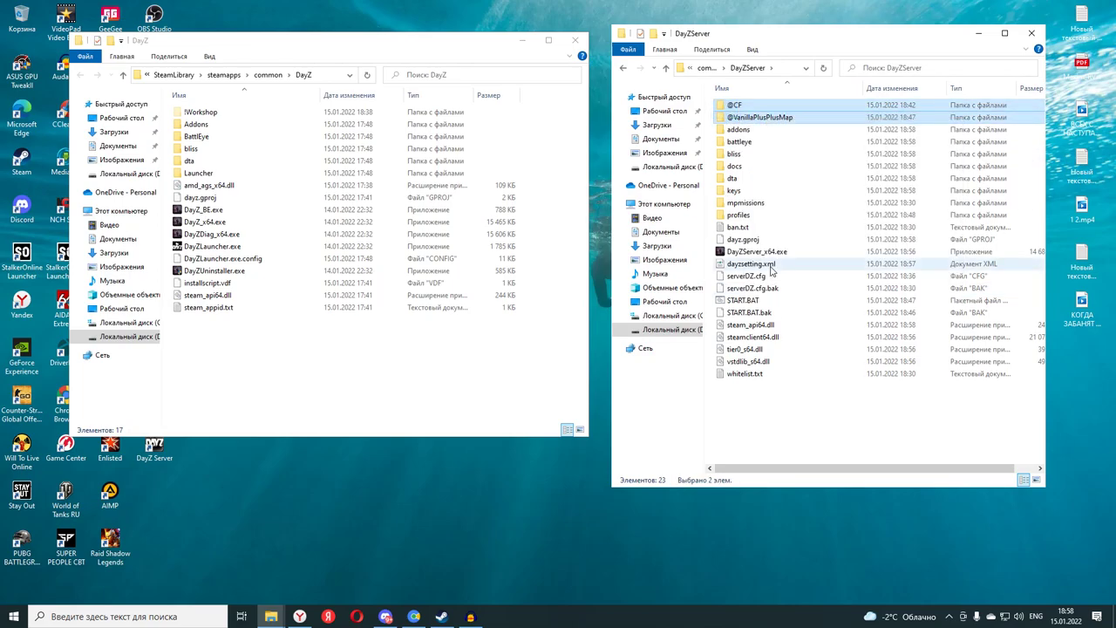
pyautogui.press('Delete')
pyautogui.rightClick(762, 277)
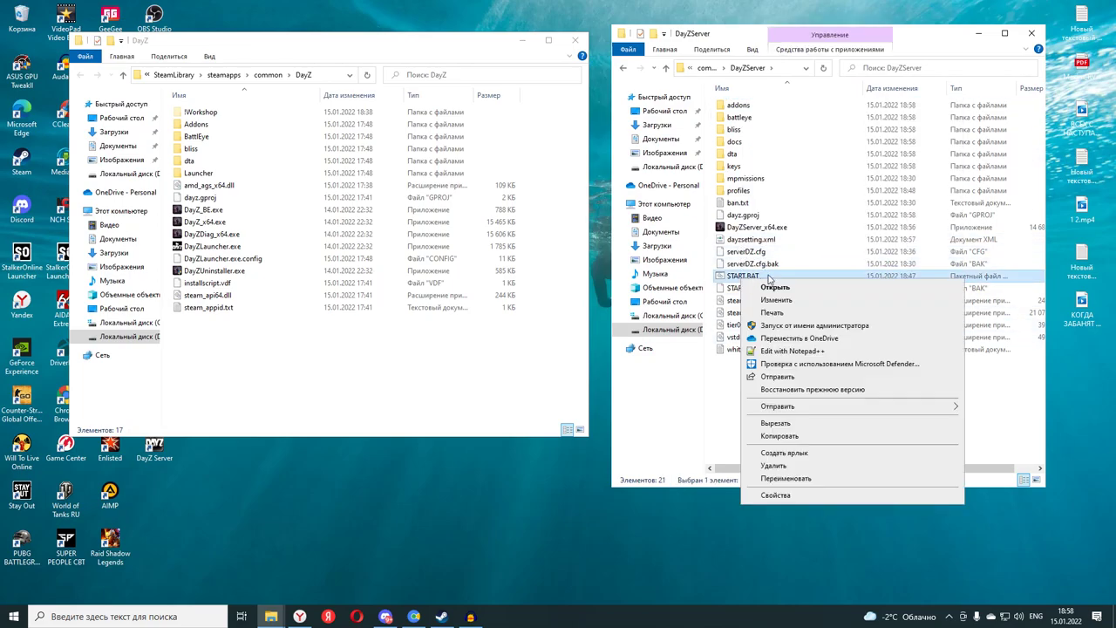
pyautogui.click(774, 465)
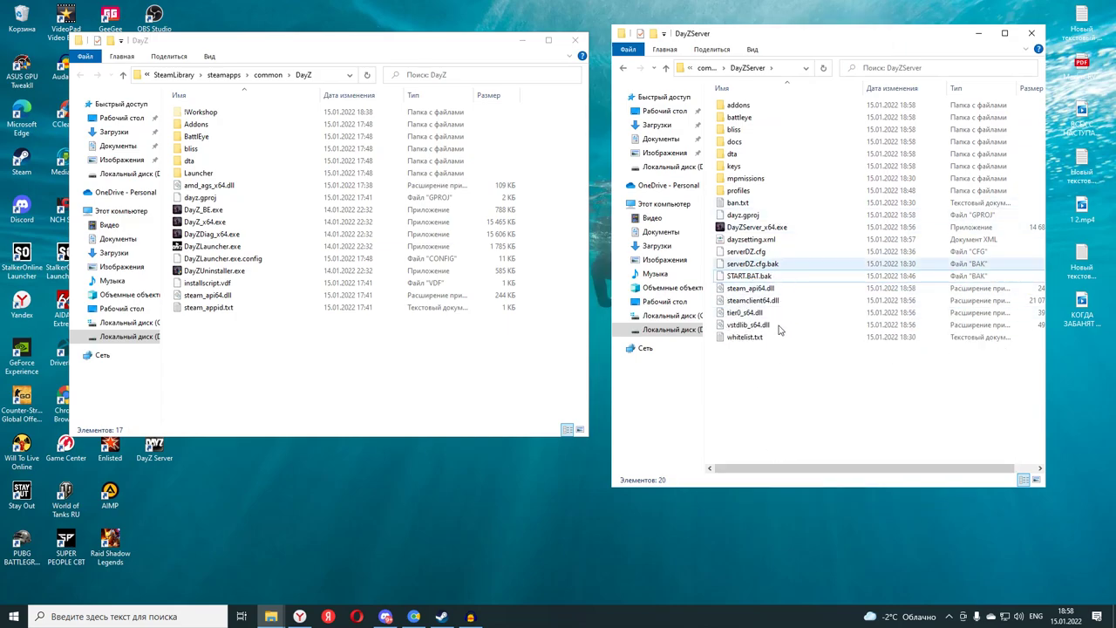
# - Create a new text document in the DayZServer folder and name it start.bat
pyautogui.doubleClick(734, 166)
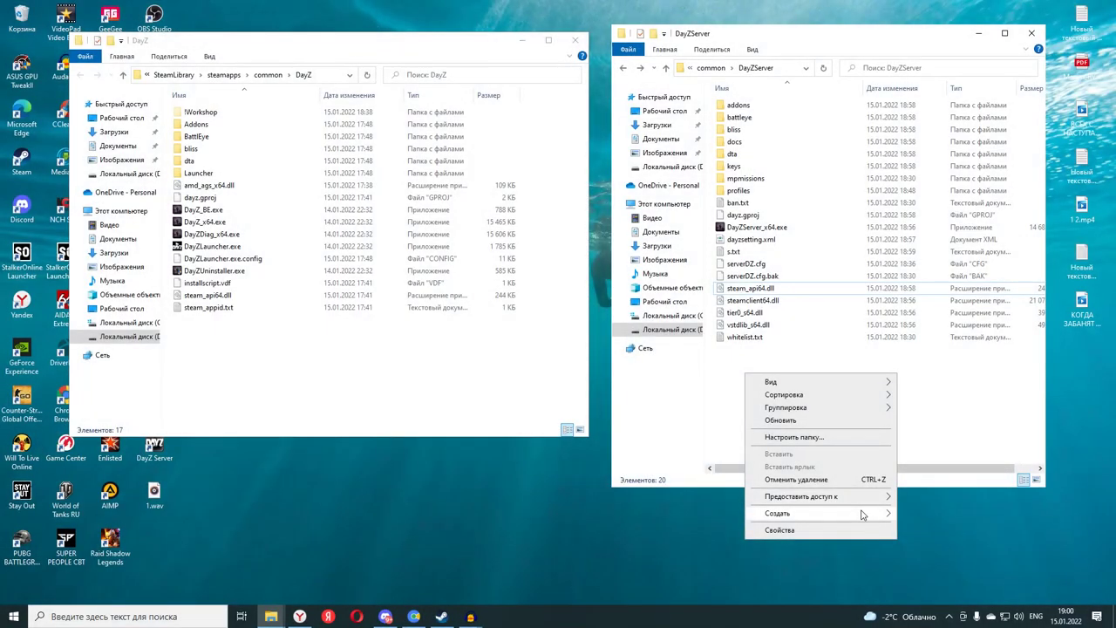
pyautogui.moveTo(872, 515)
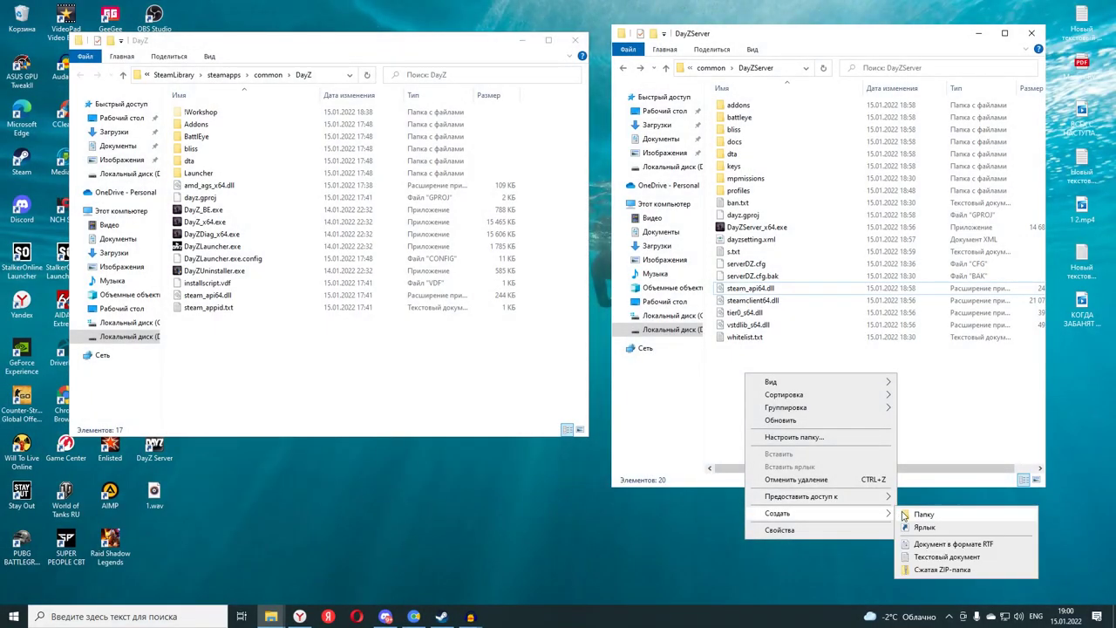
pyautogui.click(928, 556)
pyautogui.write('sta')
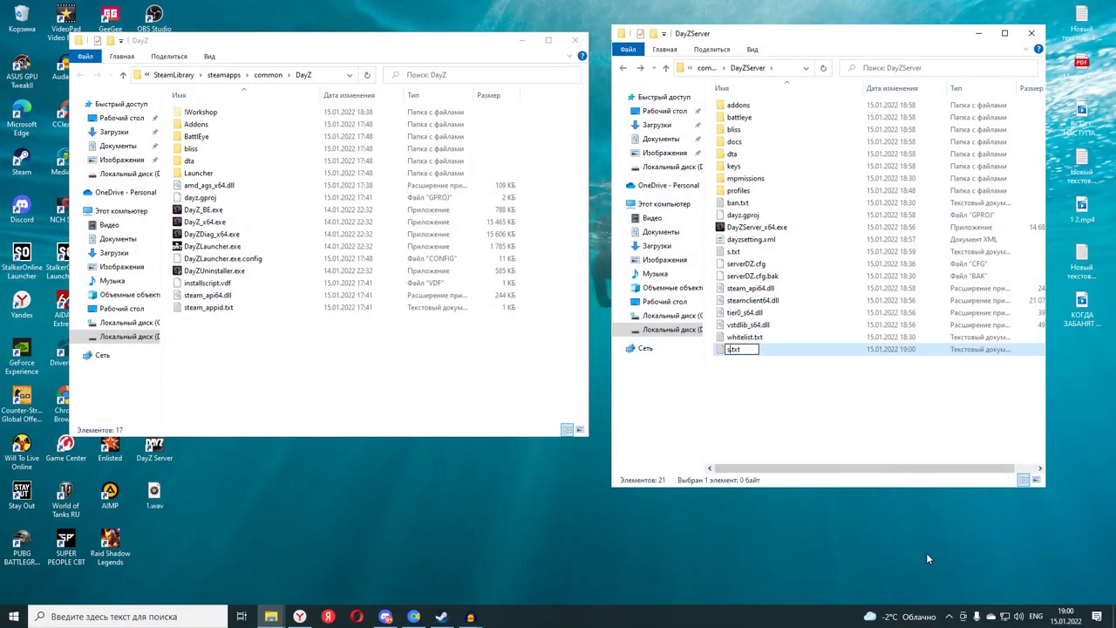
pyautogui.write('rt')
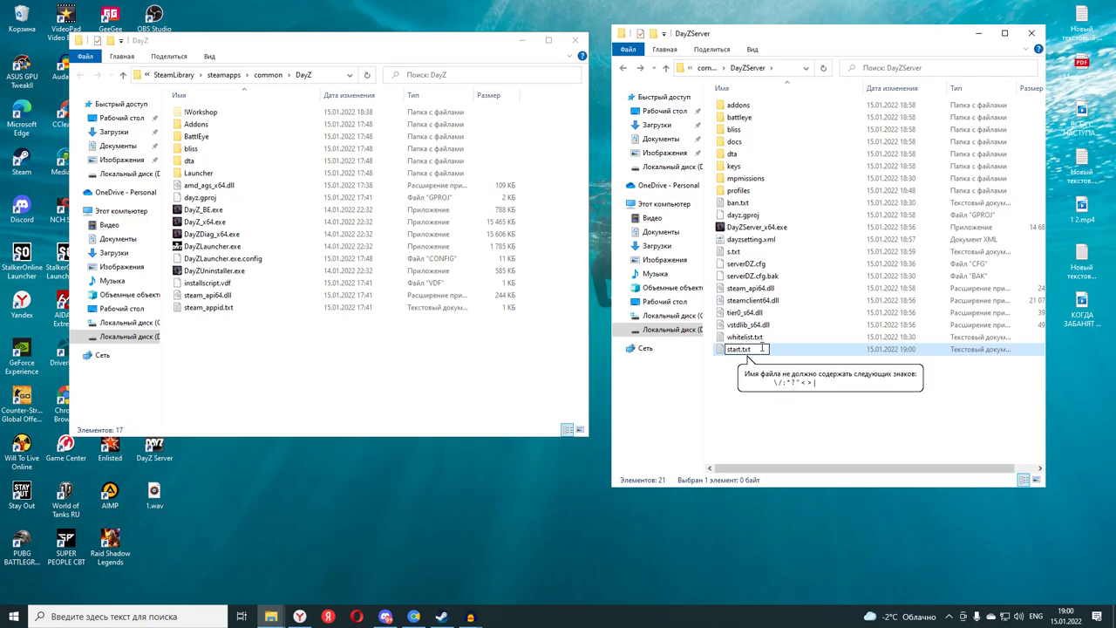
pyautogui.press('BackSpace')
pyautogui.press('BackSpace')
pyautogui.press('BackSpace')
pyautogui.write('bat')
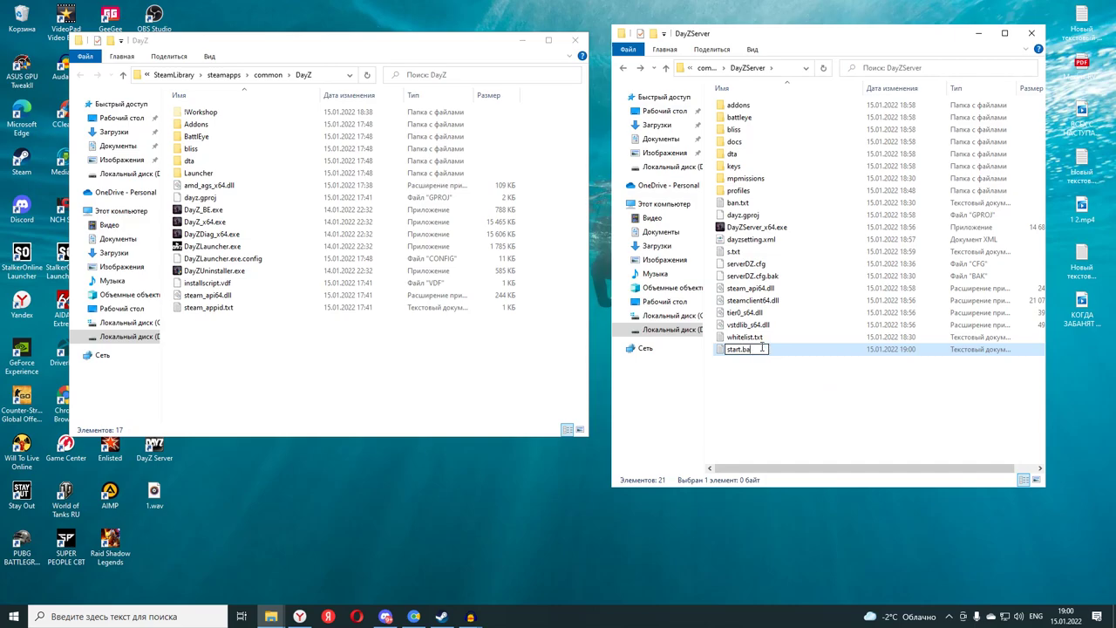
pyautogui.click(772, 413)
pyautogui.click(619, 315)
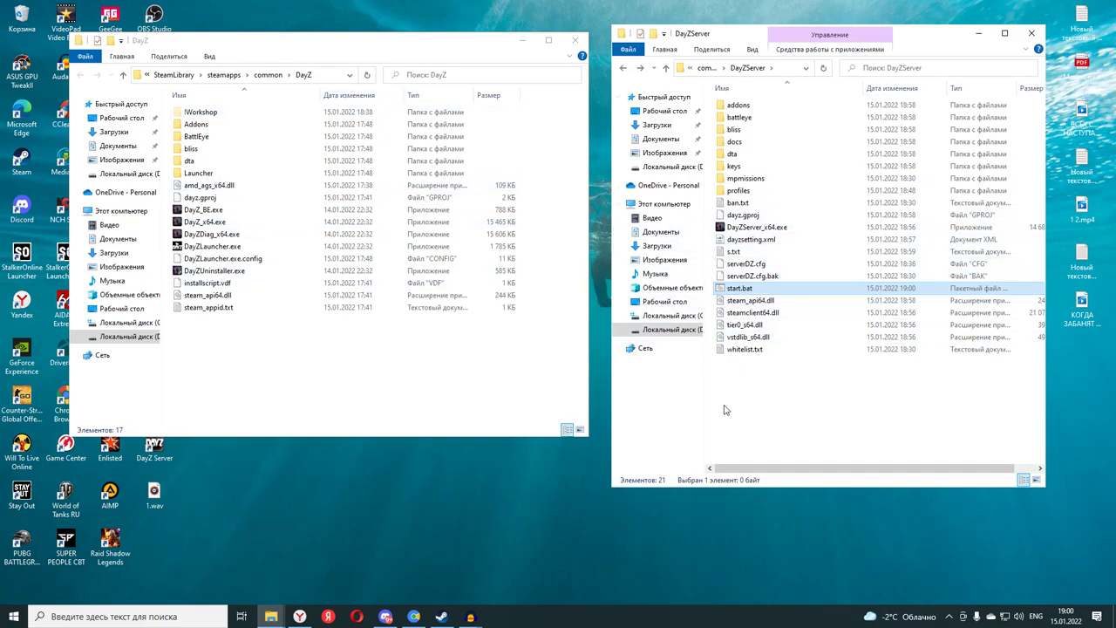
# - Open start.bat from the DayZServer folder for editing in Notepad++
pyautogui.click(749, 409)
pyautogui.moveTo(481, 40); pyautogui.dragTo(490, 40)
pyautogui.rightClick(740, 289)
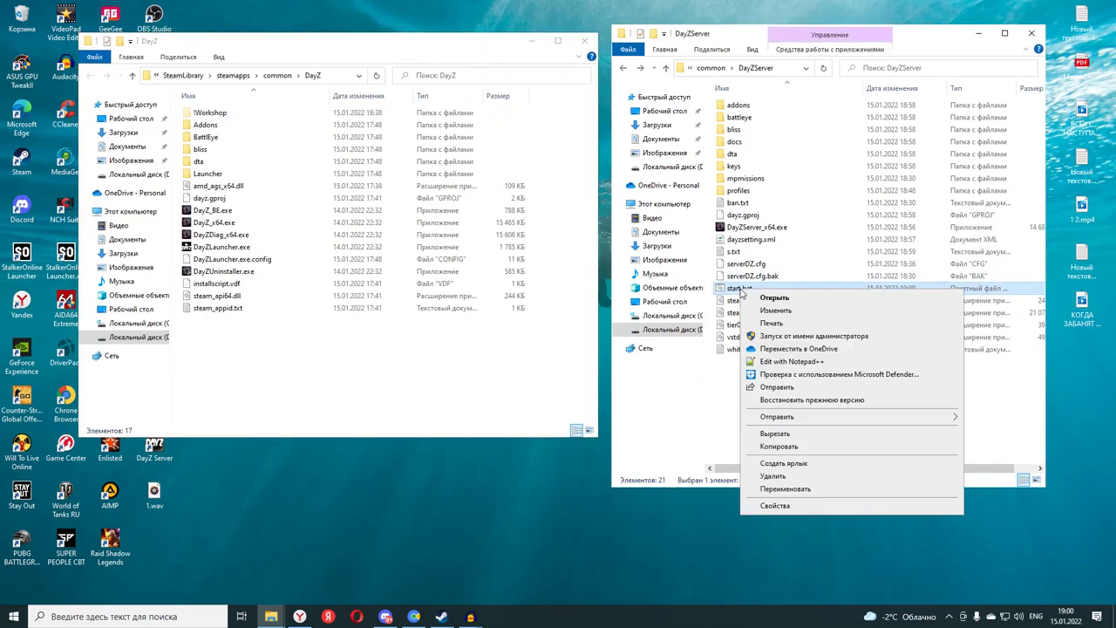
pyautogui.click(772, 364)
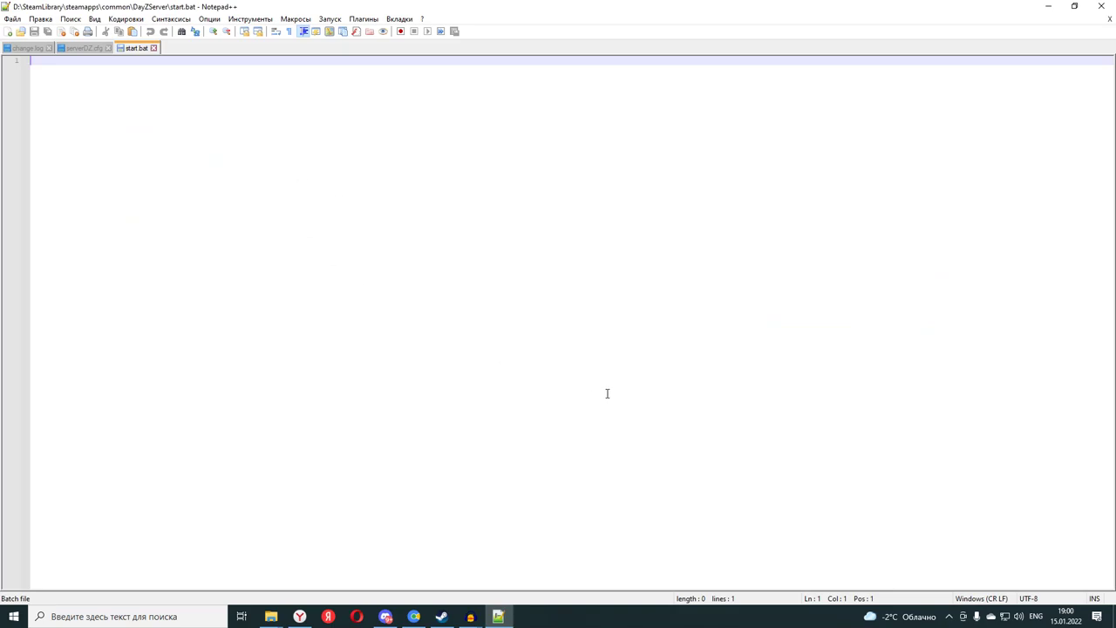
# - Switch to the browser, copy the server startup script from the pinned YouTube comment, and paste it into the empty start.bat in Notepad++
pyautogui.click(413, 616)
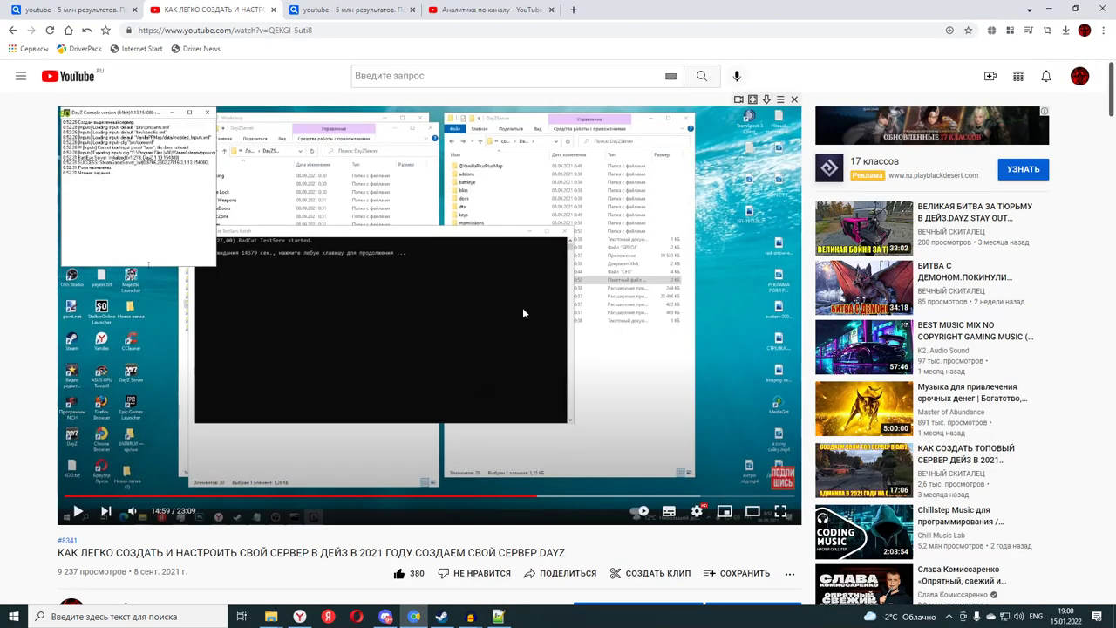
pyautogui.scroll(-5, 533, 303)
pyautogui.scroll(-3, 174, 410)
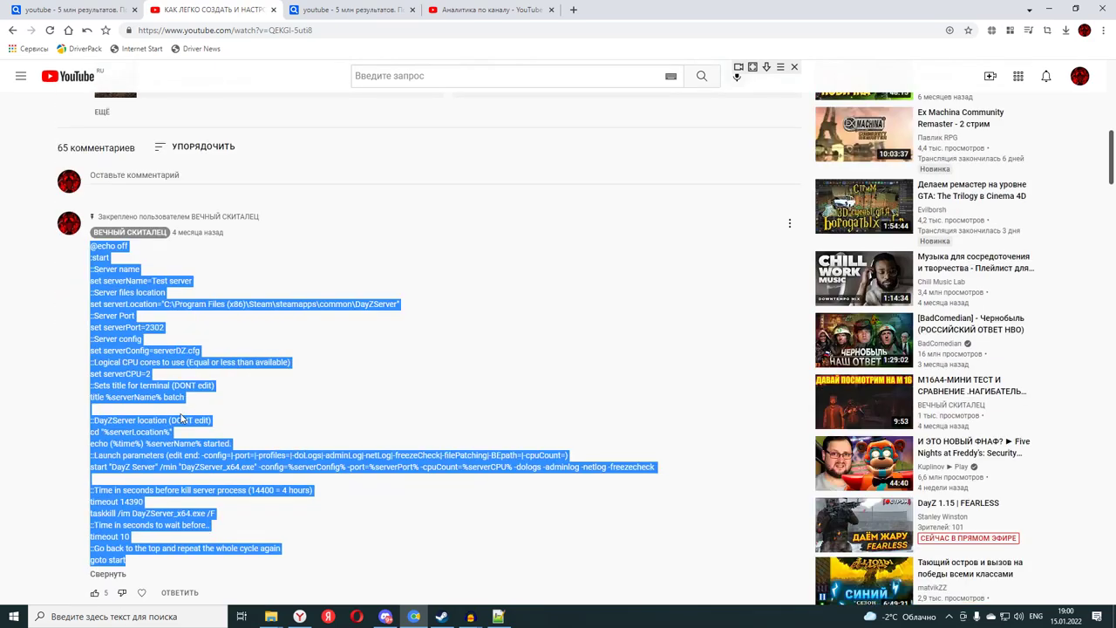
pyautogui.scroll(-1, 181, 419)
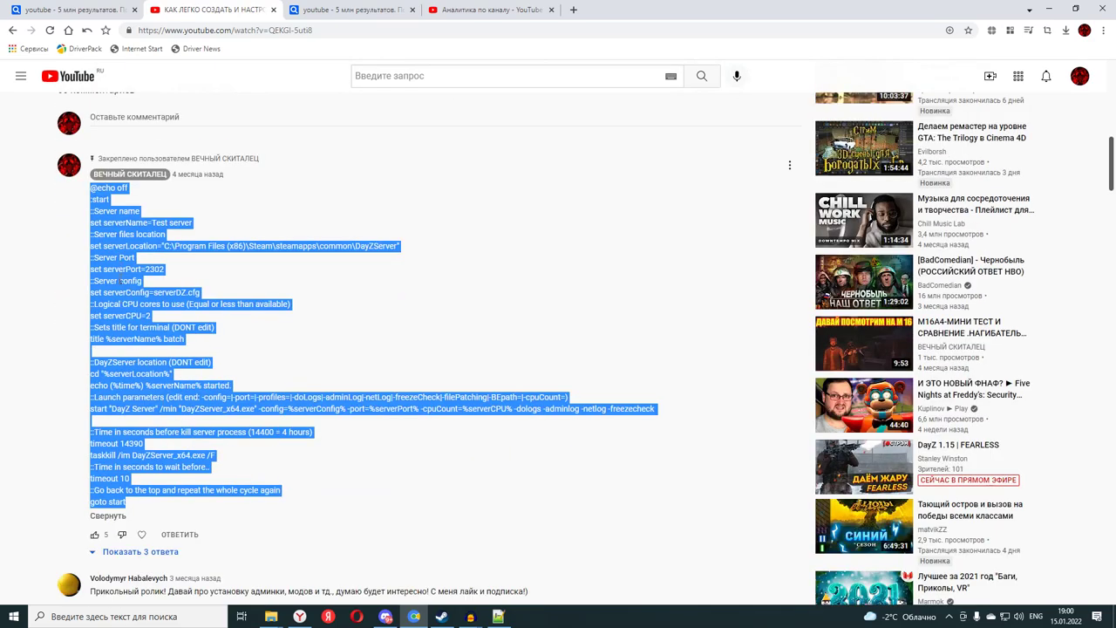
pyautogui.rightClick(120, 280)
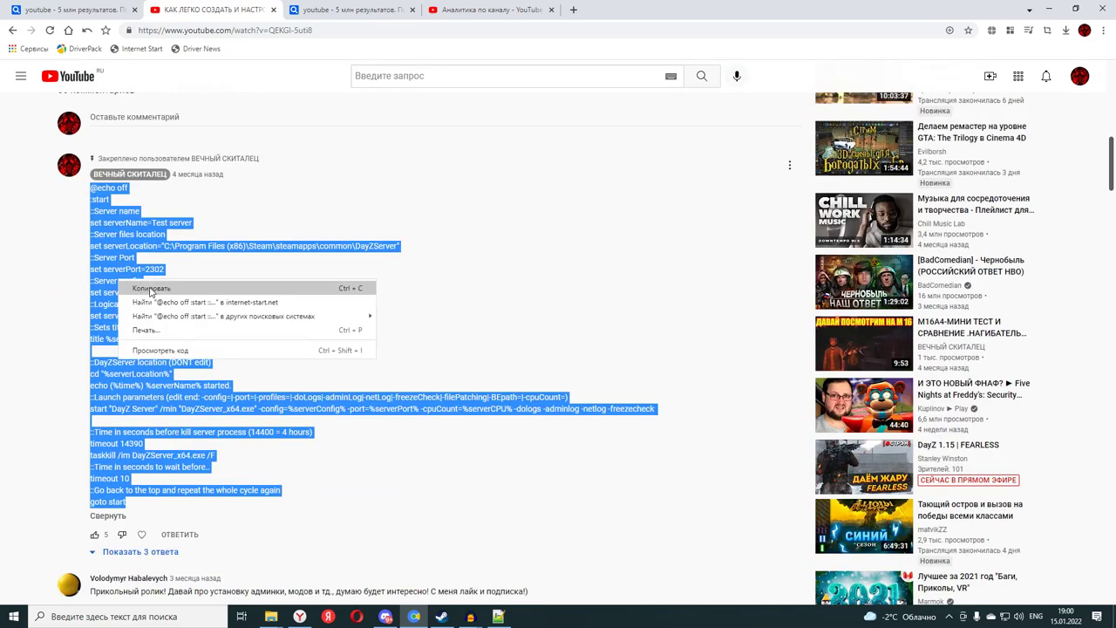
pyautogui.click(151, 290)
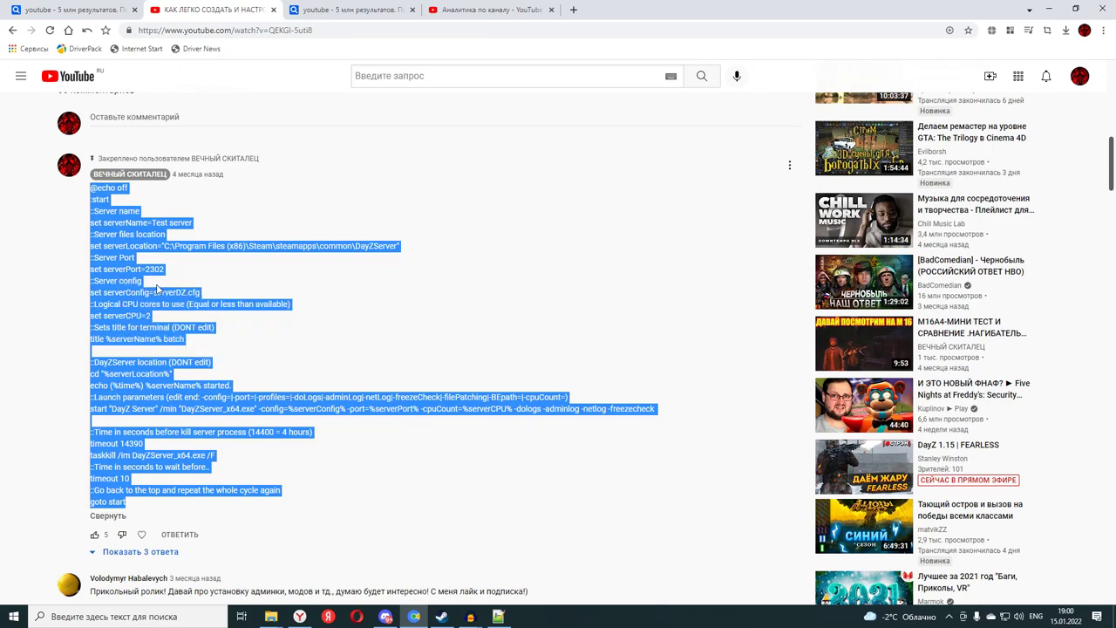
pyautogui.click(1049, 9)
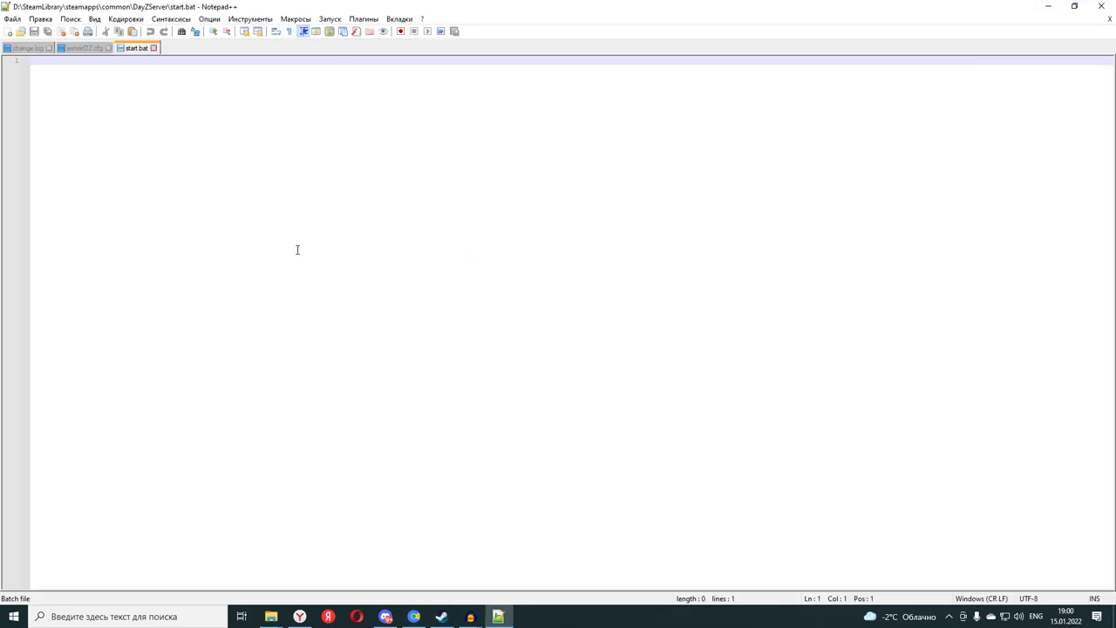
pyautogui.hotkey('ctrl', 'v')
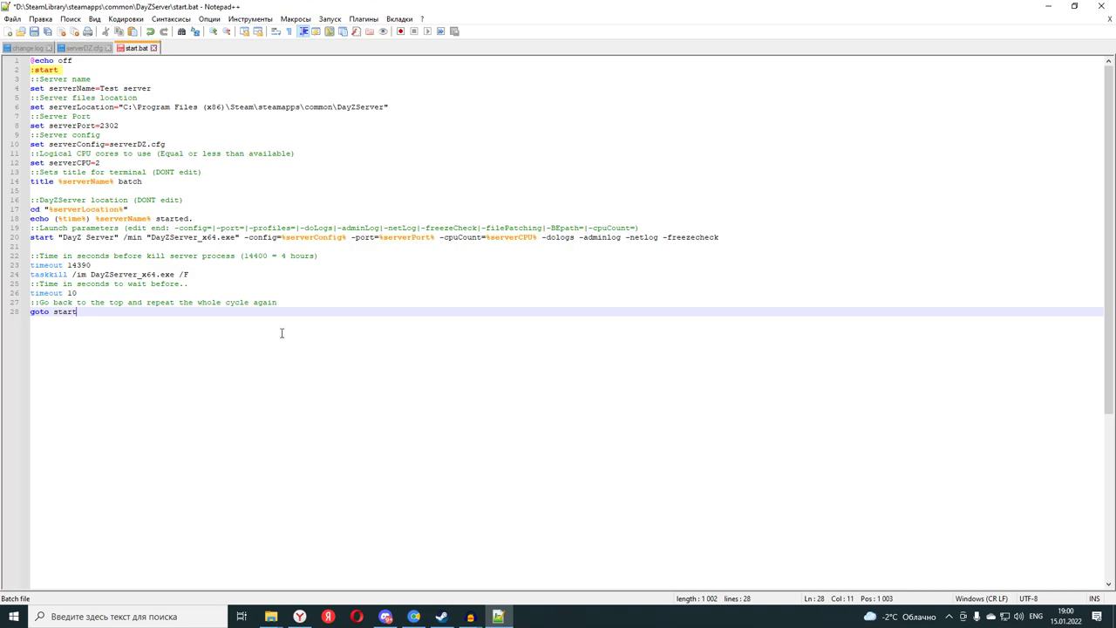
# - Set serverName in start.bat to BADCATSHOW_TEST
pyautogui.click(153, 89)
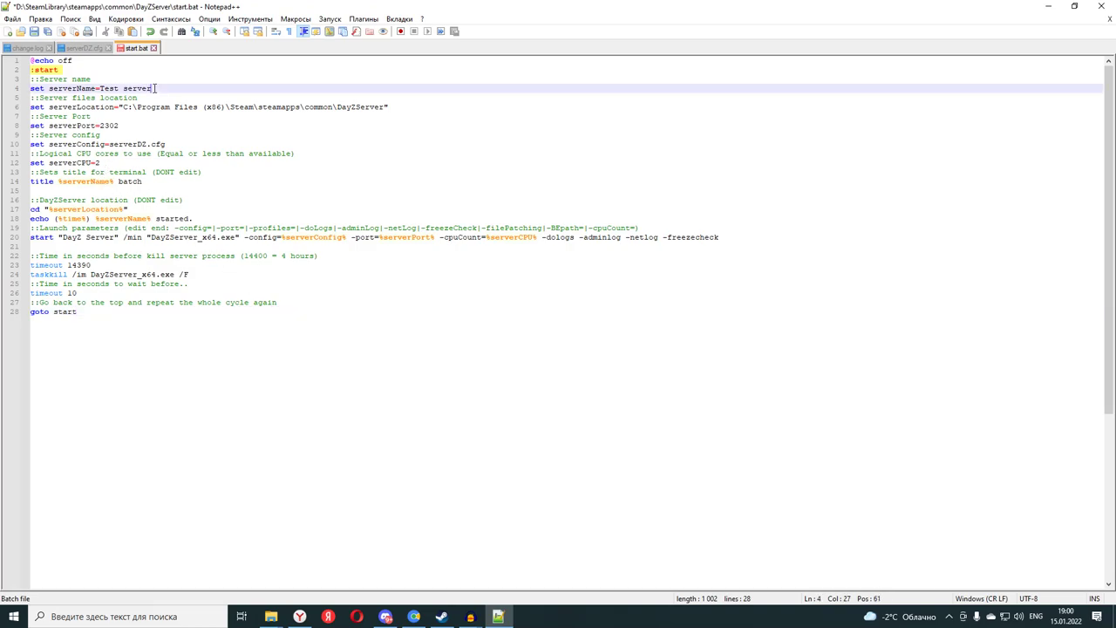
pyautogui.press('BackSpace')
pyautogui.press('BackSpace')
pyautogui.press('BackSpace')
pyautogui.press('BackSpace')
pyautogui.press('BackSpace')
pyautogui.press('BackSpace')
pyautogui.press('BackSpace')
pyautogui.press('BackSpace')
pyautogui.press('BackSpace')
pyautogui.write('bad')
pyautogui.press('BackSpace')
pyautogui.press('BackSpace')
pyautogui.write('B')
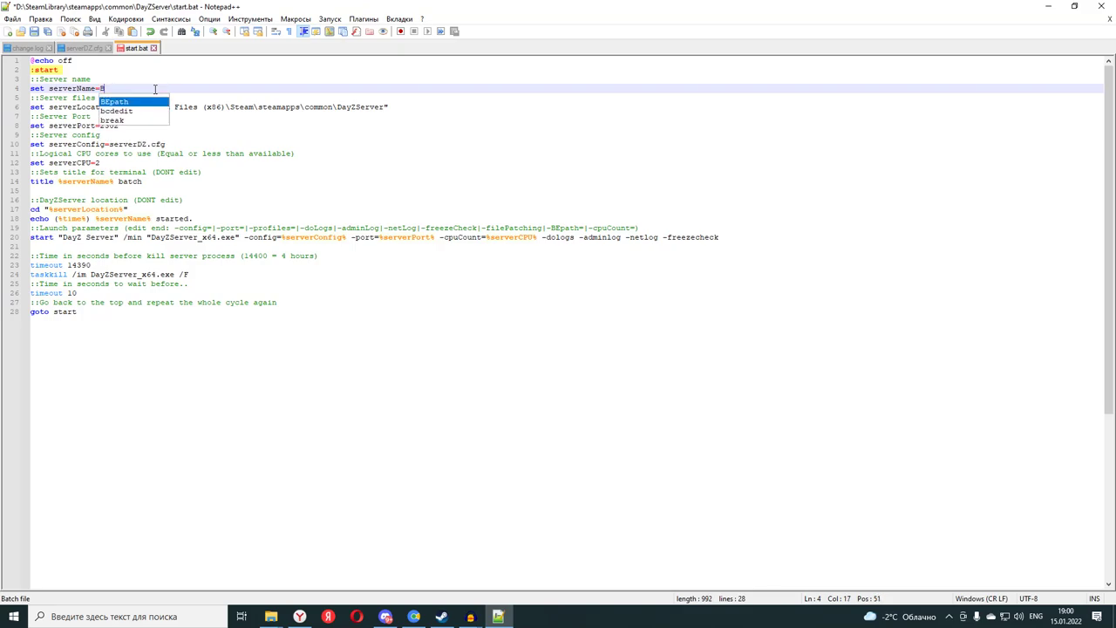
pyautogui.write('ADCATS')
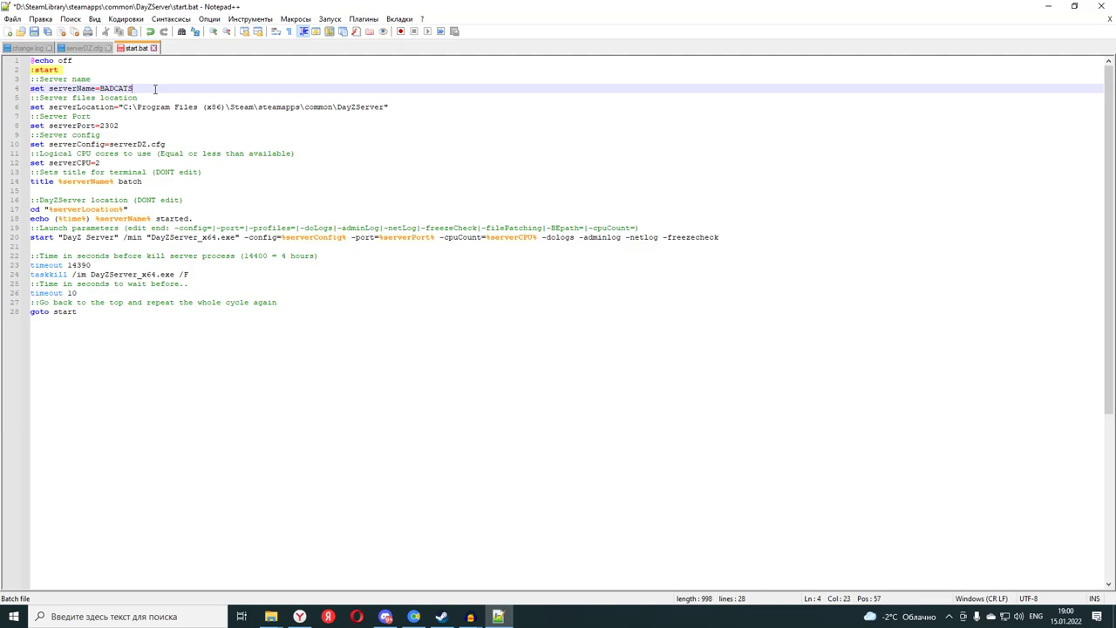
pyautogui.write('HOW_TEST')
pyautogui.click(169, 485)
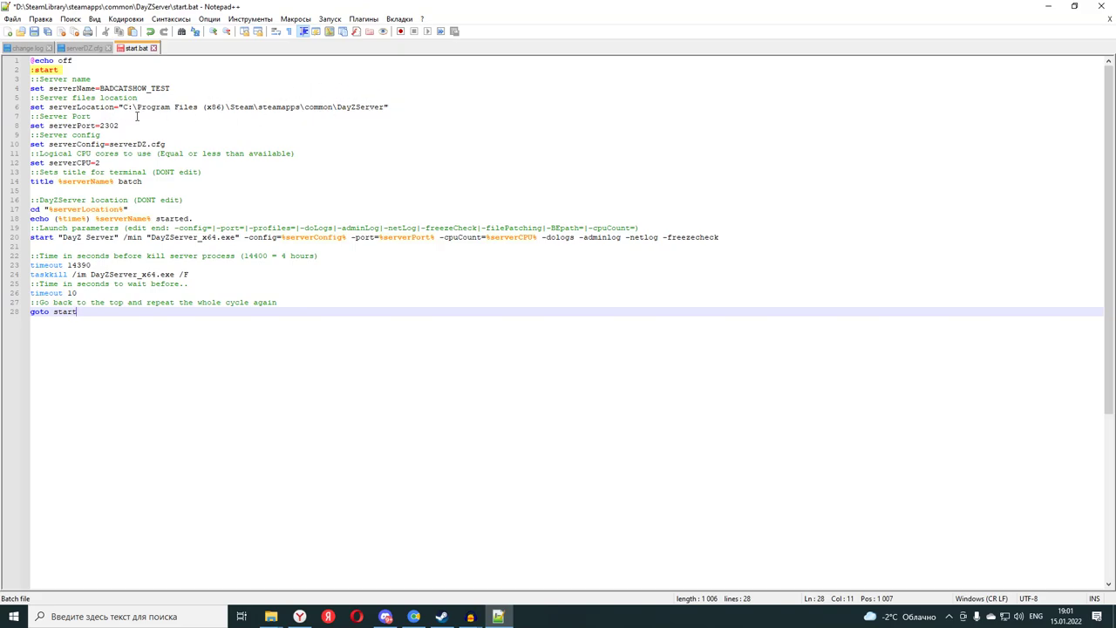
# - Set serverCPU to 4, save start.bat and close the editor
pyautogui.click(109, 163)
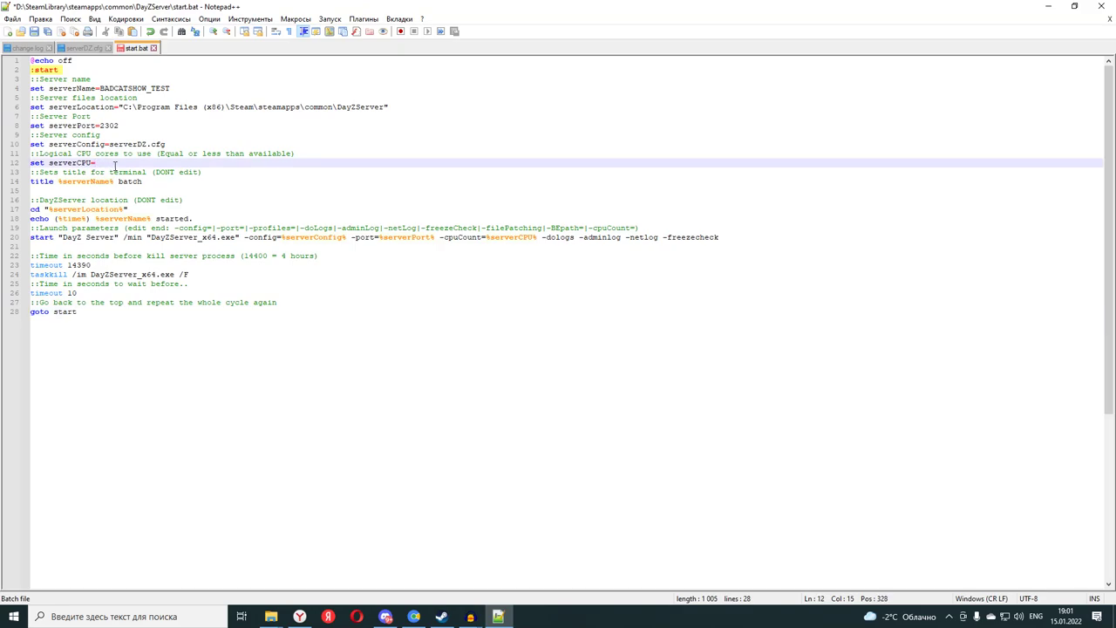
pyautogui.click(141, 328)
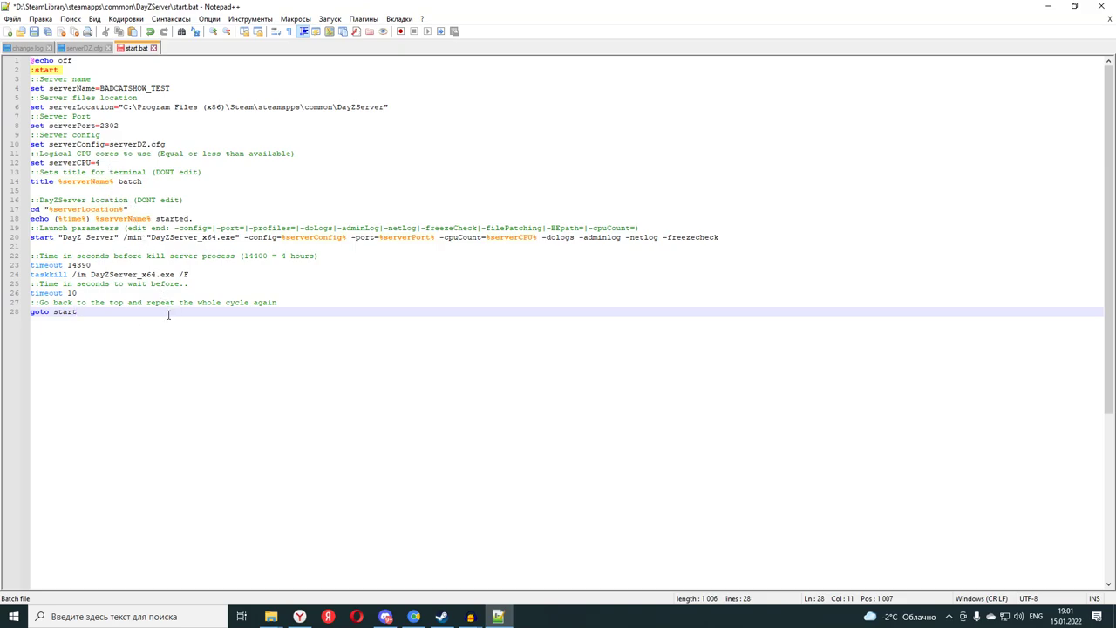
pyautogui.click(35, 33)
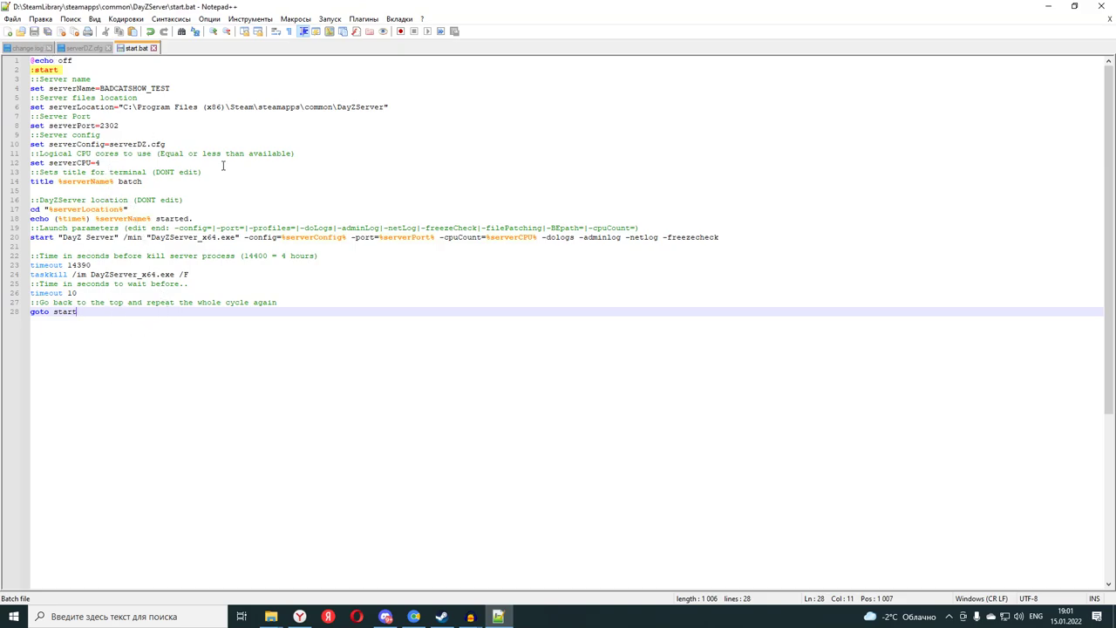
pyautogui.click(1100, 6)
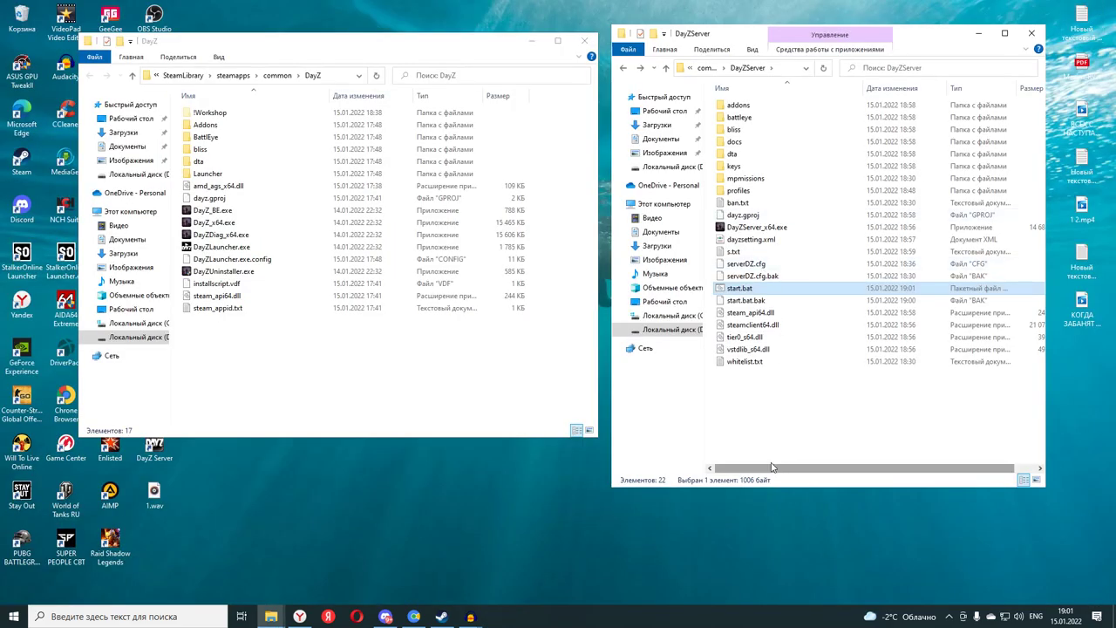
pyautogui.click(761, 436)
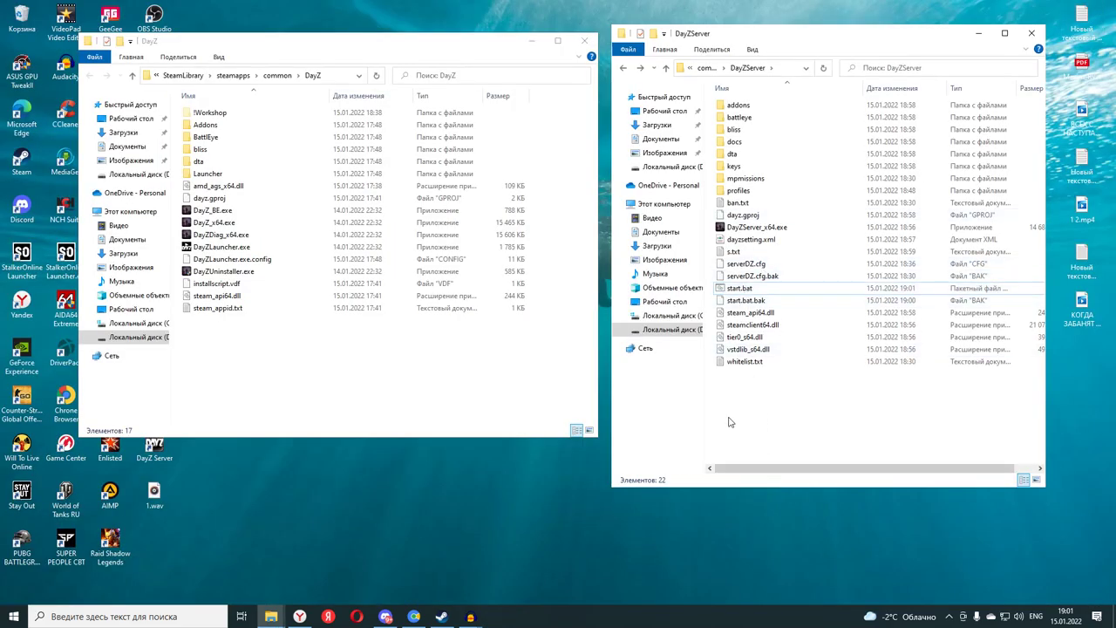
# - Open serverDZ.cfg from the DayZServer folder in Notepad++ and set its hostname to "BADCATSHOW_TEST"
pyautogui.click(748, 267)
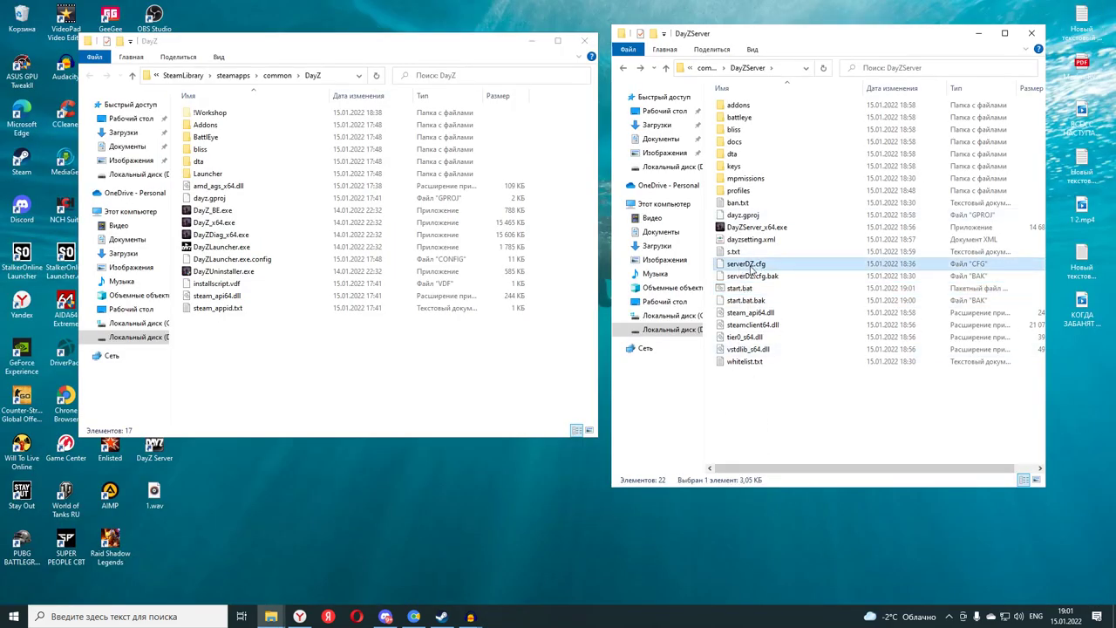
pyautogui.rightClick(745, 266)
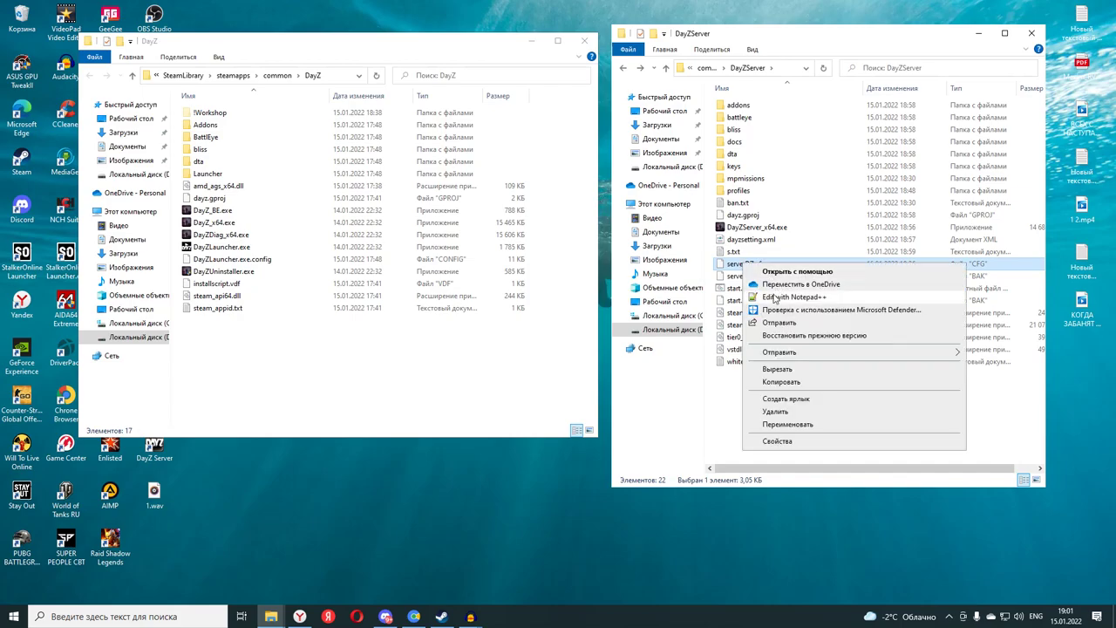
pyautogui.click(789, 297)
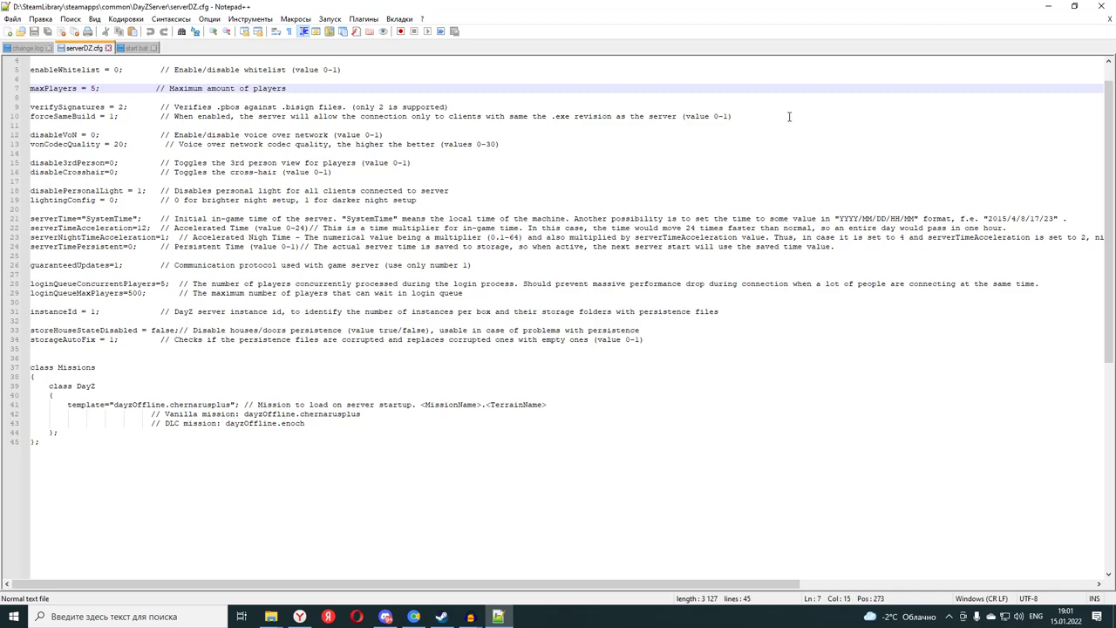
pyautogui.scroll(1, 536, 209)
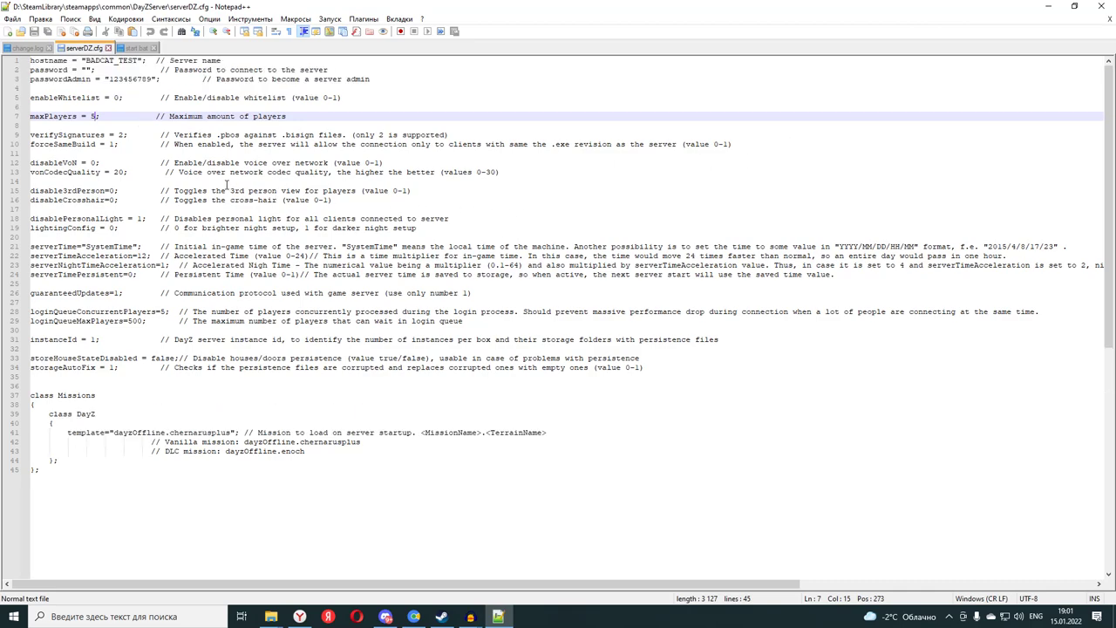
pyautogui.click(114, 61)
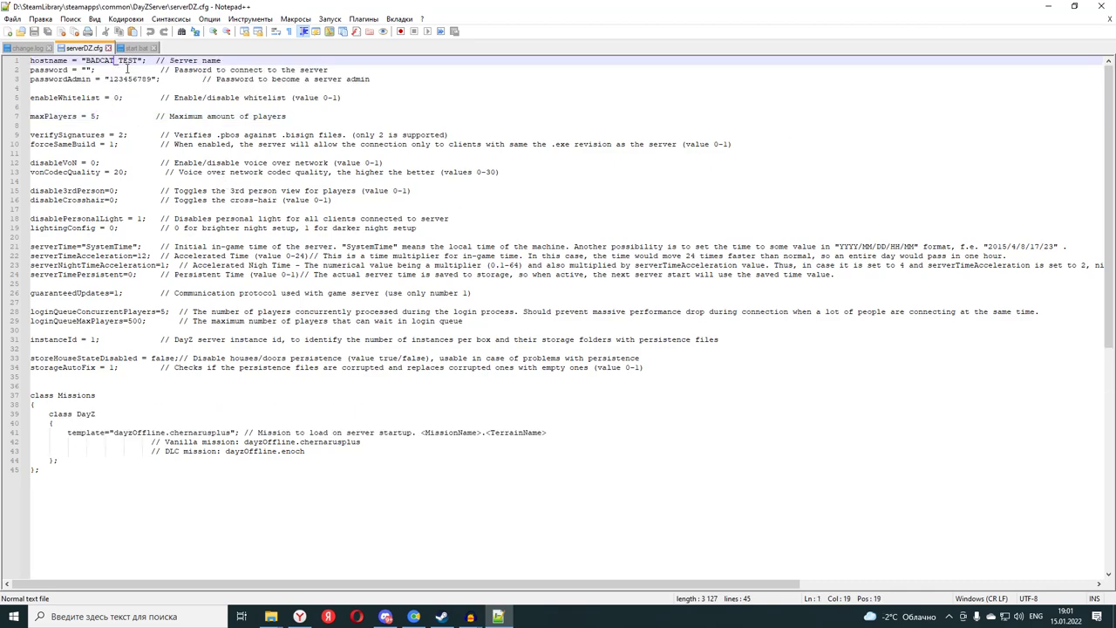
pyautogui.write('SHOW')
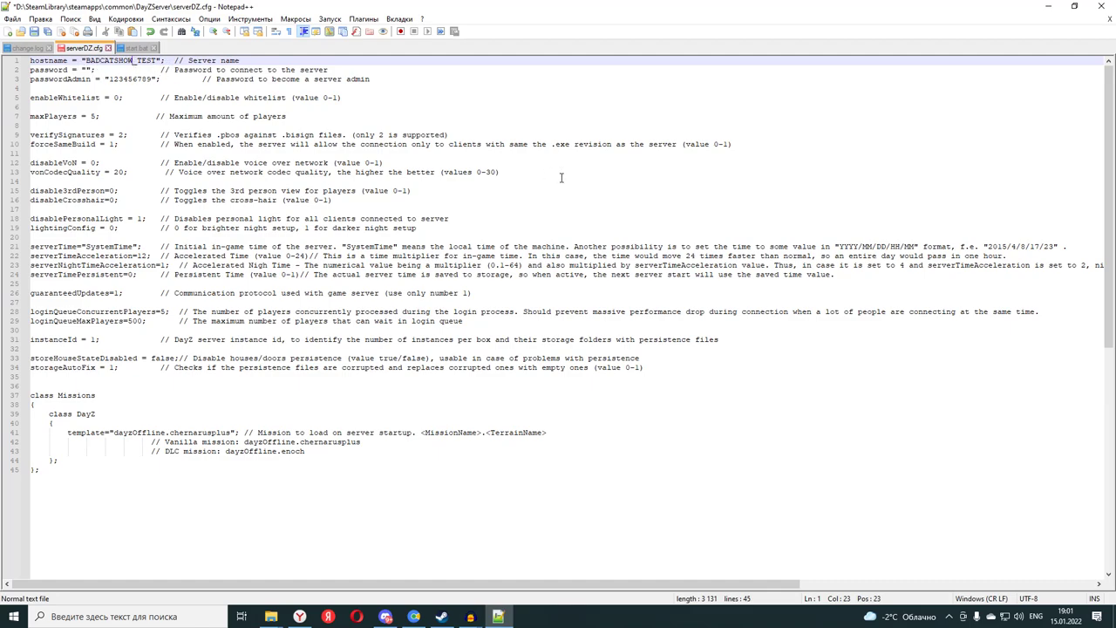
pyautogui.click(86, 70)
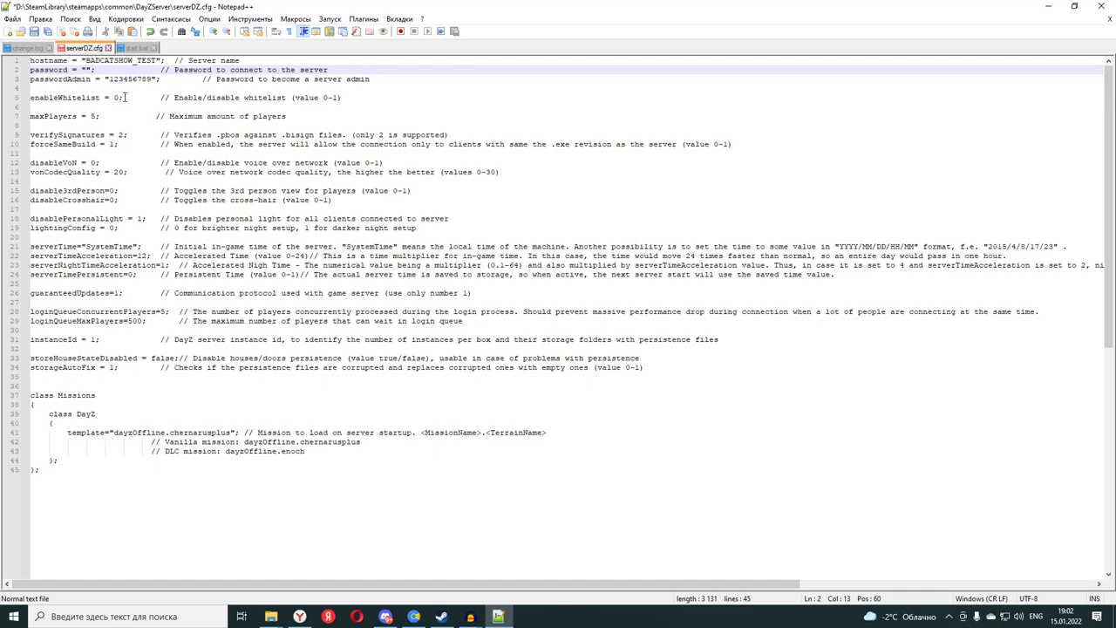
# - Set enableWhitelist to 1 and return it to 0
pyautogui.click(127, 98)
pyautogui.press('BackSpace')
pyautogui.write('1')
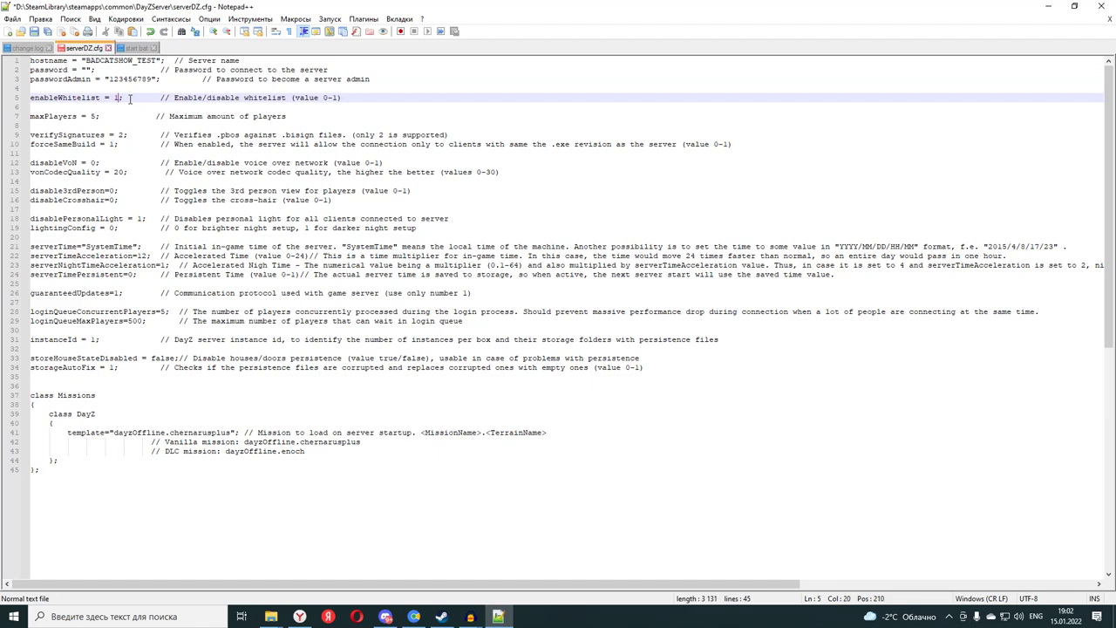
pyautogui.press('BackSpace')
pyautogui.write('0')
# - Examine the vonCodecQuality setting and the serverTimeAcceleration value in serverDZ.cfg
pyautogui.moveTo(32, 173); pyautogui.dragTo(102, 179)
pyautogui.click(102, 174)
pyautogui.doubleClick(96, 172)
pyautogui.click(135, 173)
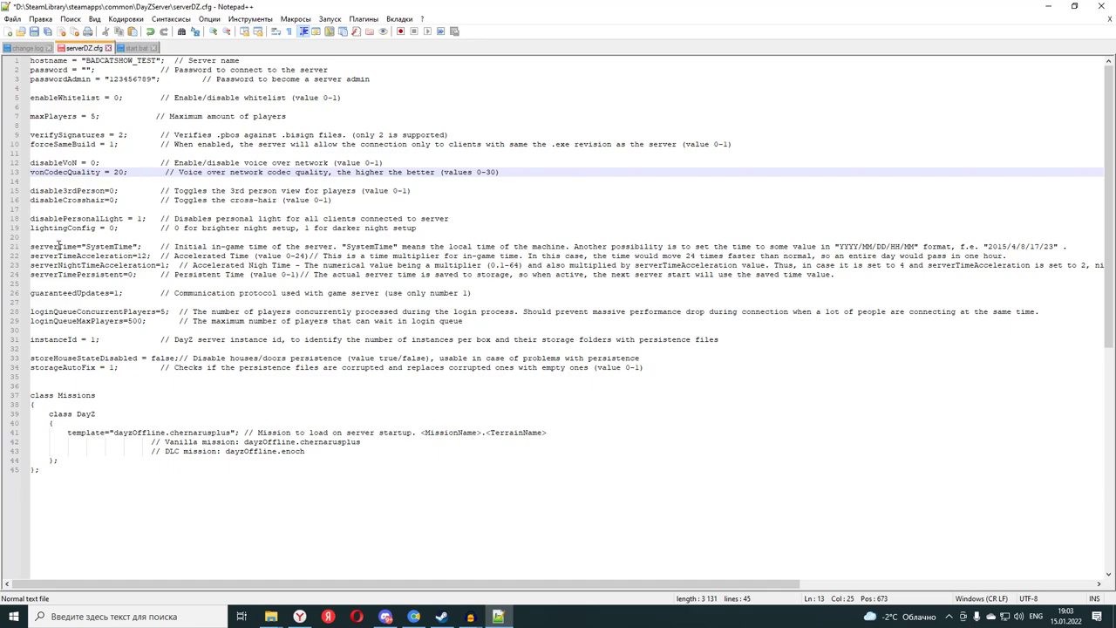
pyautogui.scroll(-1, 84, 247)
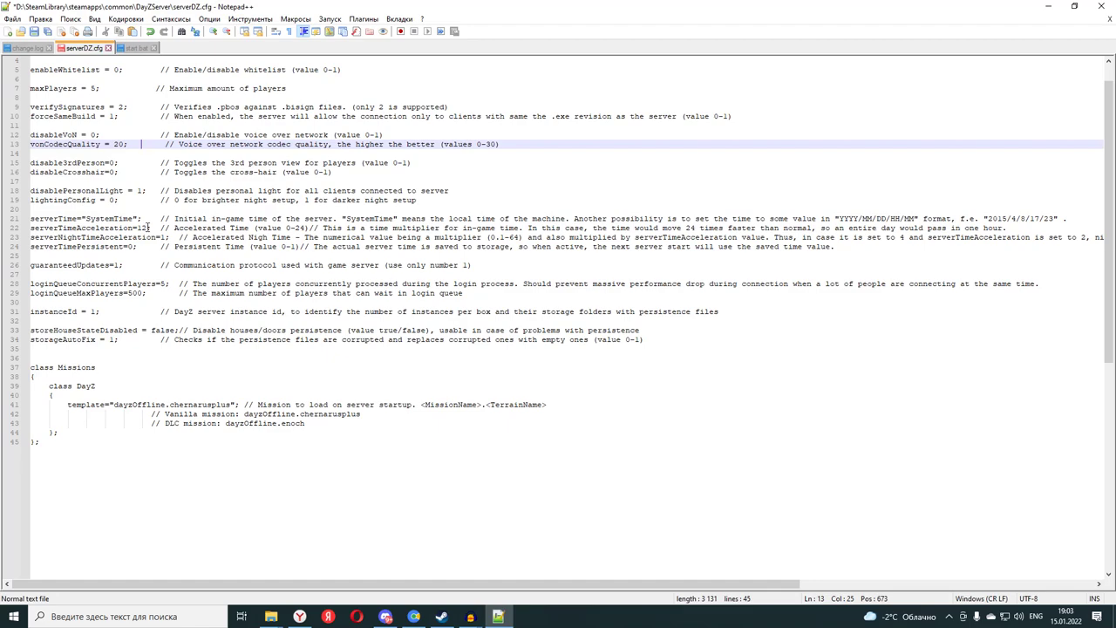
pyautogui.moveTo(137, 228); pyautogui.dragTo(150, 227)
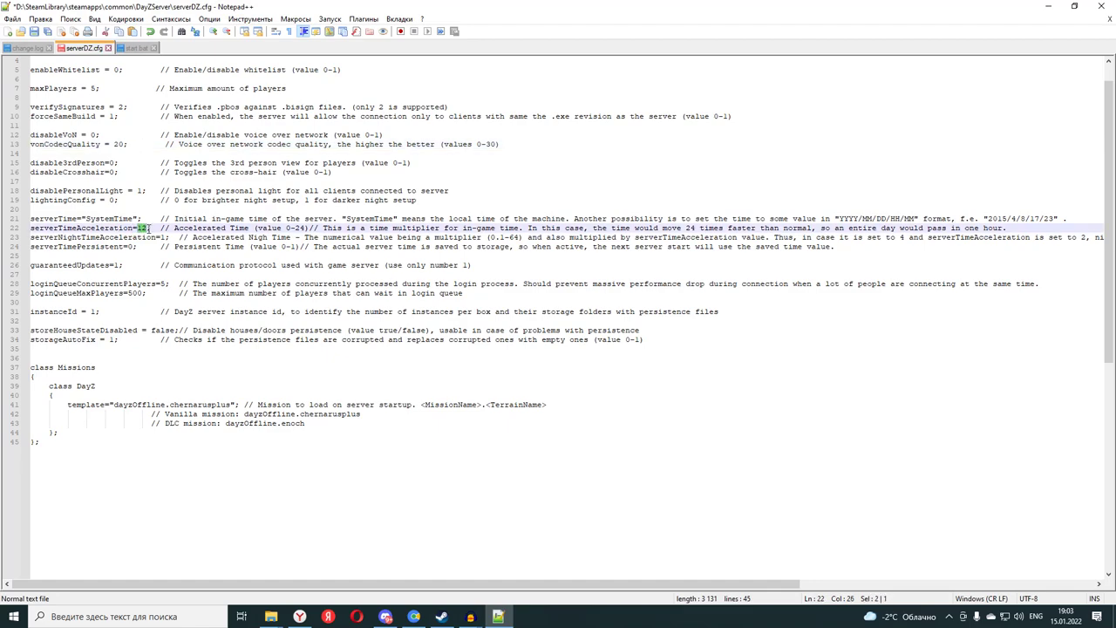
# - Save serverDZ.cfg and close Notepad++
pyautogui.click(144, 247)
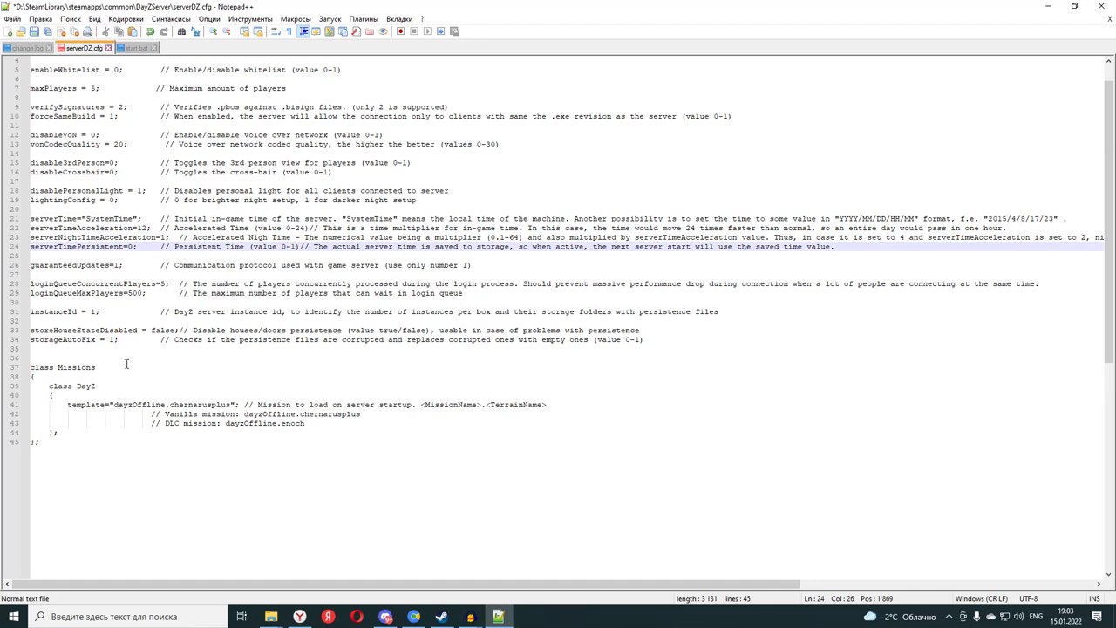
pyautogui.scroll(-1, 126, 359)
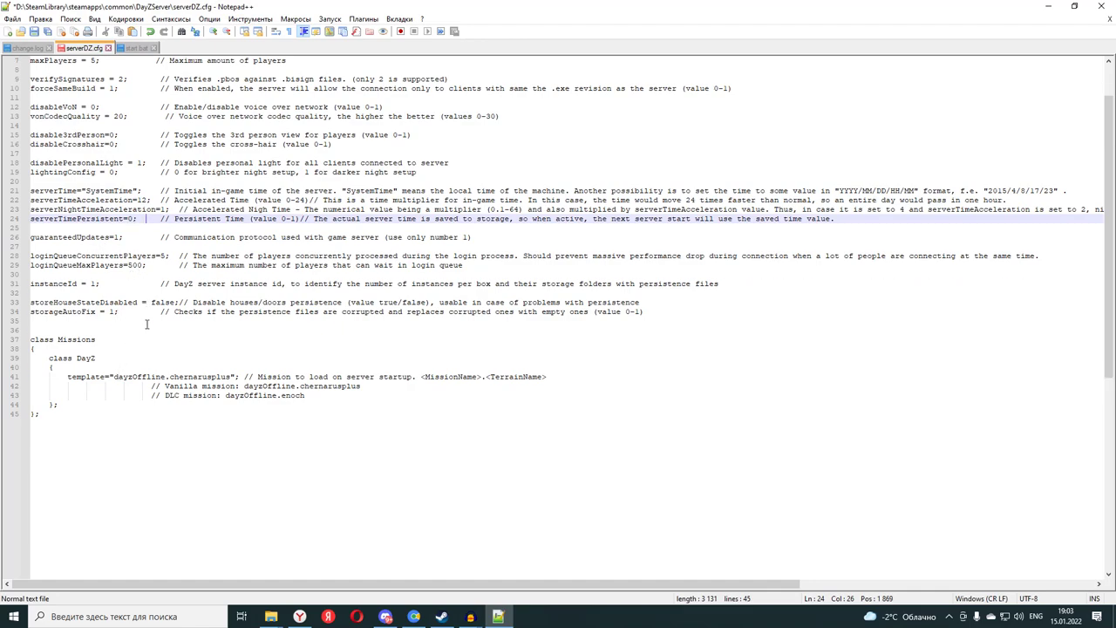
pyautogui.scroll(2, 145, 366)
pyautogui.click(34, 32)
pyautogui.click(1091, 6)
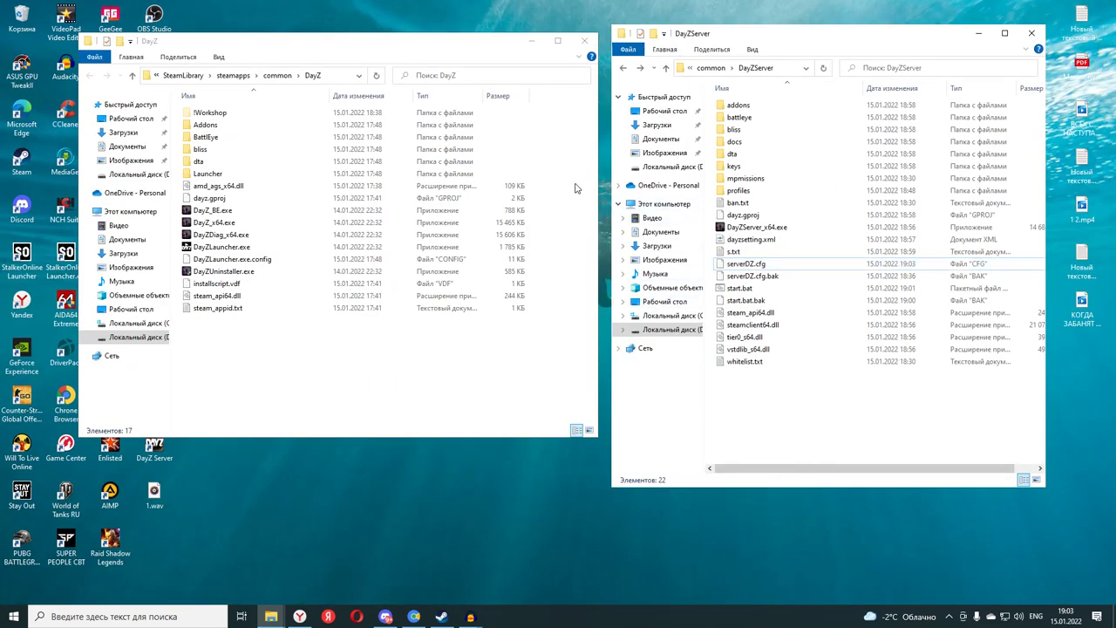
# - Start the DayZ server by running start.bat from the DayZServer folder, moving the windows aside to keep them readable
pyautogui.moveTo(475, 44); pyautogui.dragTo(436, 16)
pyautogui.moveTo(817, 37); pyautogui.dragTo(785, 20)
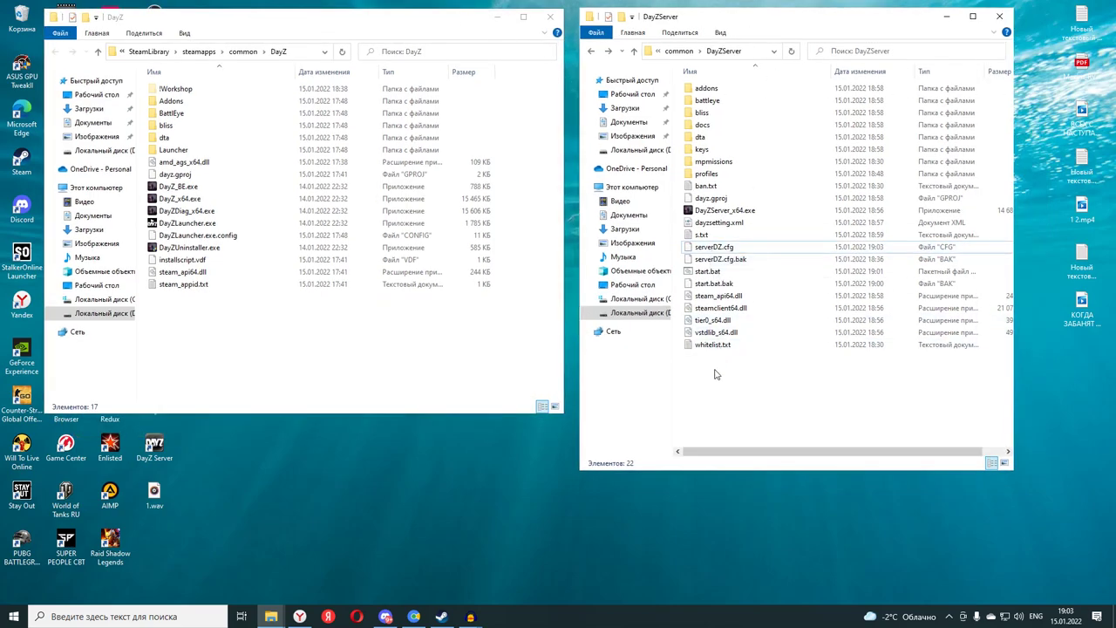
pyautogui.doubleClick(707, 272)
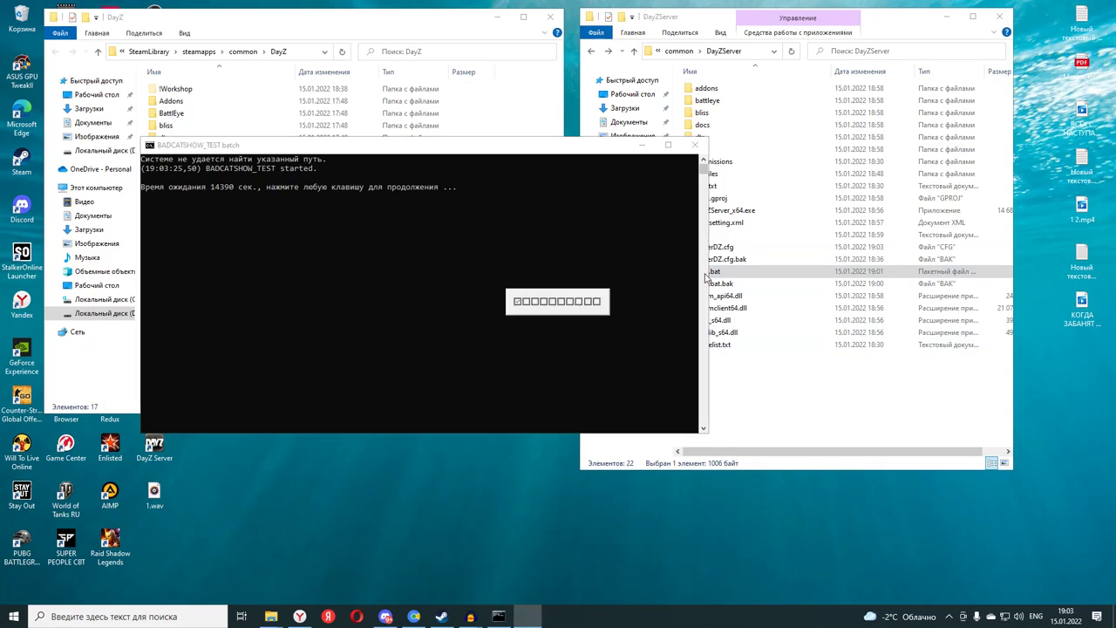
pyautogui.moveTo(510, 146); pyautogui.dragTo(752, 94)
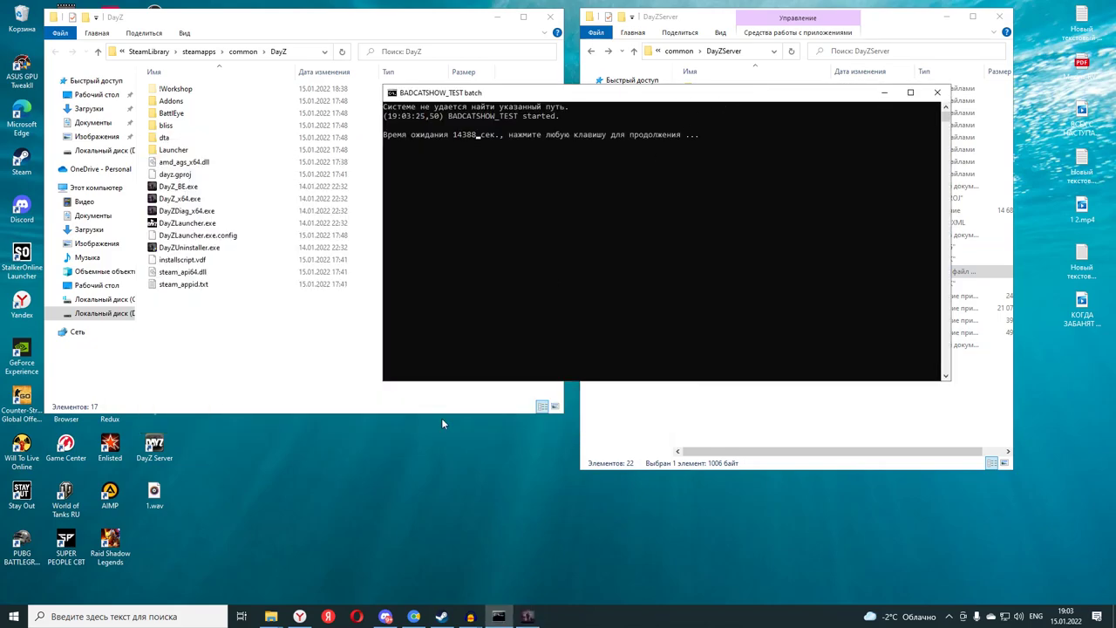
pyautogui.click(499, 619)
pyautogui.click(499, 619)
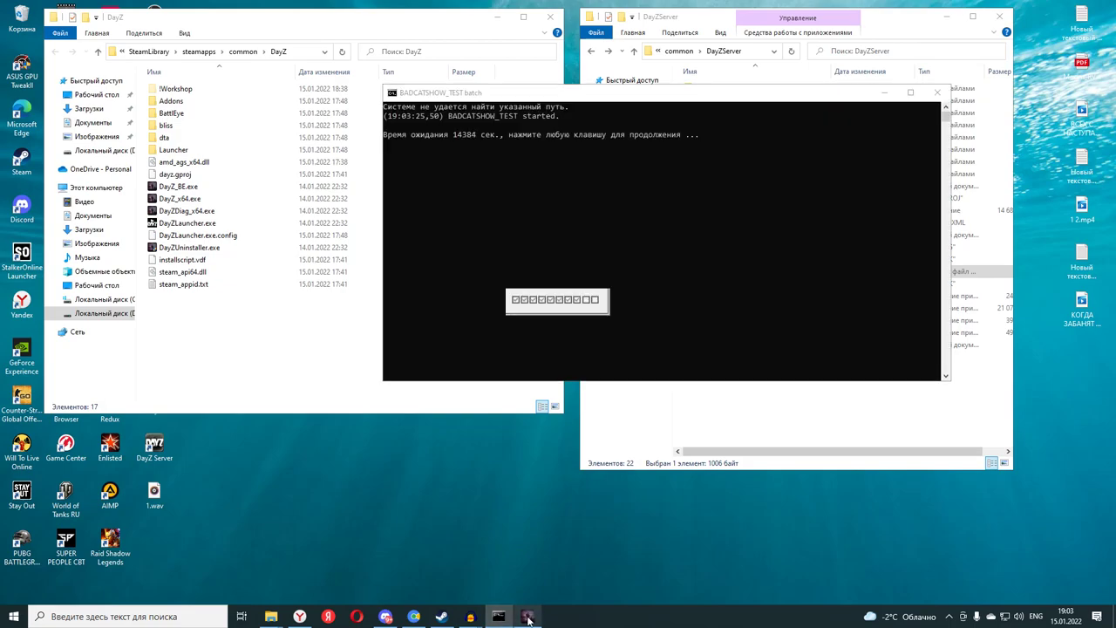
pyautogui.click(574, 325)
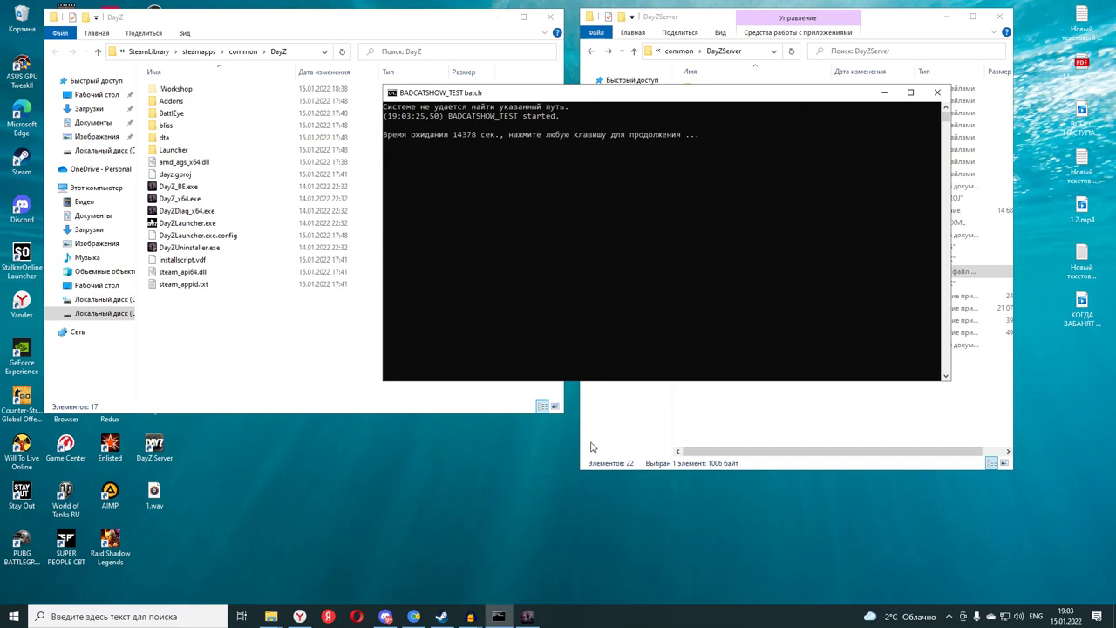
# - Examine the server's loading log in an enlarged DayZ Console window, then minimize the console
pyautogui.click(528, 616)
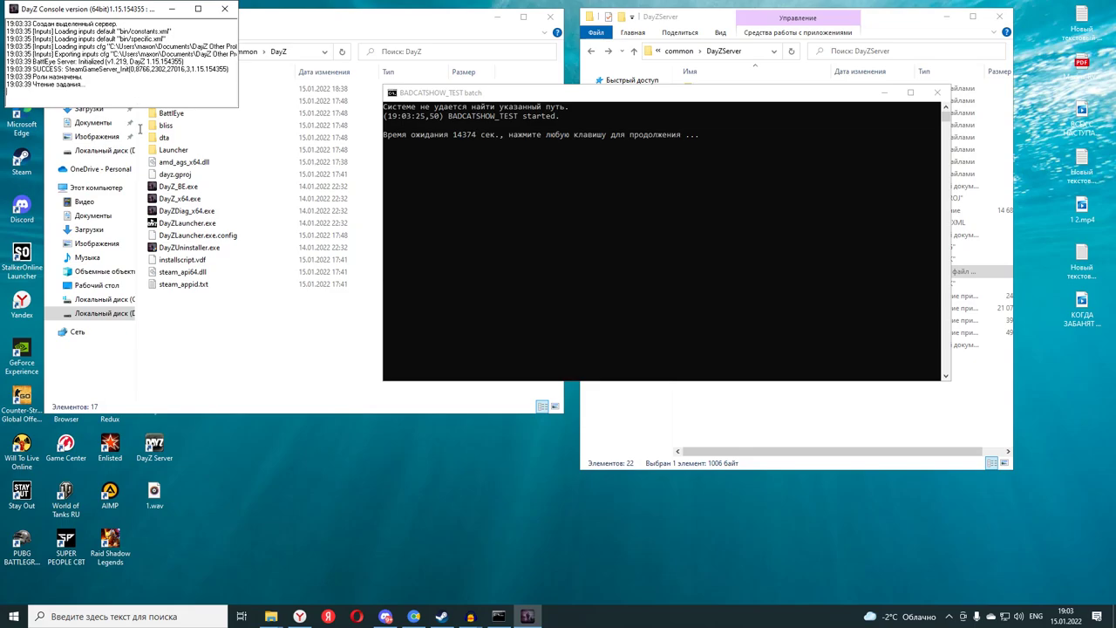
pyautogui.moveTo(155, 107); pyautogui.dragTo(157, 323)
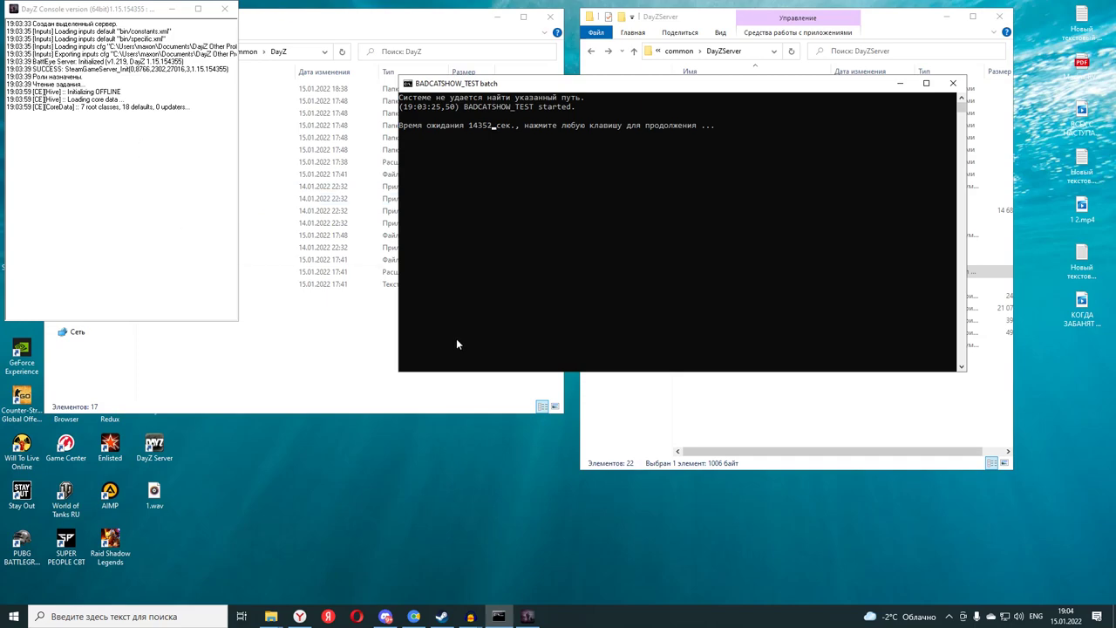
pyautogui.click(526, 606)
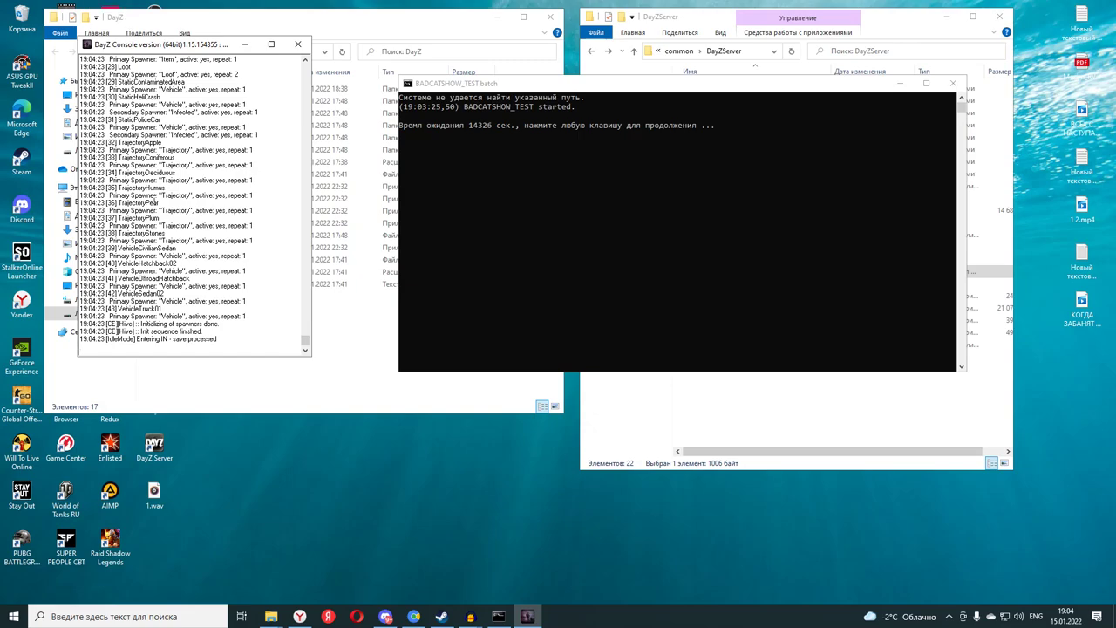
pyautogui.click(245, 44)
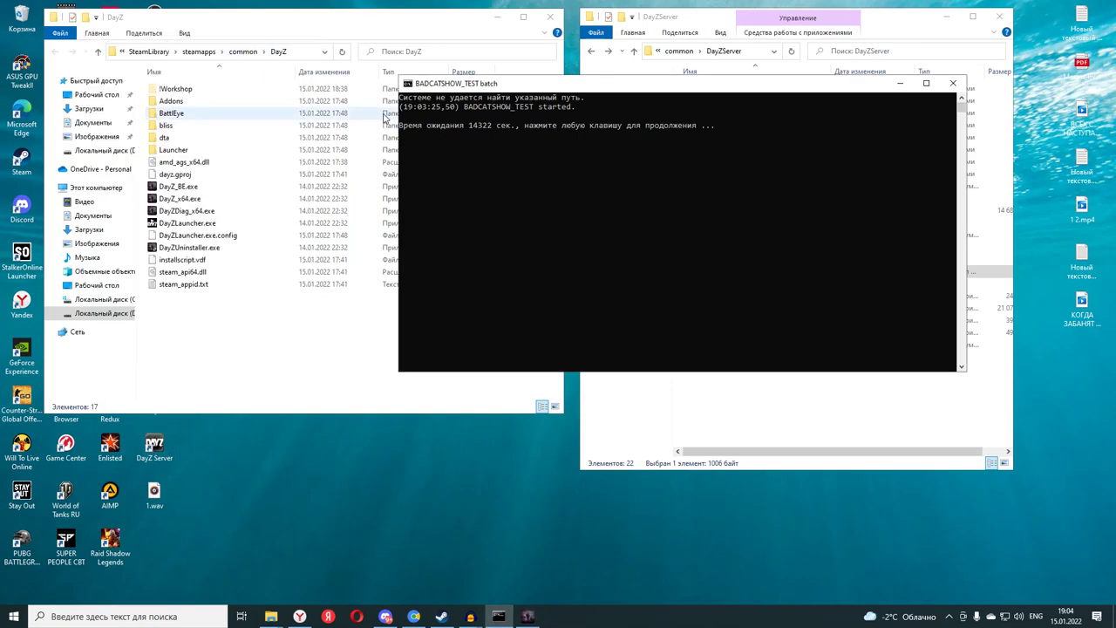
# - Open the DayZ launcher from its desktop shortcut
pyautogui.click(433, 26)
pyautogui.moveTo(436, 18); pyautogui.dragTo(440, 11)
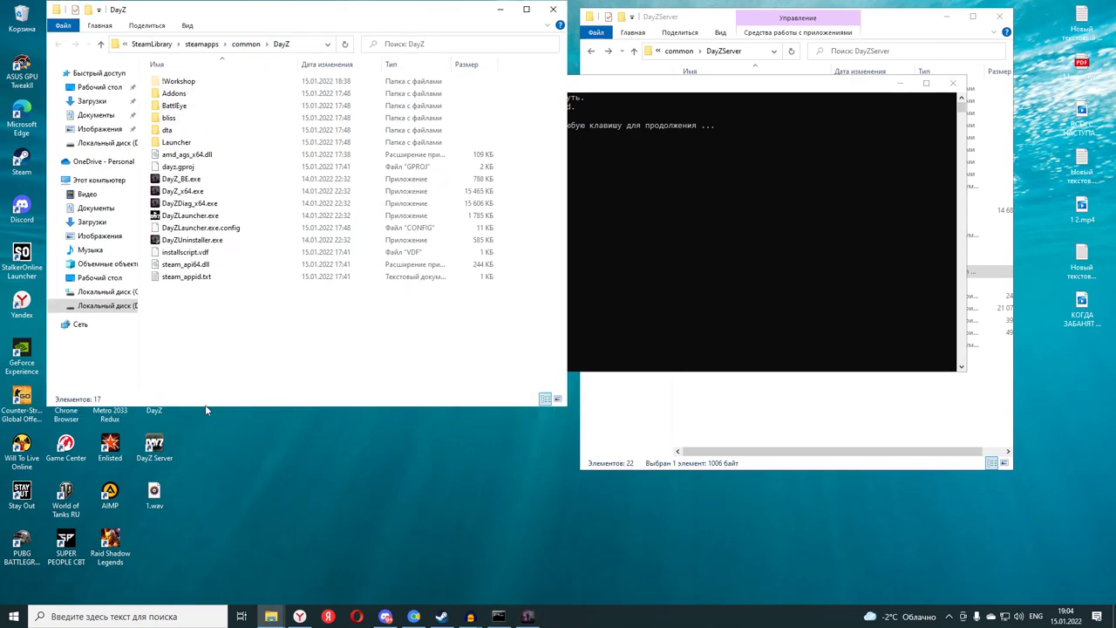
pyautogui.click(150, 421)
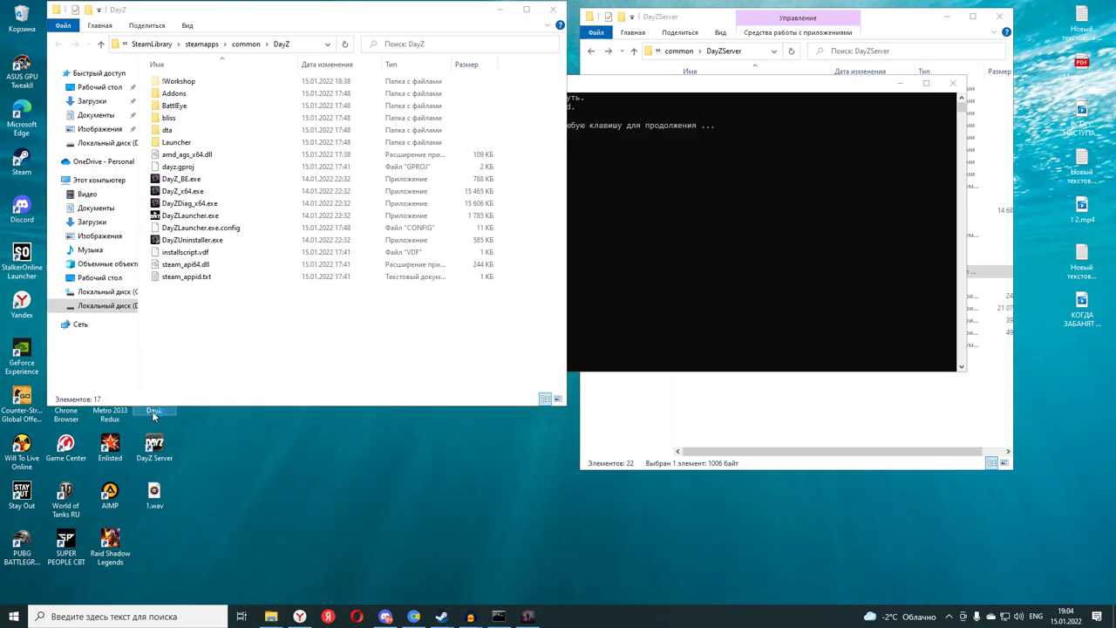
pyautogui.doubleClick(152, 418)
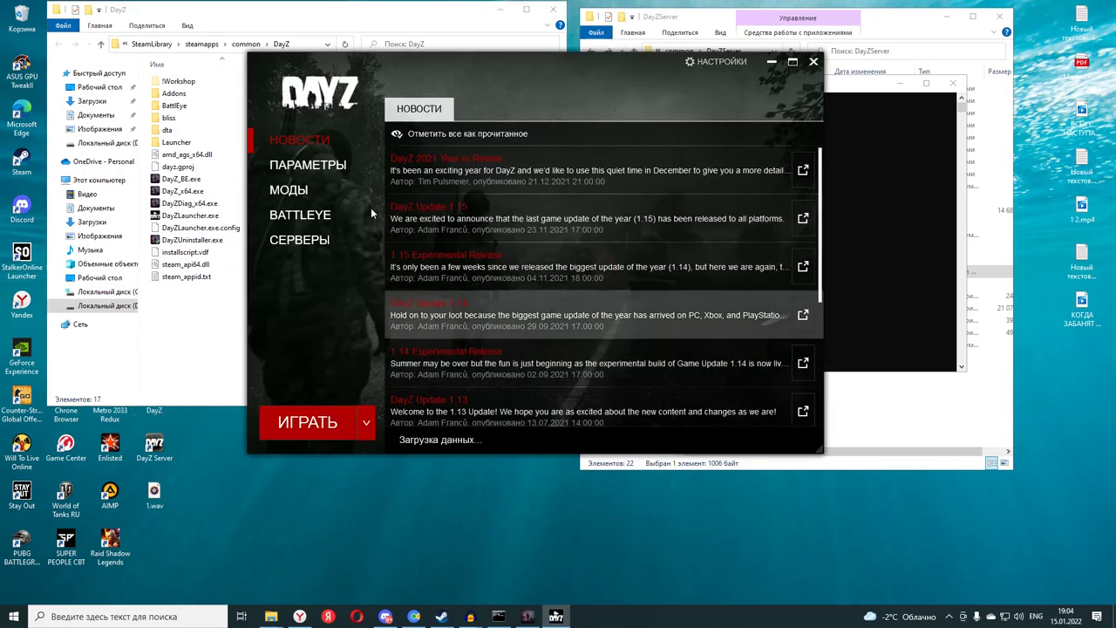
# - Connect directly from the launcher's server browser to the server address LOCALHOST, without a password
pyautogui.click(303, 186)
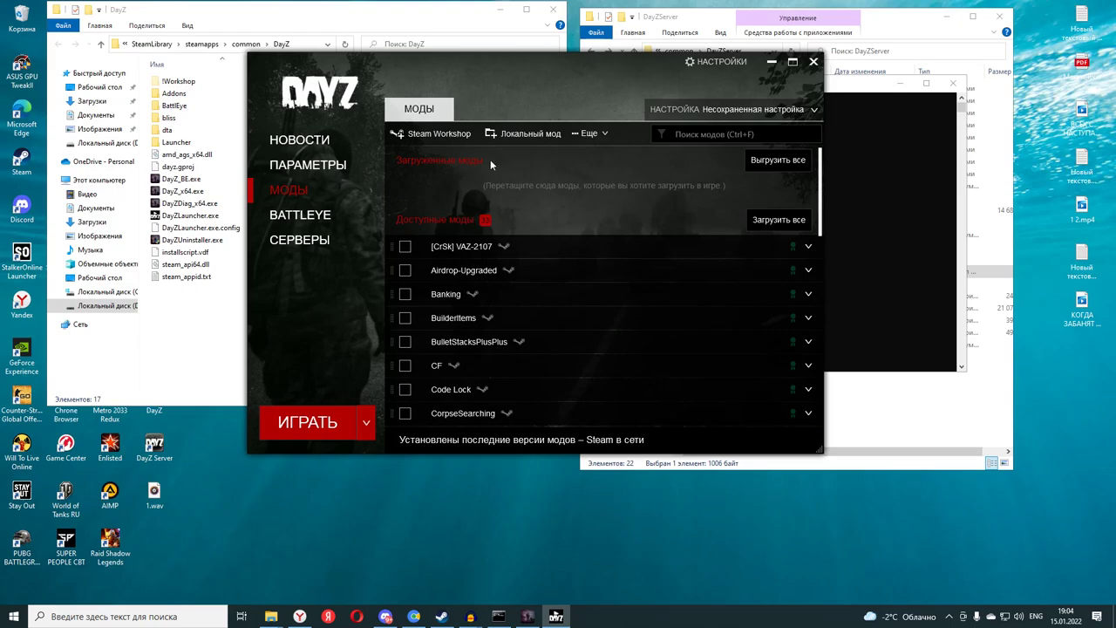
pyautogui.click(311, 242)
pyautogui.click(751, 410)
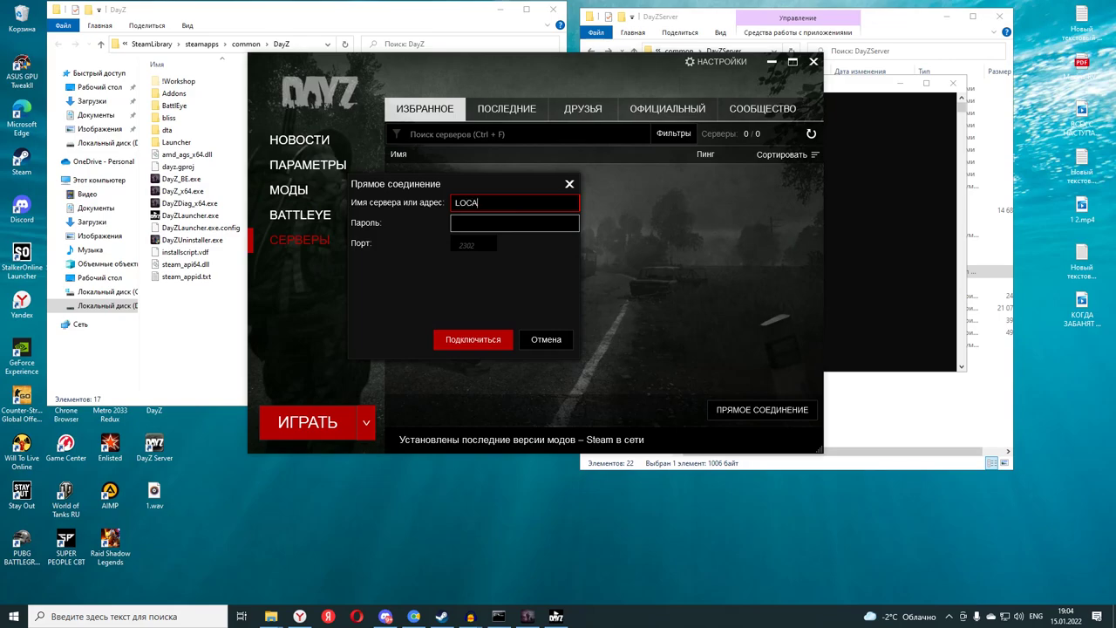
pyautogui.write('LOCALHOST')
pyautogui.click(473, 336)
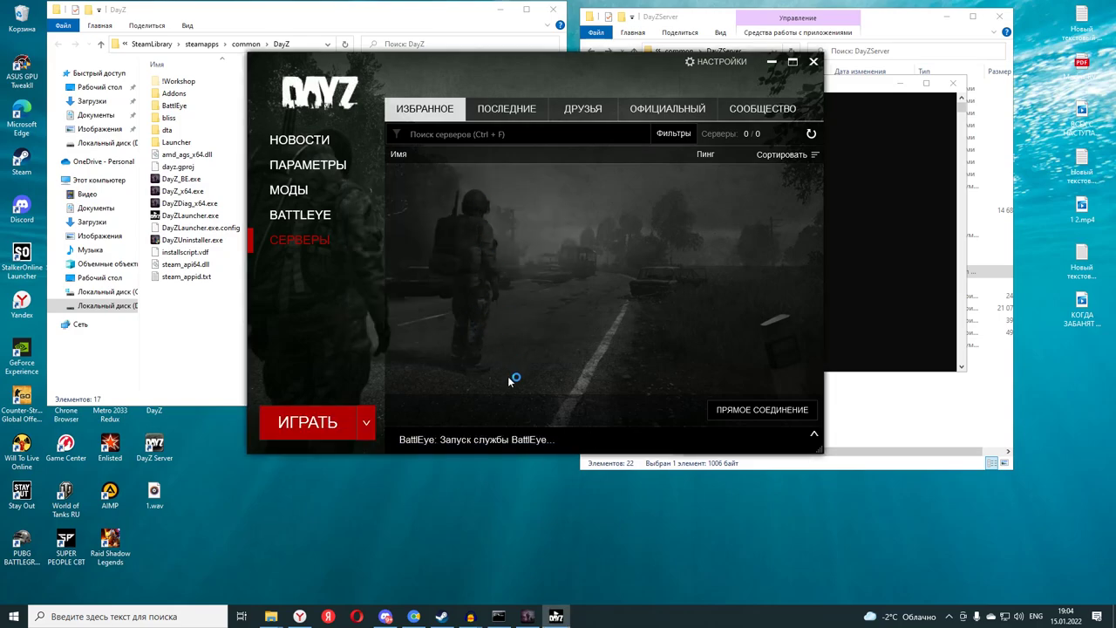
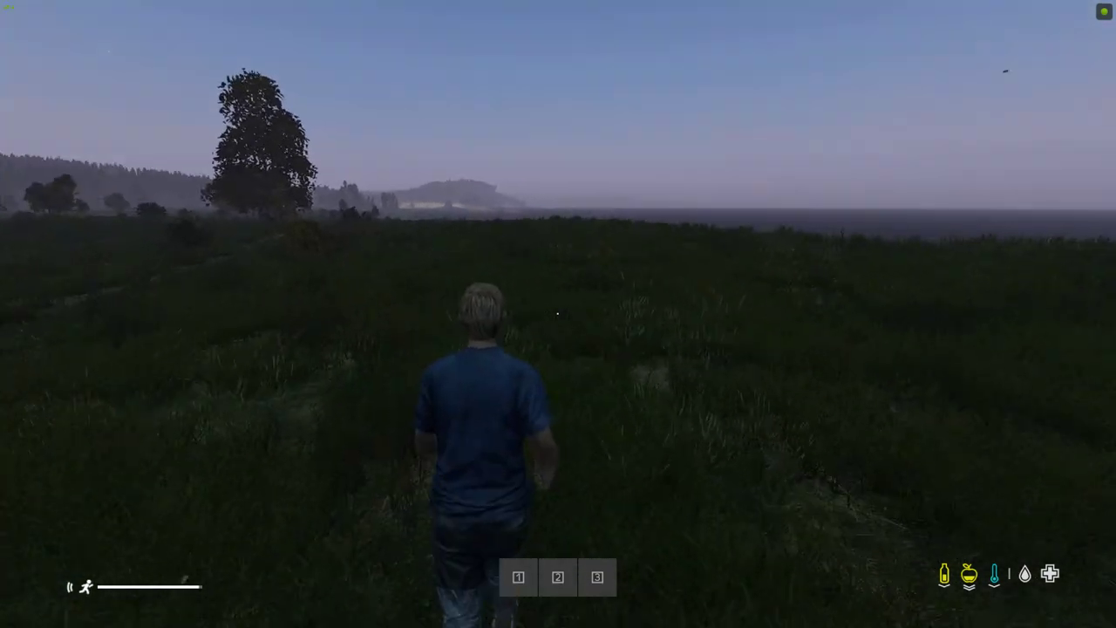
# - Leave the server and quit the DayZ game back to the launcher
pyautogui.press('Escape')
pyautogui.click(915, 461)
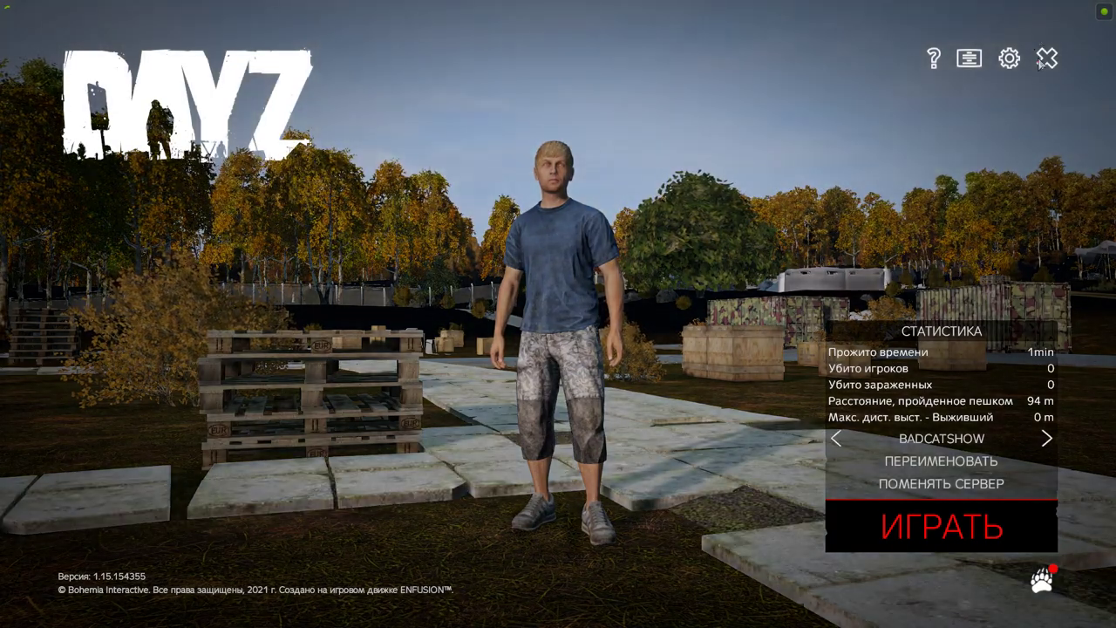
pyautogui.click(1048, 63)
pyautogui.press('Right')
pyautogui.press('Return')
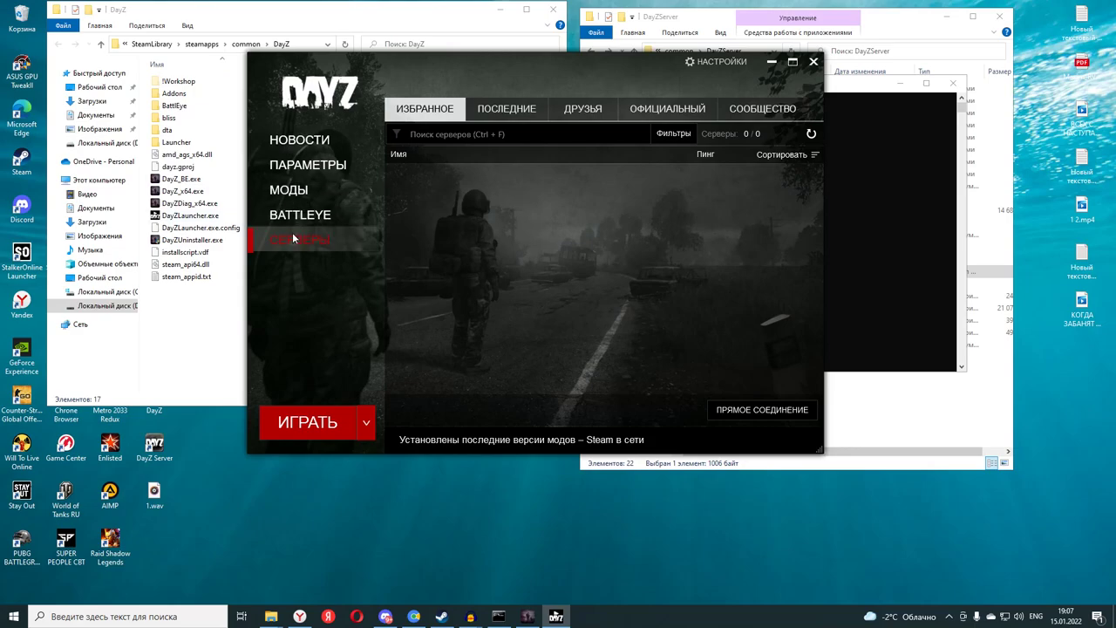
# - Check the recently visited servers for BADCATSHOW_TEST and minimize the launcher
pyautogui.click(507, 105)
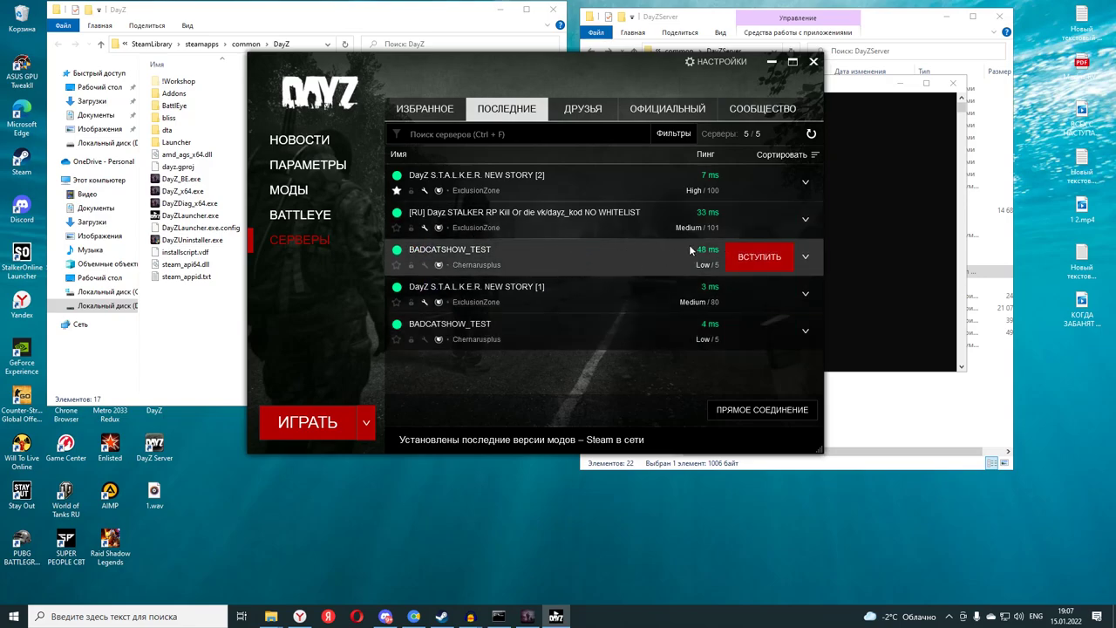
pyautogui.click(771, 62)
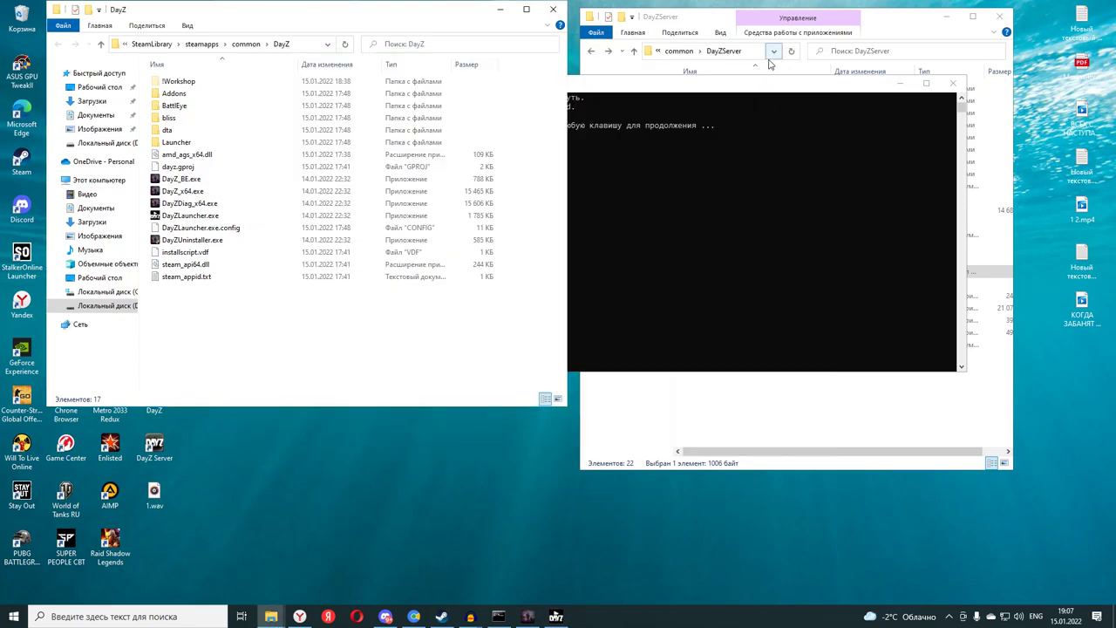
# - Shut down the server by closing the BADCATSHOW_TEST batch window and the DayZ Console
pyautogui.click(953, 84)
pyautogui.click(499, 616)
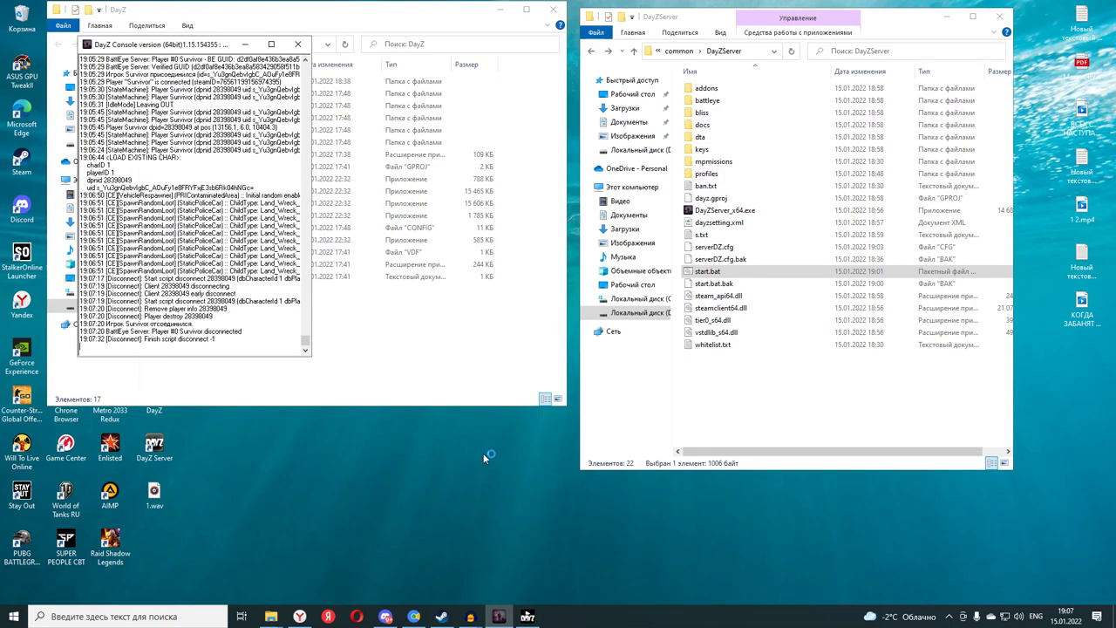
pyautogui.click(299, 45)
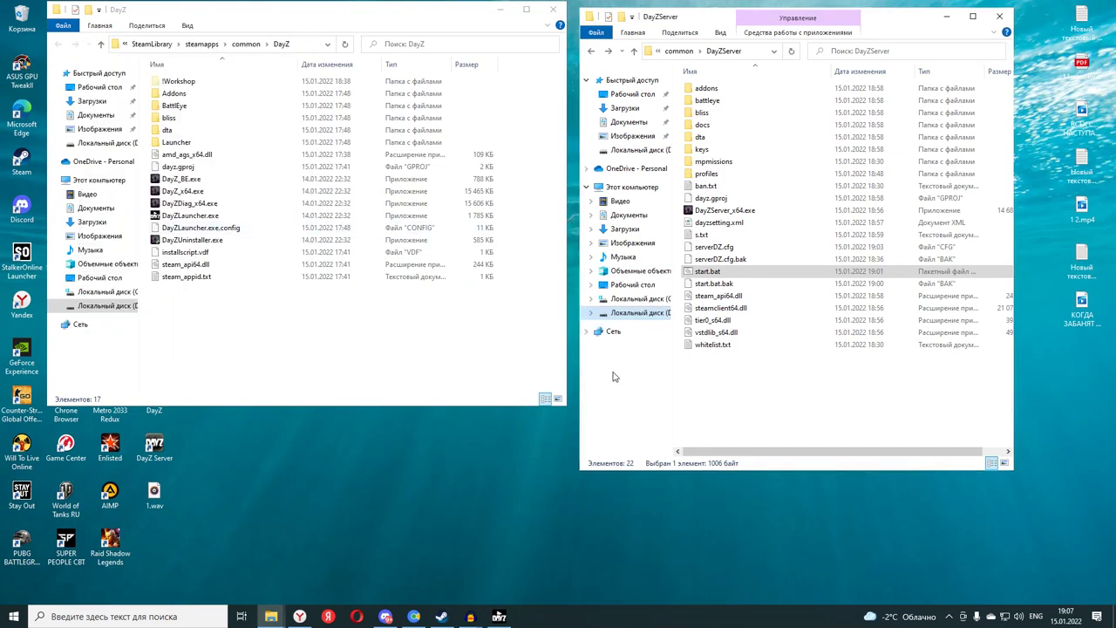
# - Try to create a new folder named "profiles" in the DayZServer folder
pyautogui.rightClick(699, 381)
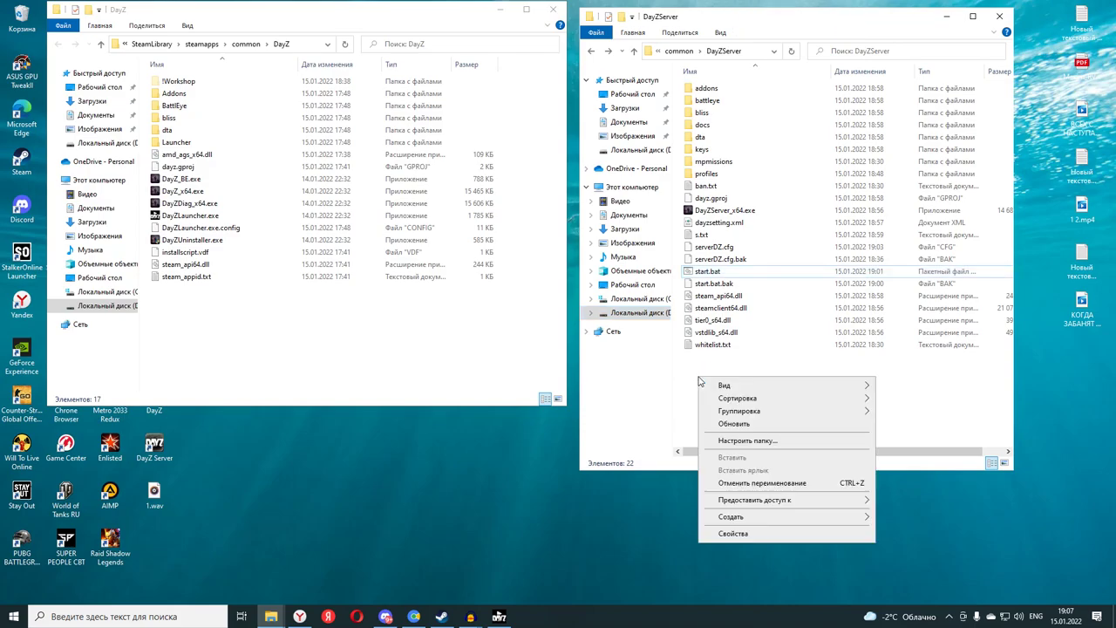
pyautogui.moveTo(806, 520)
pyautogui.click(901, 518)
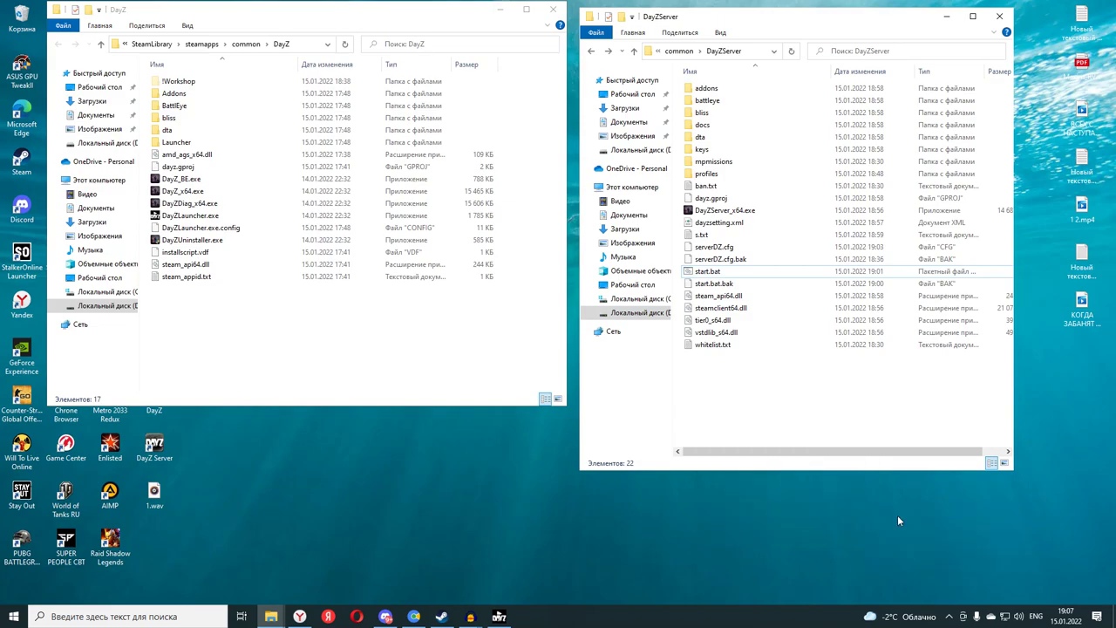
pyautogui.write('P')
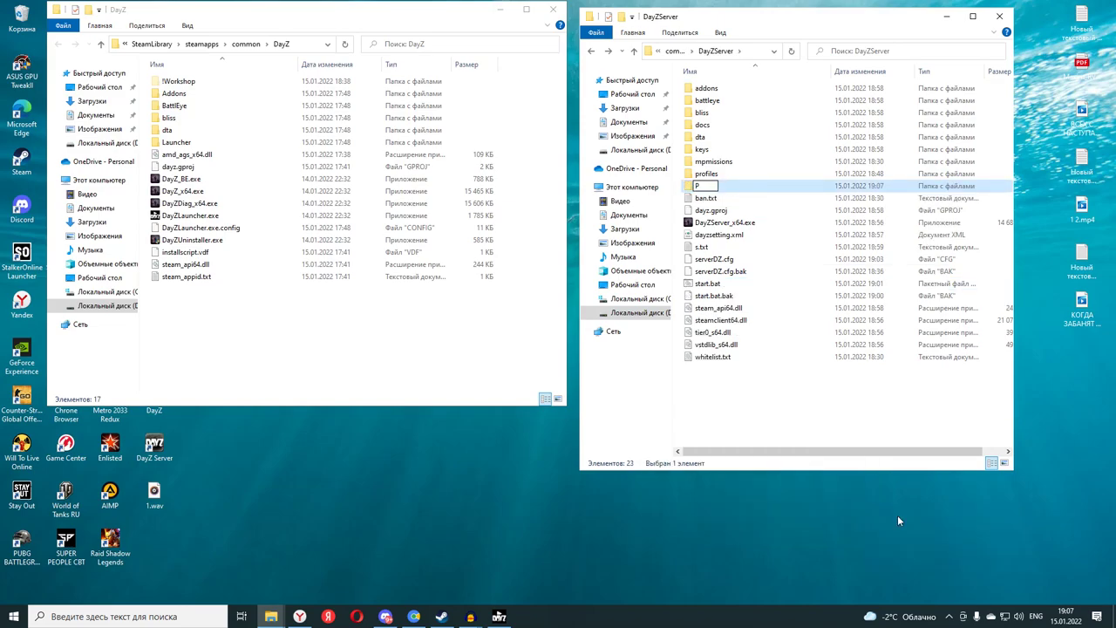
pyautogui.write('RO')
pyautogui.press('Return')
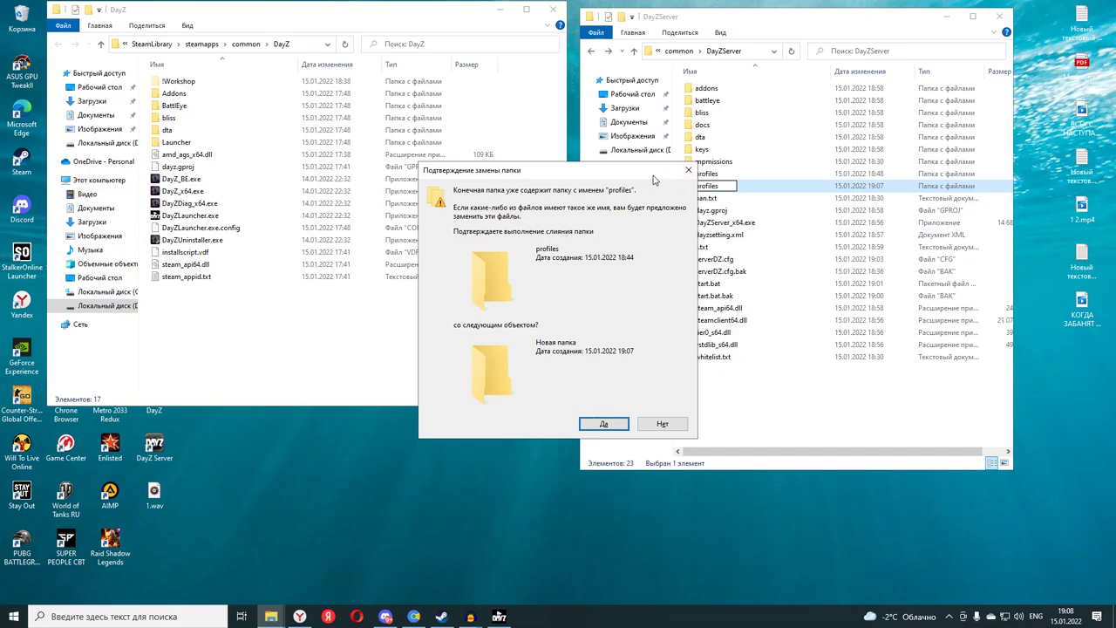
pyautogui.moveTo(660, 178); pyautogui.dragTo(610, 185)
pyautogui.click(638, 176)
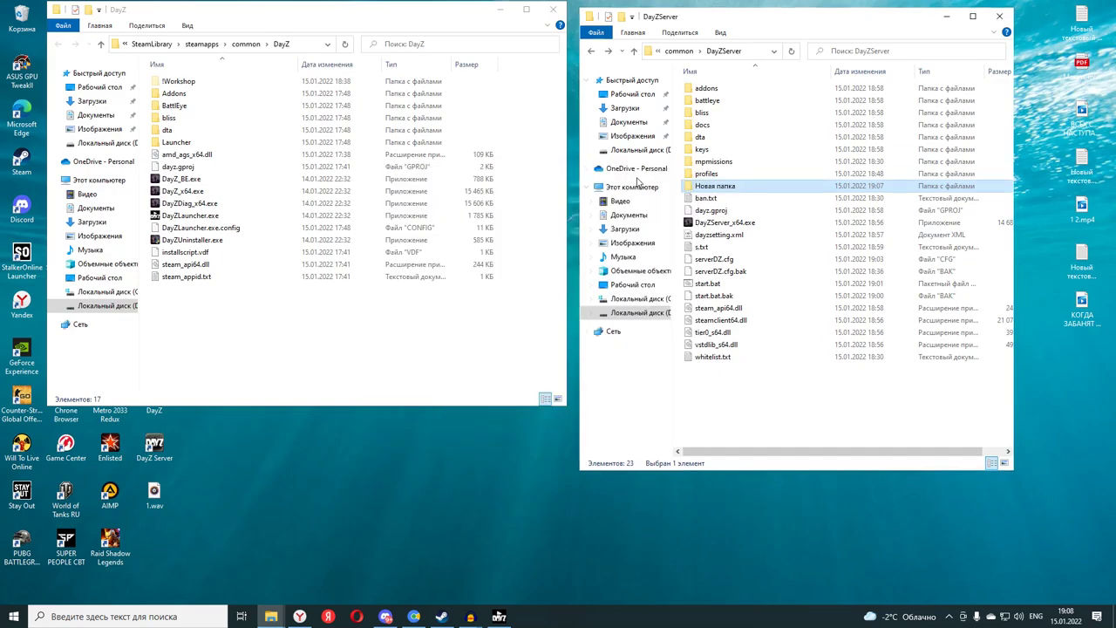
# - Delete the surplus folder "Новая папка" from the DayZServer folder
pyautogui.rightClick(715, 190)
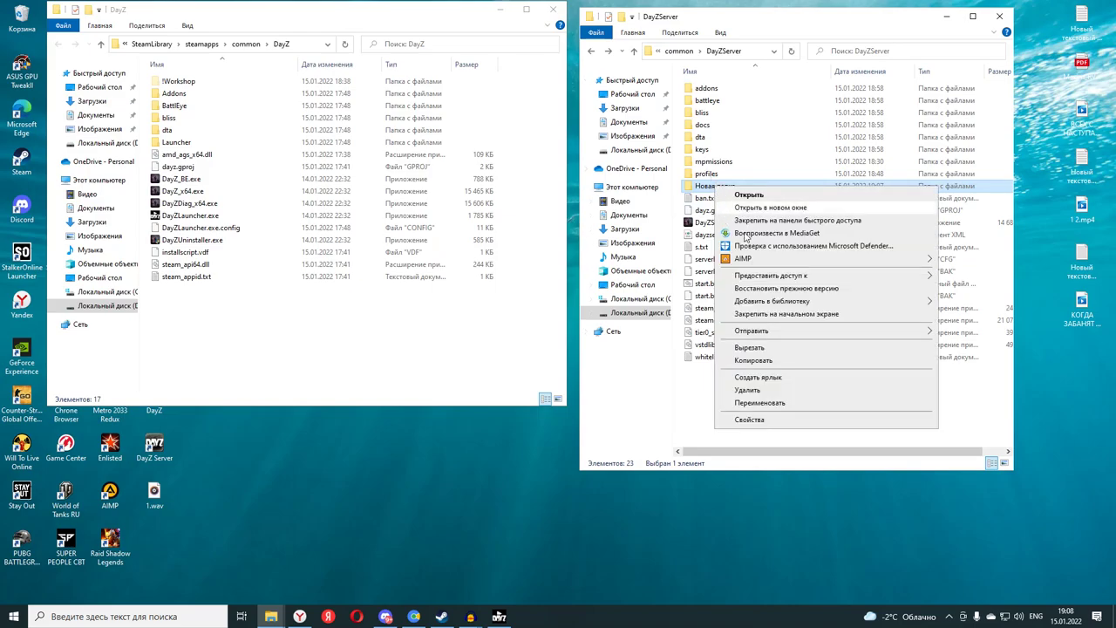
pyautogui.click(746, 390)
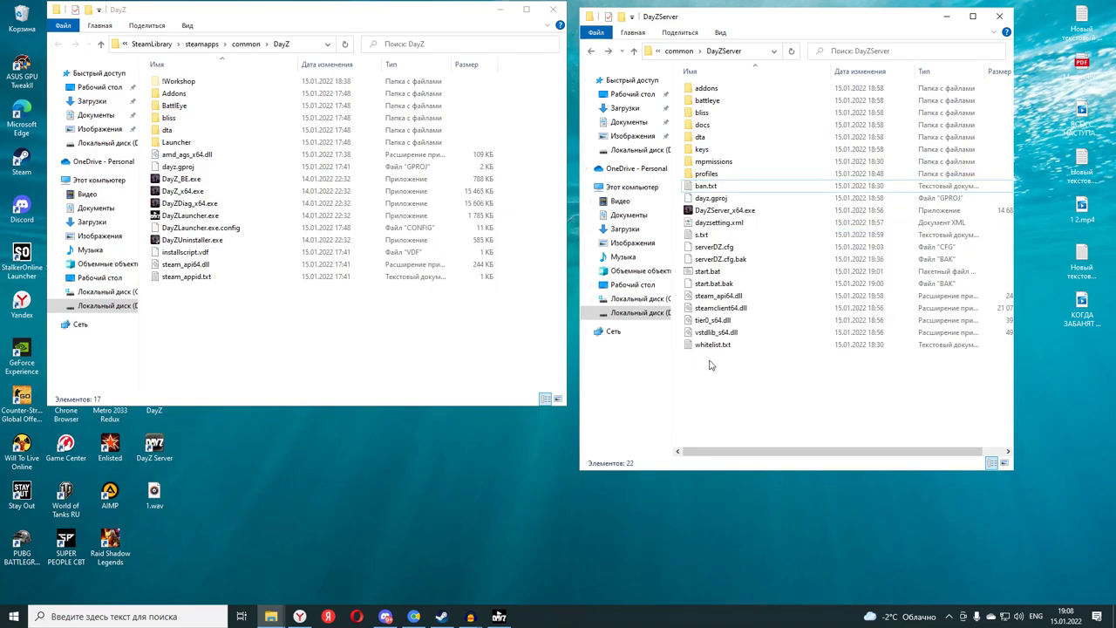
# - Check the existing profiles folder in DayZServer and switch to the DayZ Server entry in the Steam library
pyautogui.click(704, 177)
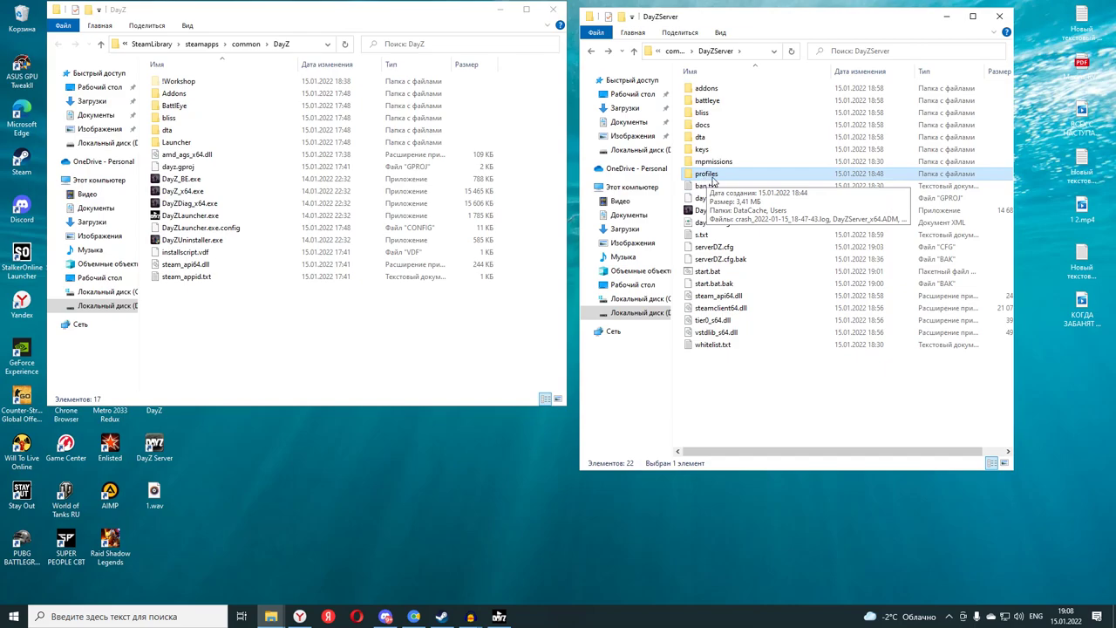
pyautogui.click(705, 404)
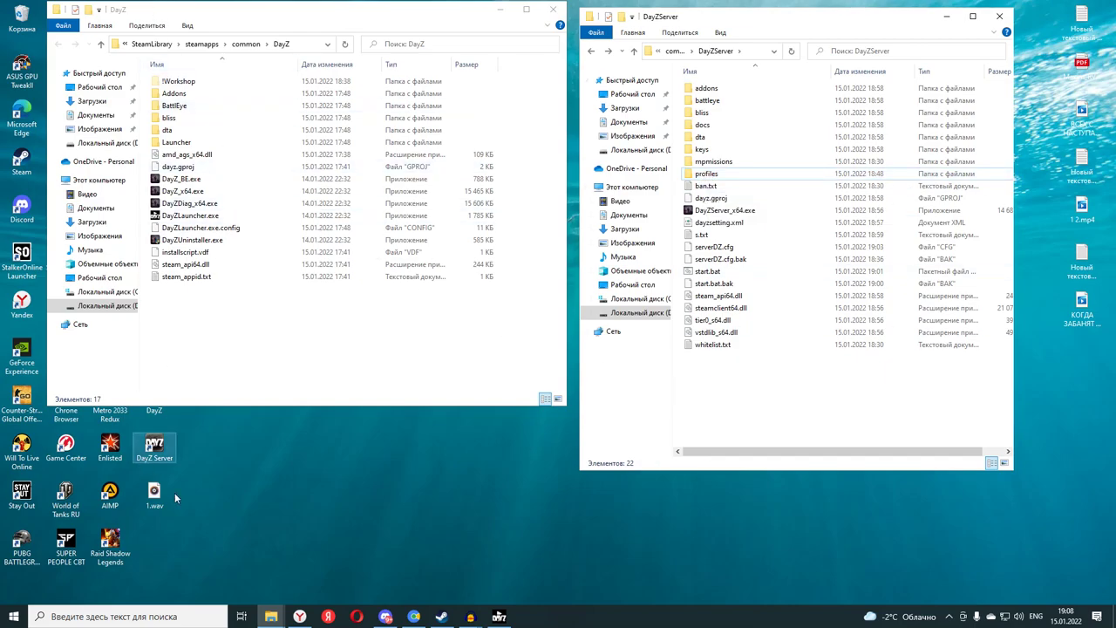
pyautogui.click(448, 619)
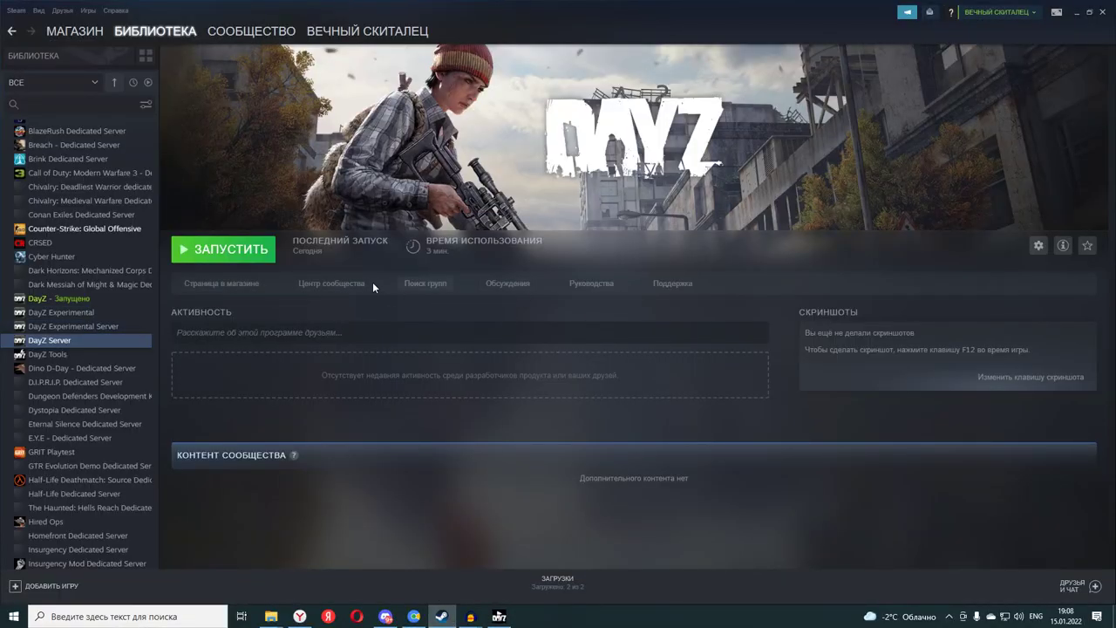
# - Search the DayZ community Workshop for "cf" and open the CF mod's page
pyautogui.click(330, 284)
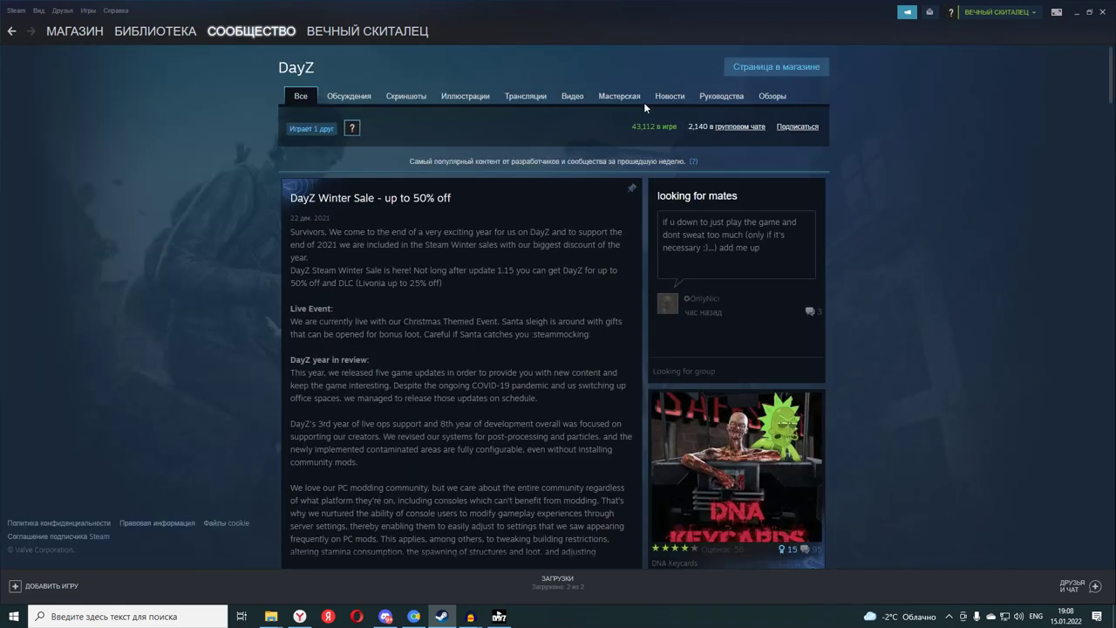
pyautogui.click(621, 99)
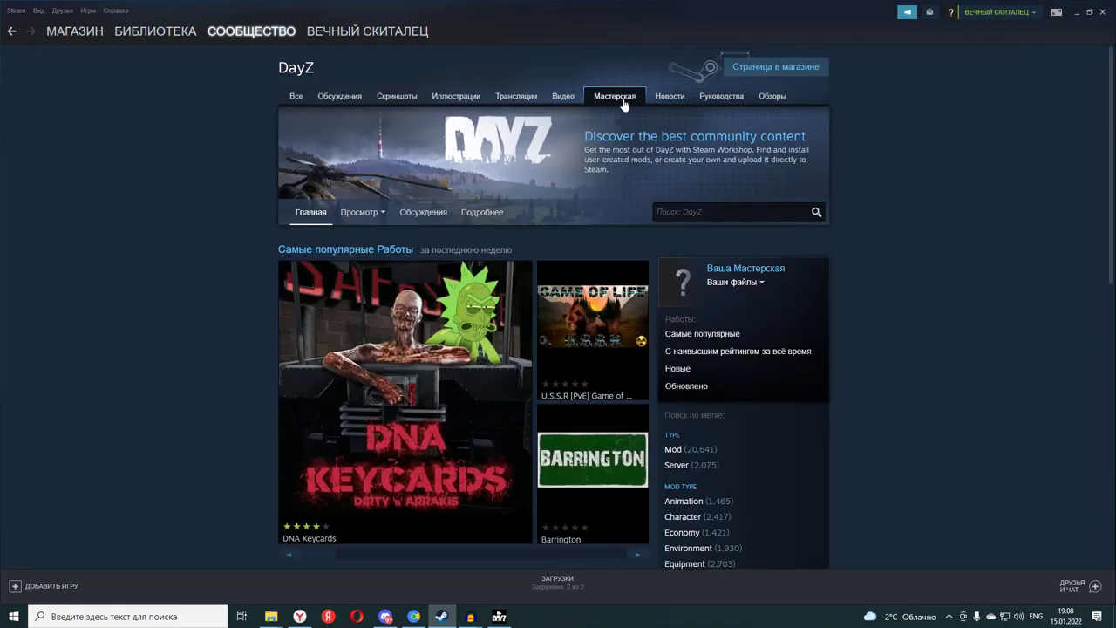
pyautogui.click(679, 214)
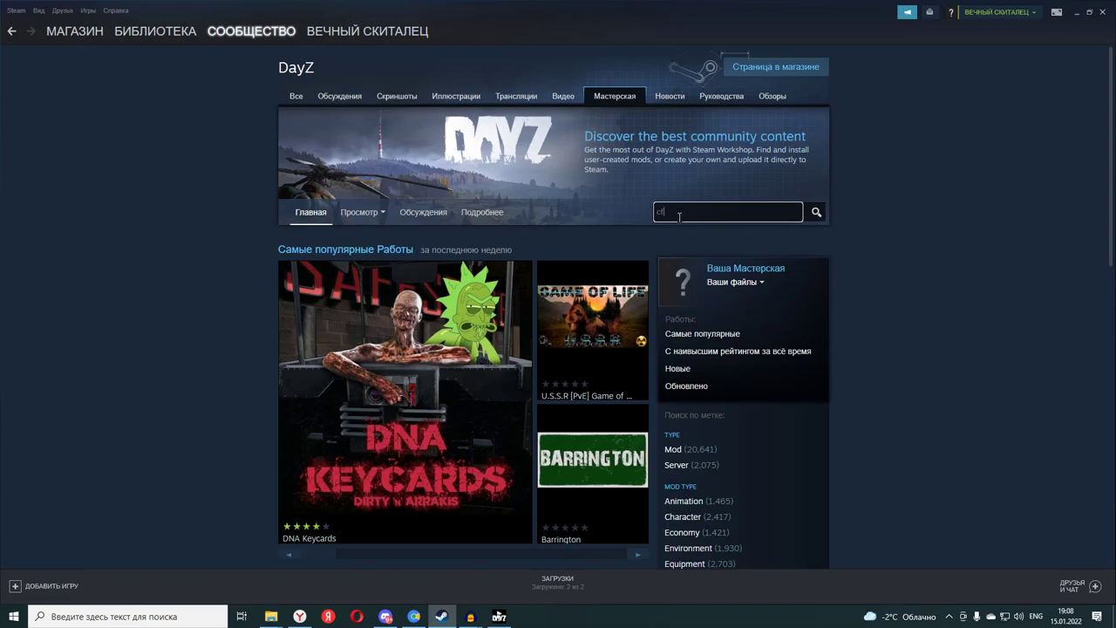
pyautogui.click(816, 212)
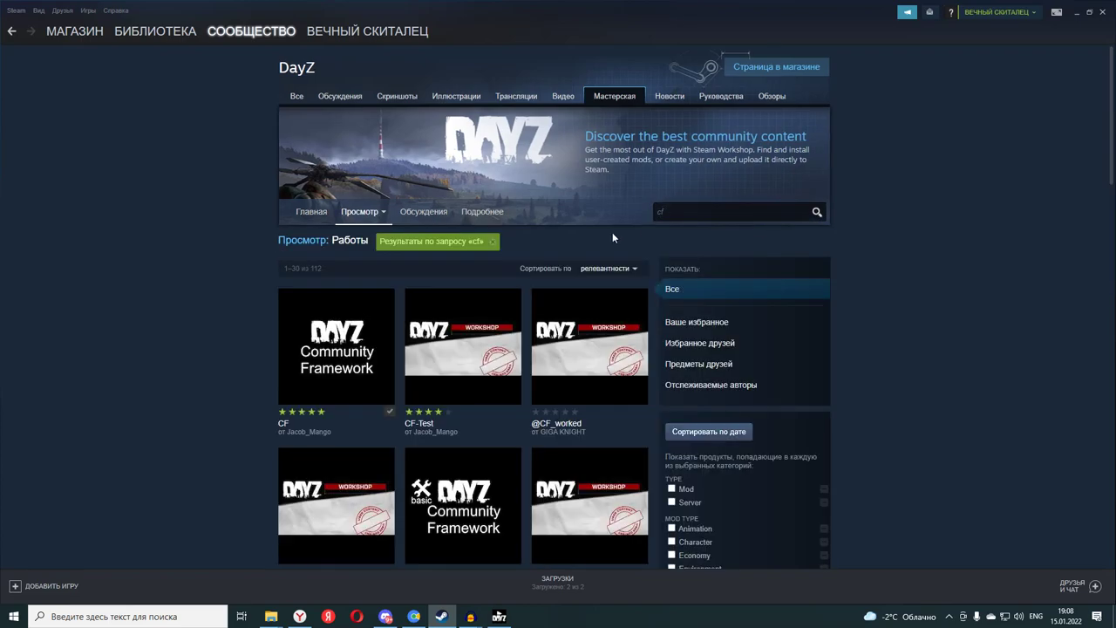
pyautogui.click(384, 362)
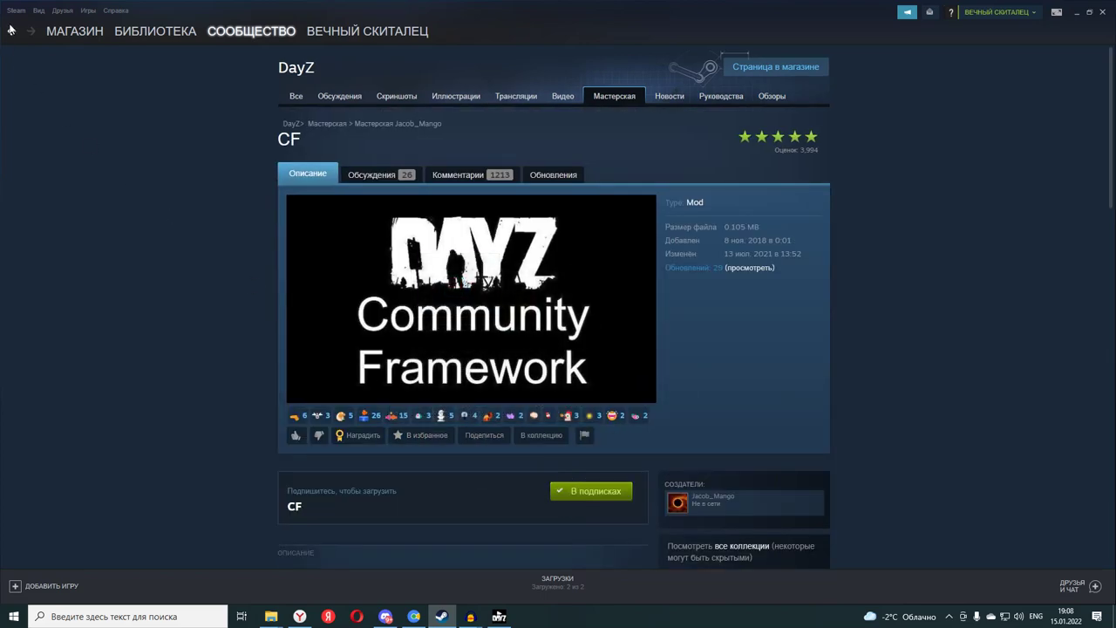
# - Return to the Workshop results and search for "vanillaplus"
pyautogui.click(12, 31)
pyautogui.click(708, 213)
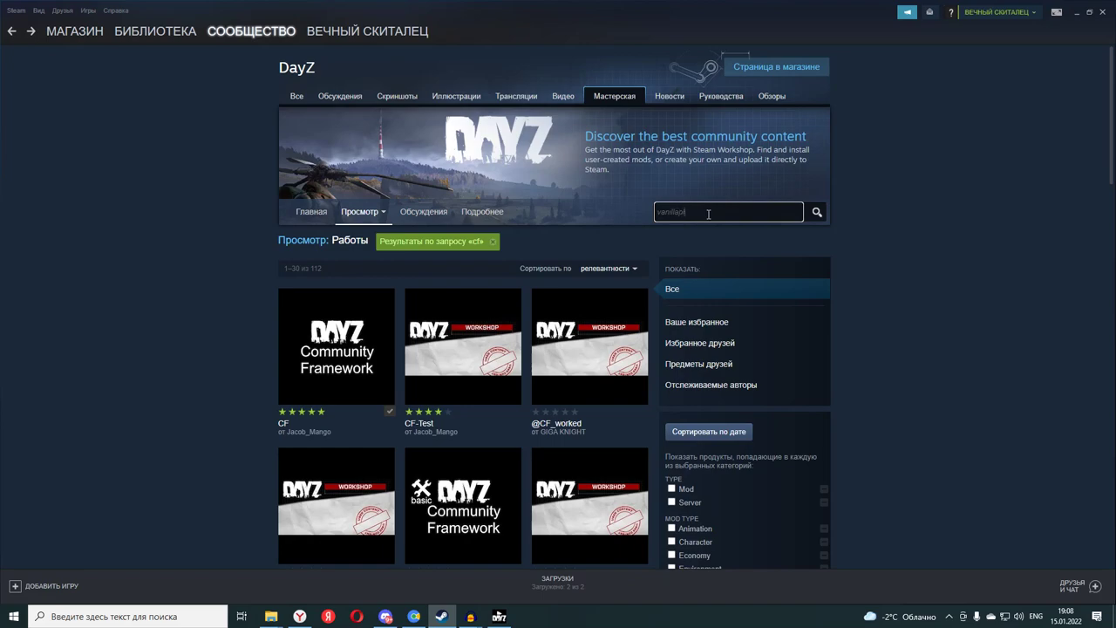
pyautogui.press('Return')
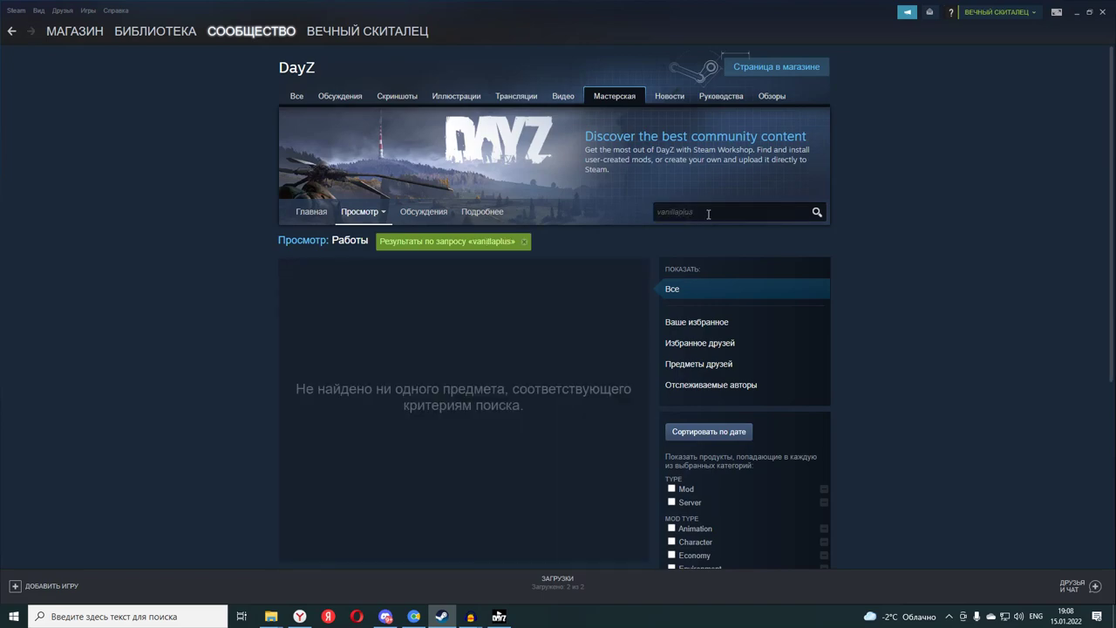
# - Search the DayZ Workshop for "vanilla", look through the results for the map mod, and clear the search filter
pyautogui.click(682, 218)
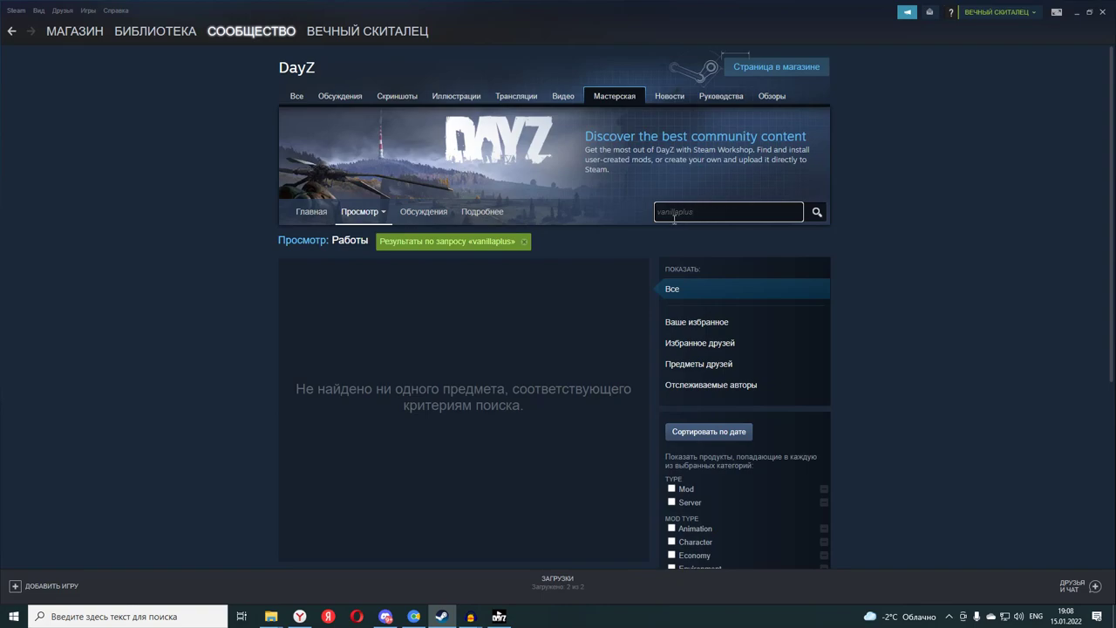
pyautogui.click(702, 216)
pyautogui.press('Return')
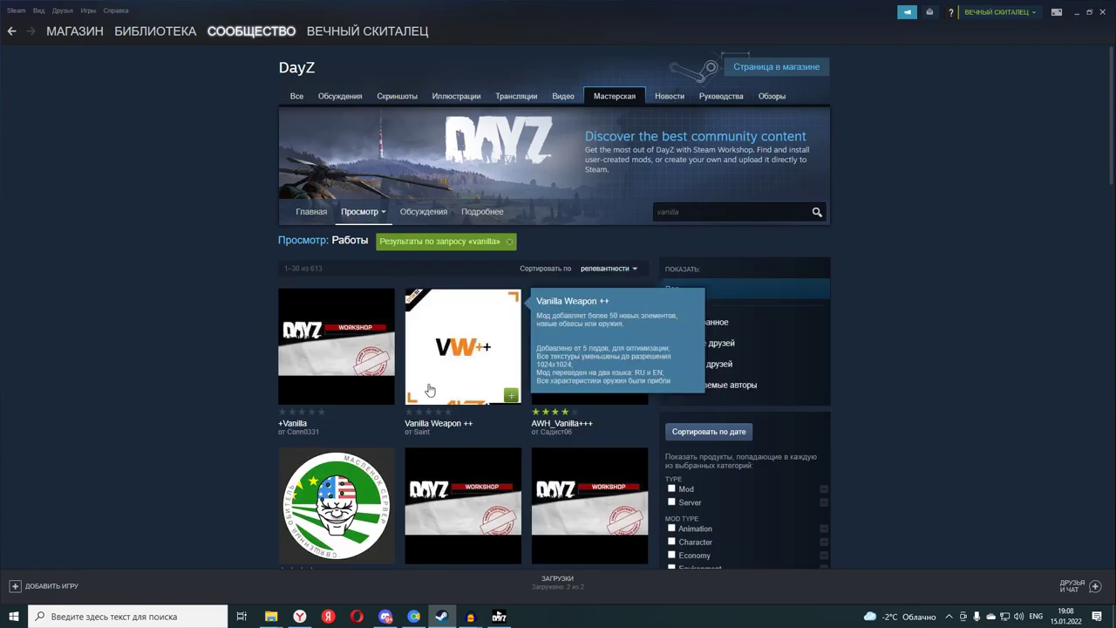
pyautogui.scroll(-3, 429, 390)
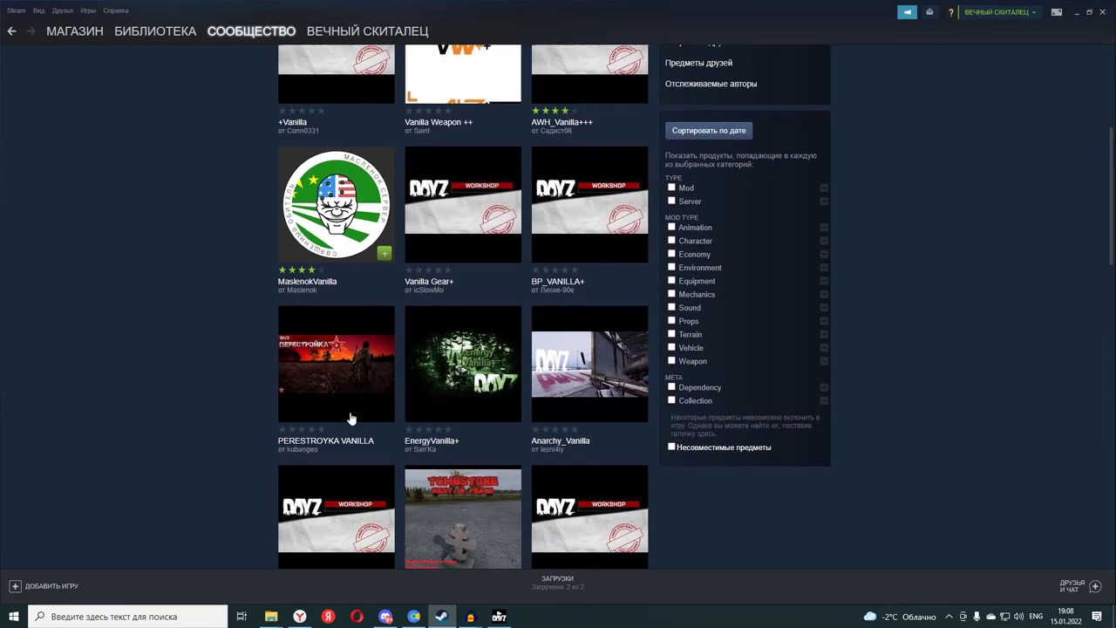
pyautogui.scroll(-4, 351, 418)
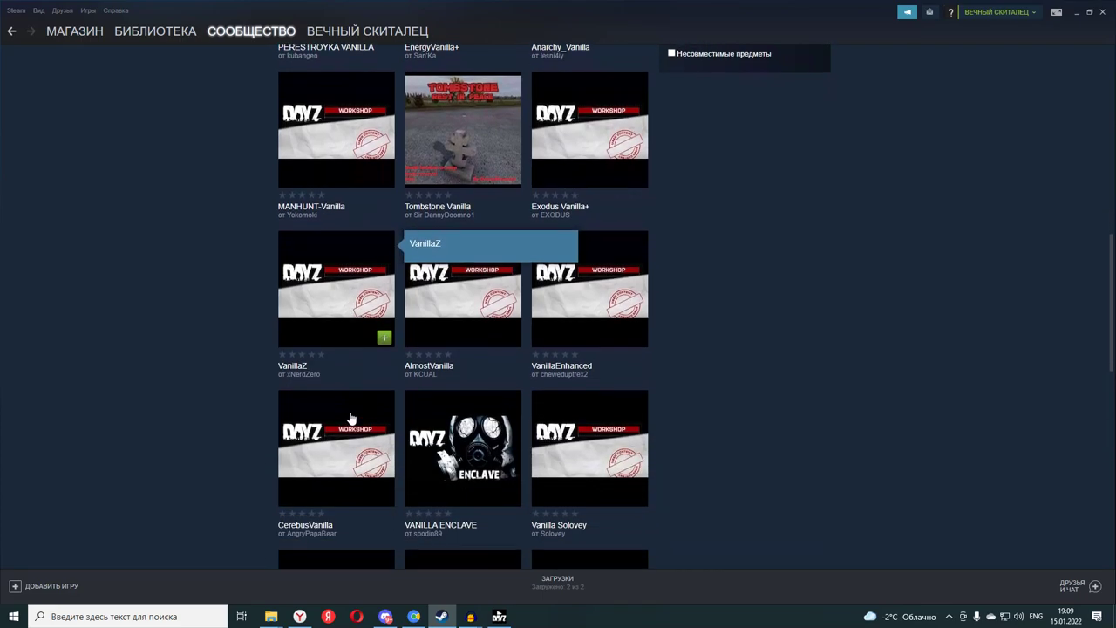
pyautogui.scroll(-3, 643, 332)
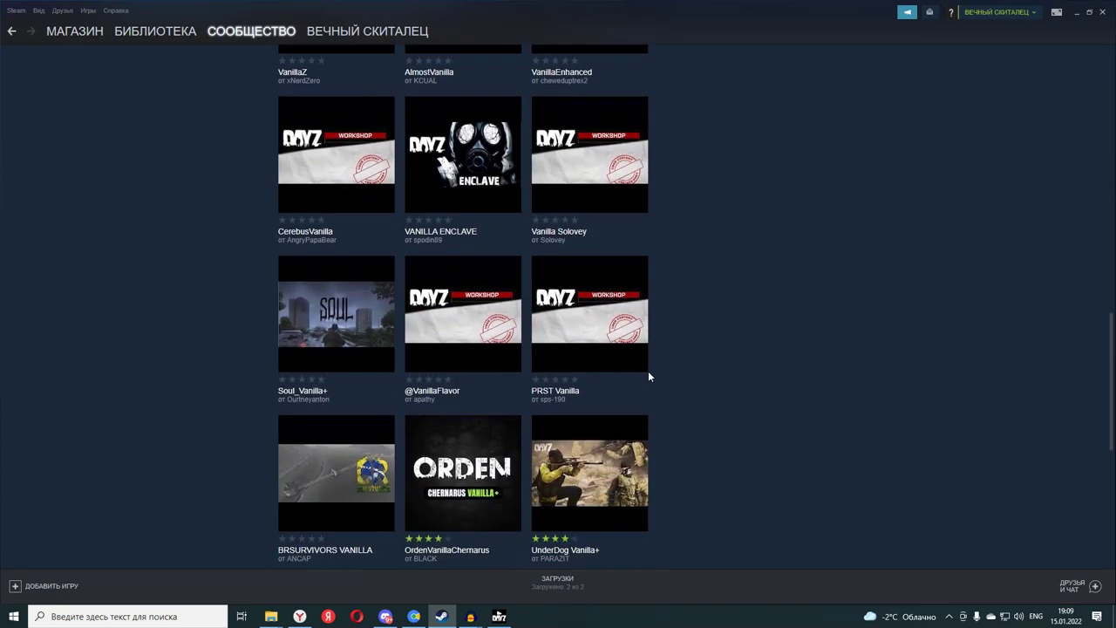
pyautogui.scroll(-3, 648, 374)
pyautogui.scroll(12, 680, 331)
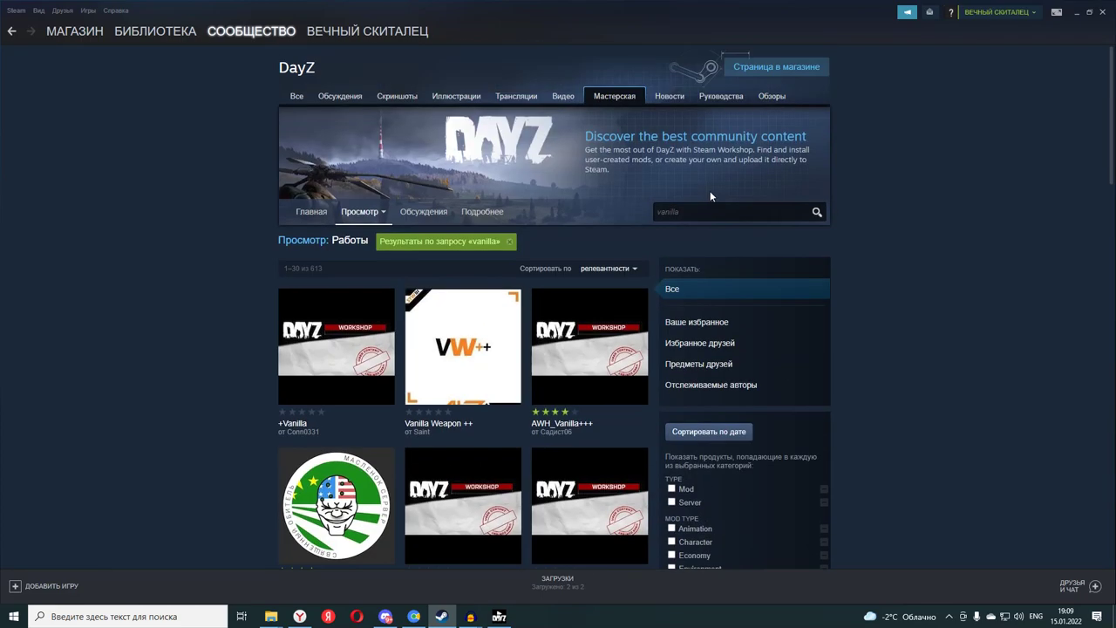
pyautogui.click(697, 214)
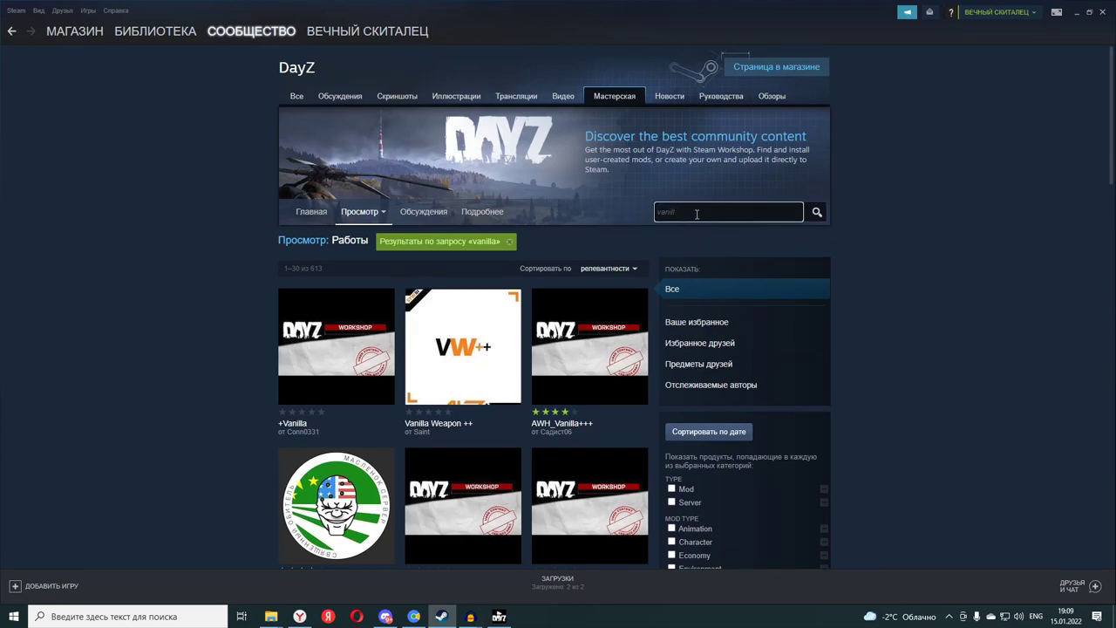
pyautogui.click(509, 242)
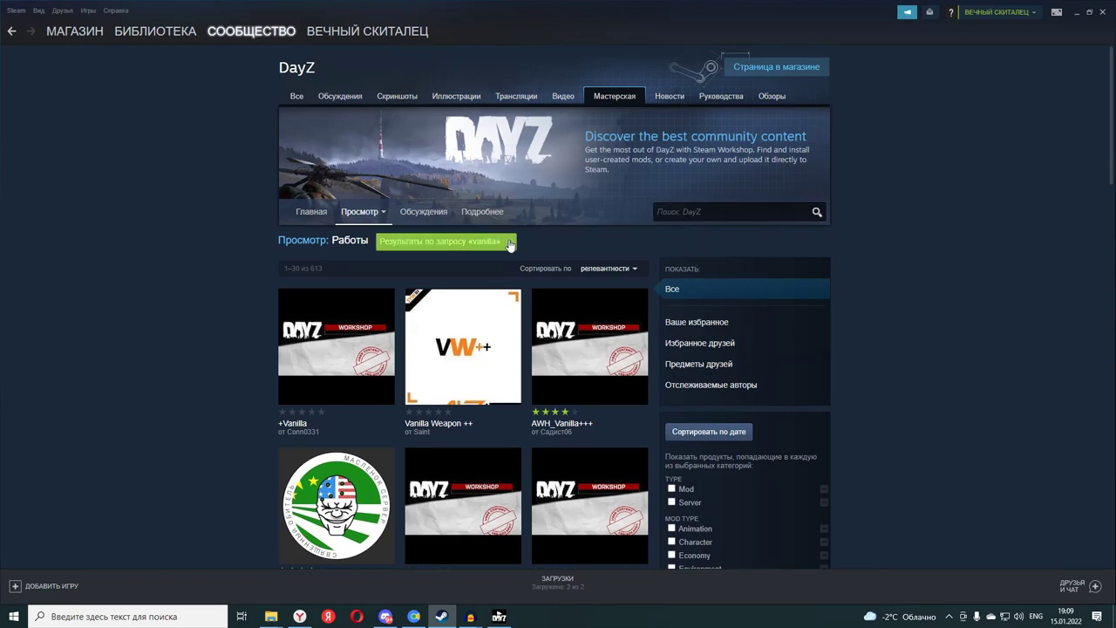
# - Look through the subscribed DayZ Workshop mods up to the third page and open the VanillaPlusPlusMap page
pyautogui.moveTo(373, 213)
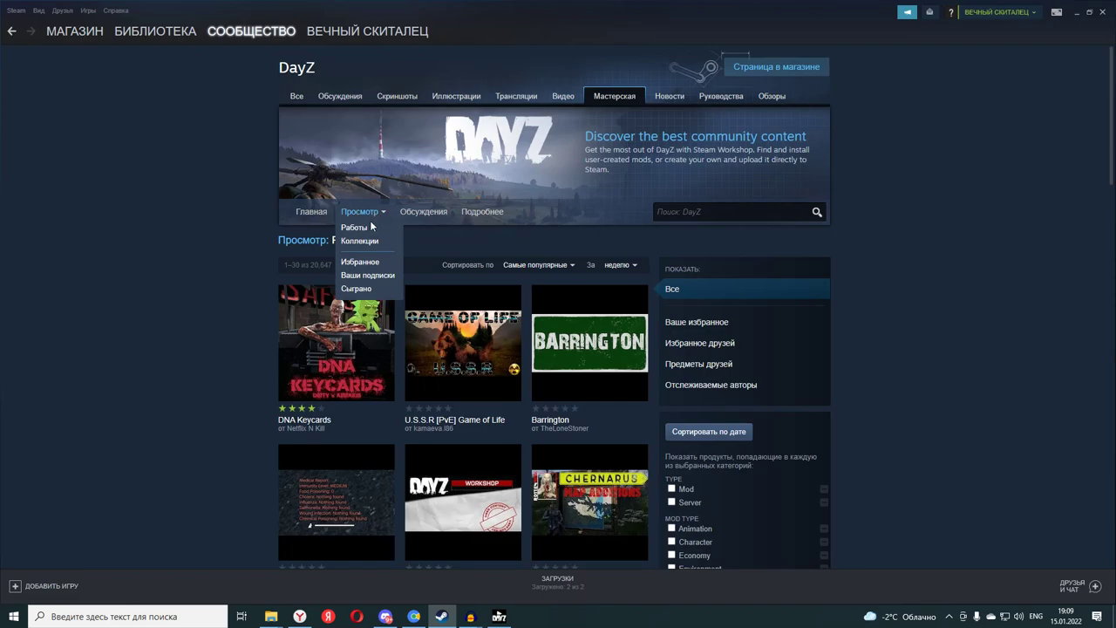
pyautogui.click(367, 275)
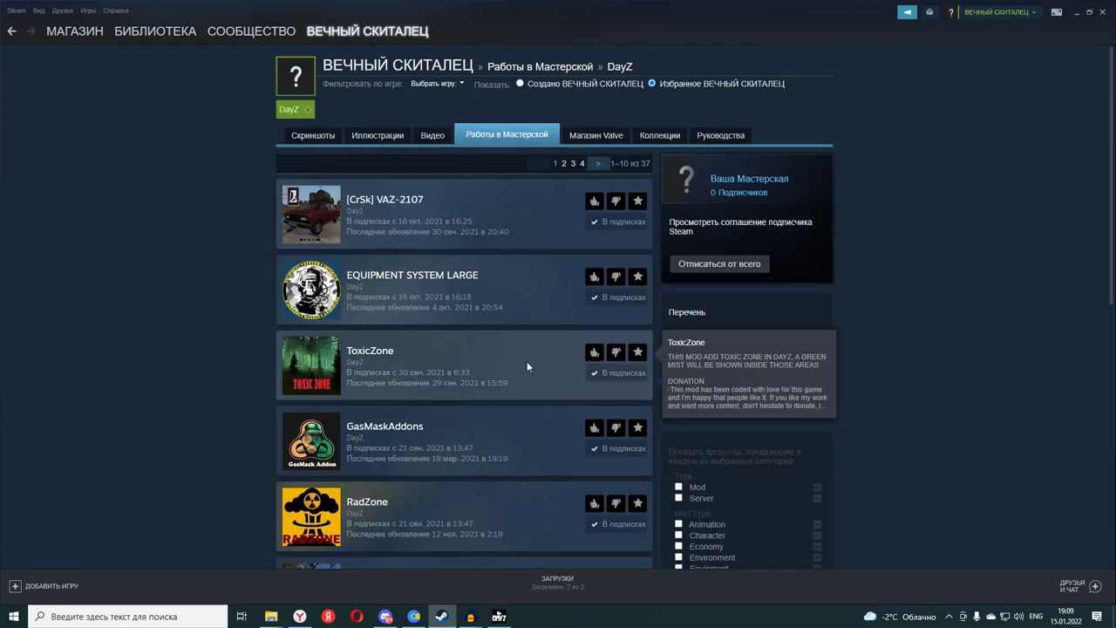
pyautogui.scroll(-3, 459, 305)
pyautogui.scroll(-5, 459, 306)
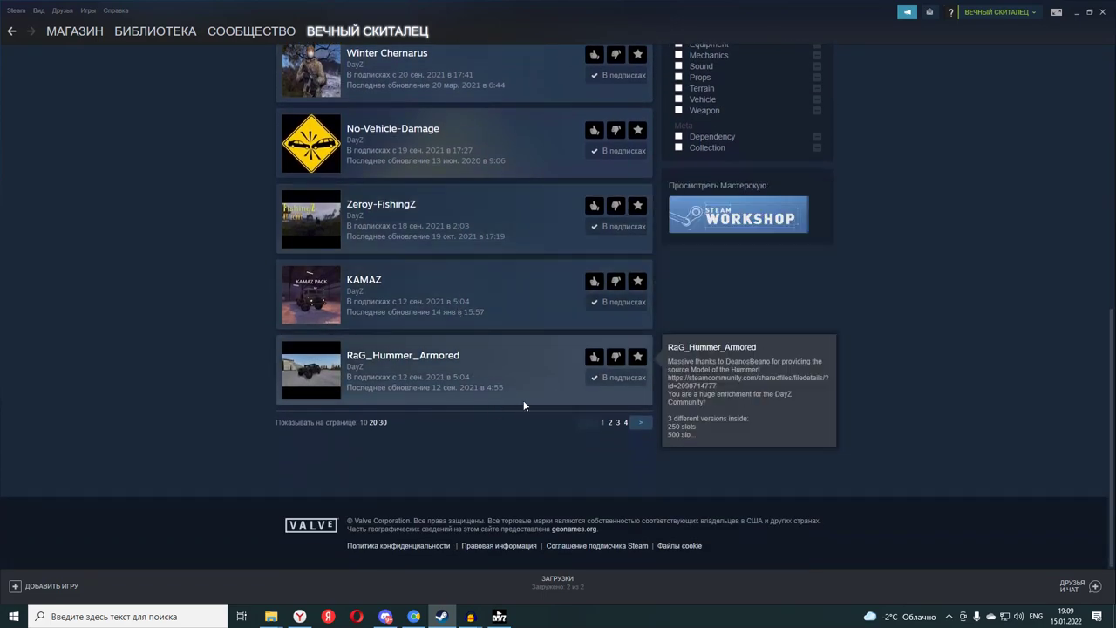
pyautogui.click(610, 422)
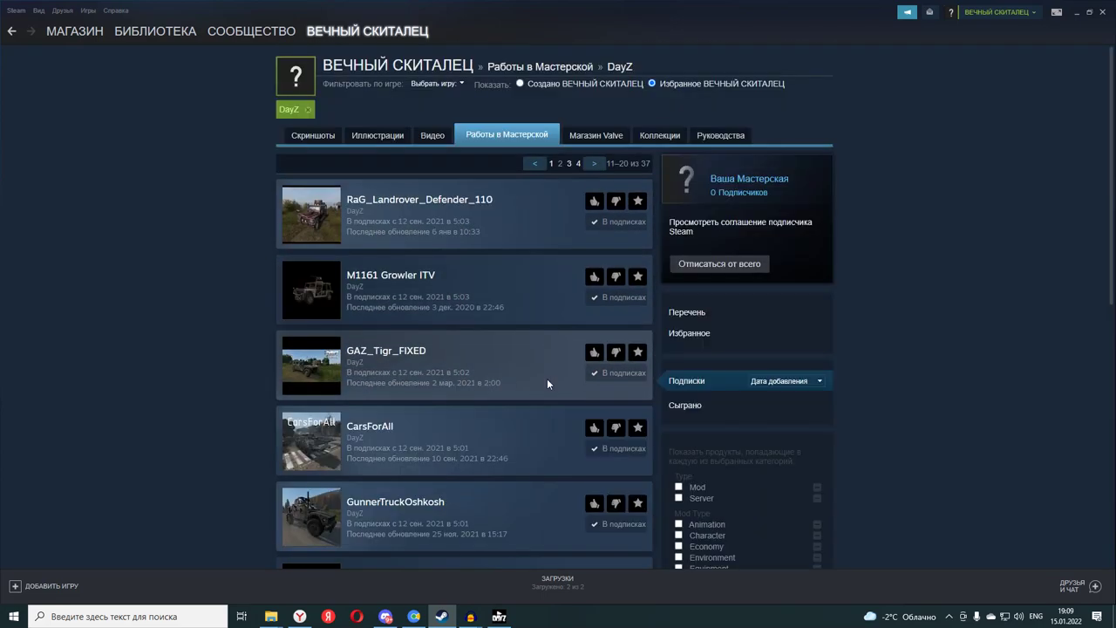
pyautogui.scroll(-10, 513, 366)
pyautogui.scroll(-1, 512, 374)
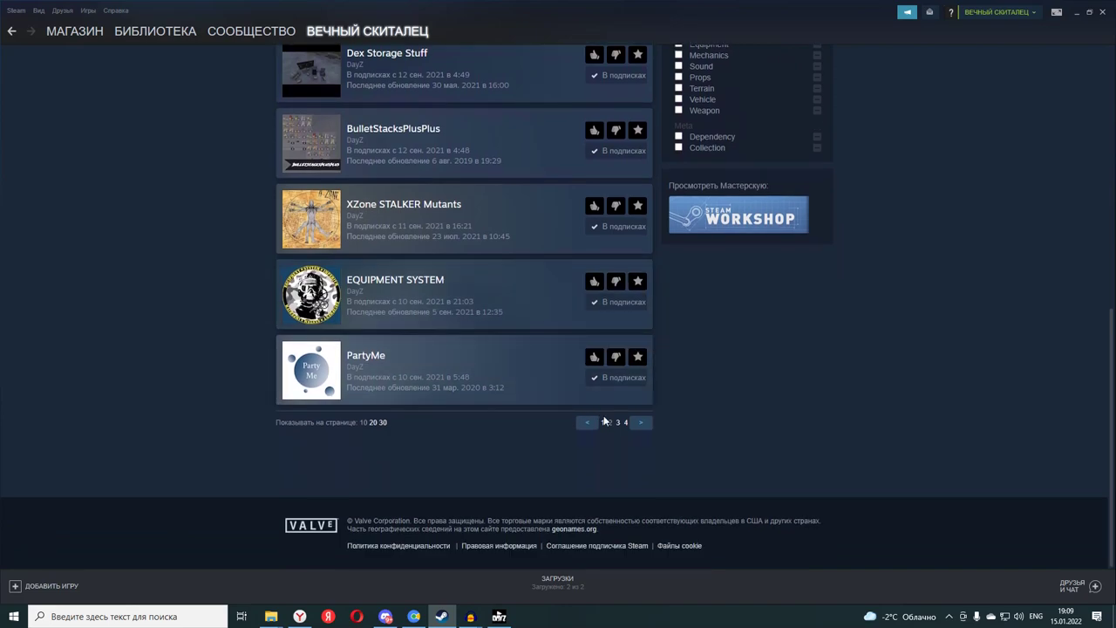
pyautogui.click(619, 423)
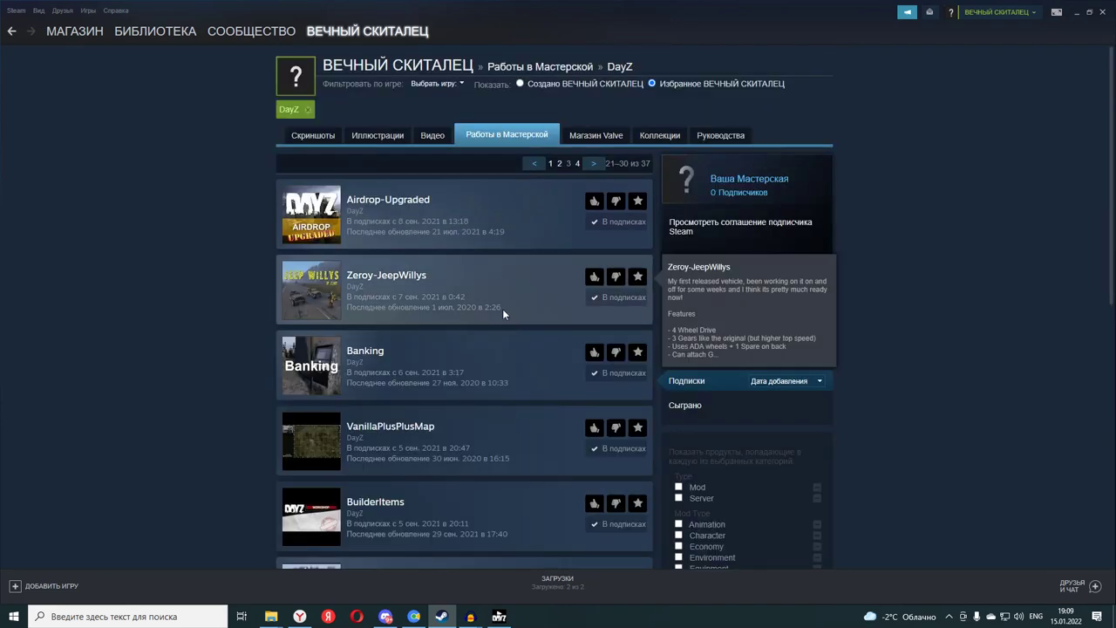
pyautogui.scroll(-3, 492, 292)
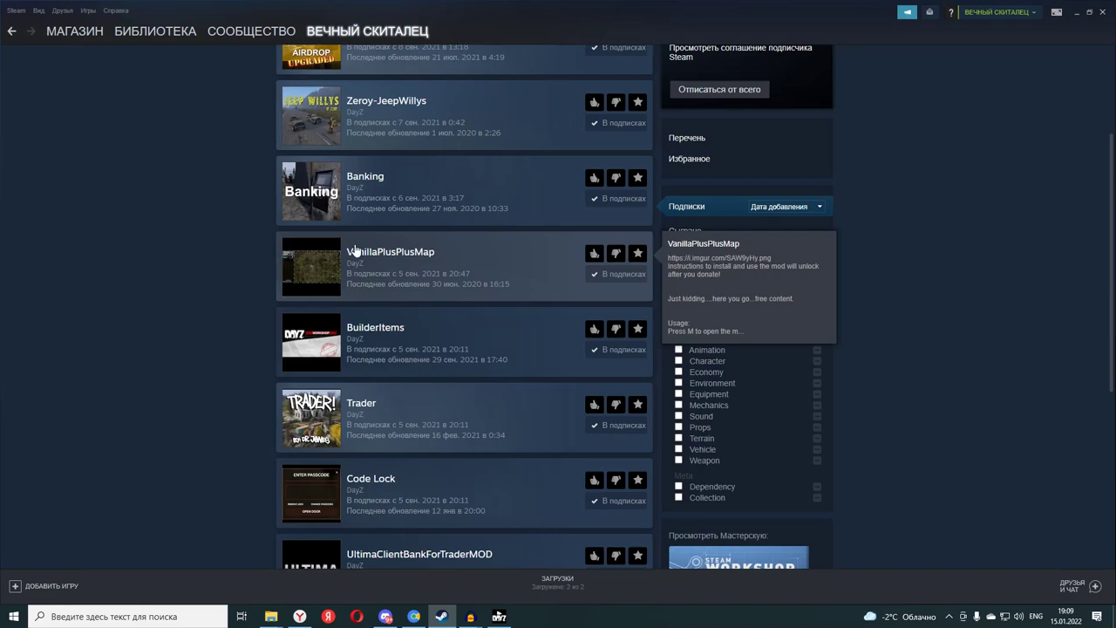
pyautogui.click(318, 264)
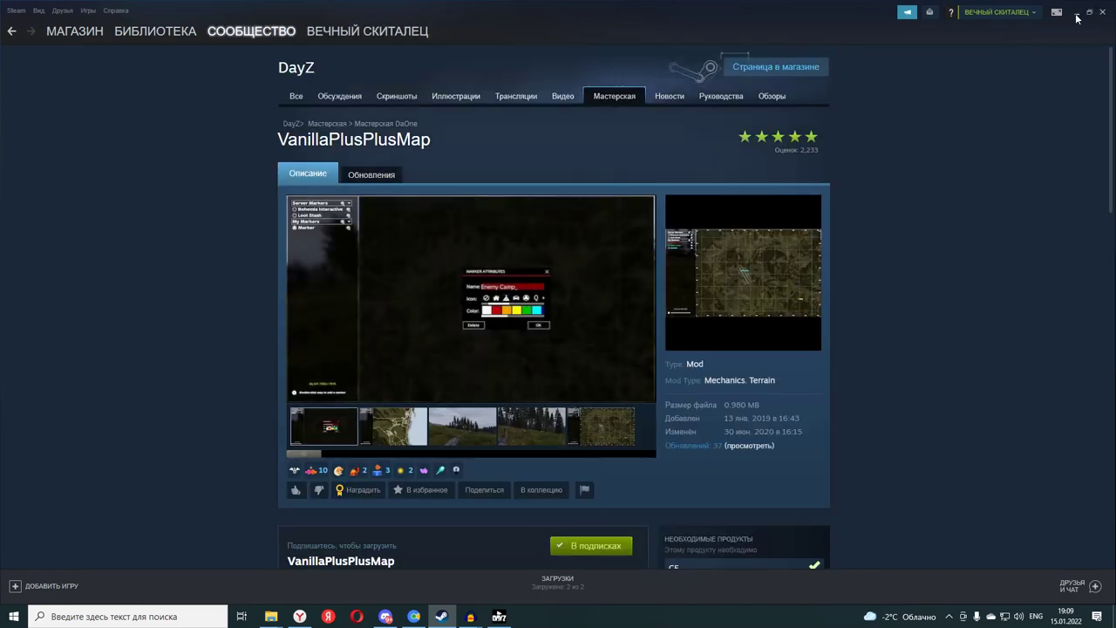
# - Open the local files folder of the DayZ game from the Steam library and minimize Steam
pyautogui.click(169, 33)
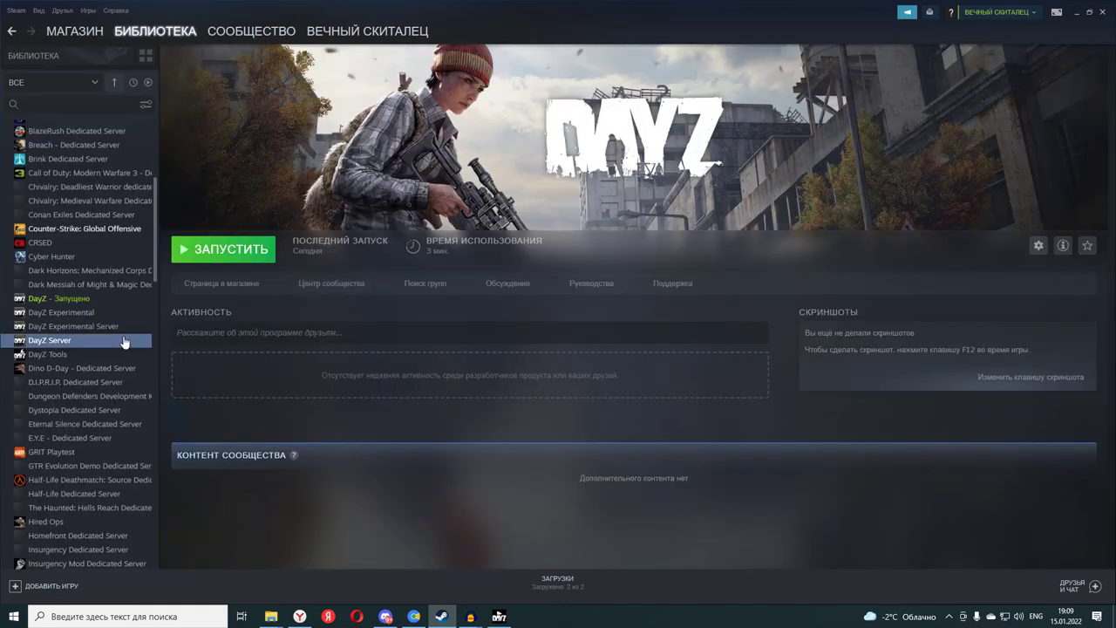
pyautogui.rightClick(66, 303)
pyautogui.moveTo(125, 359)
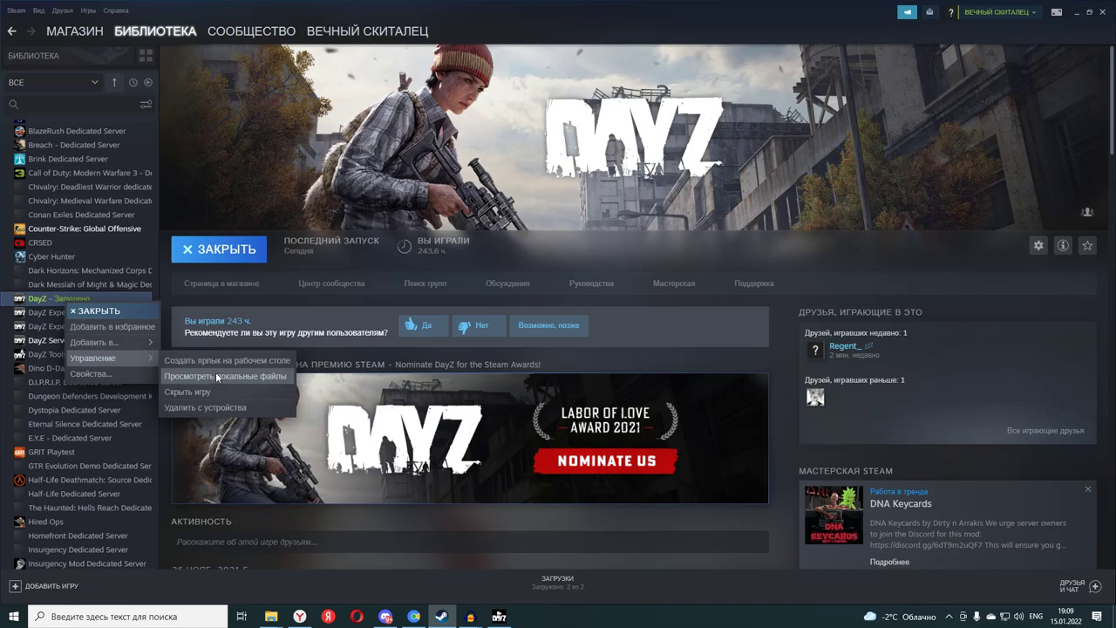
pyautogui.click(1075, 13)
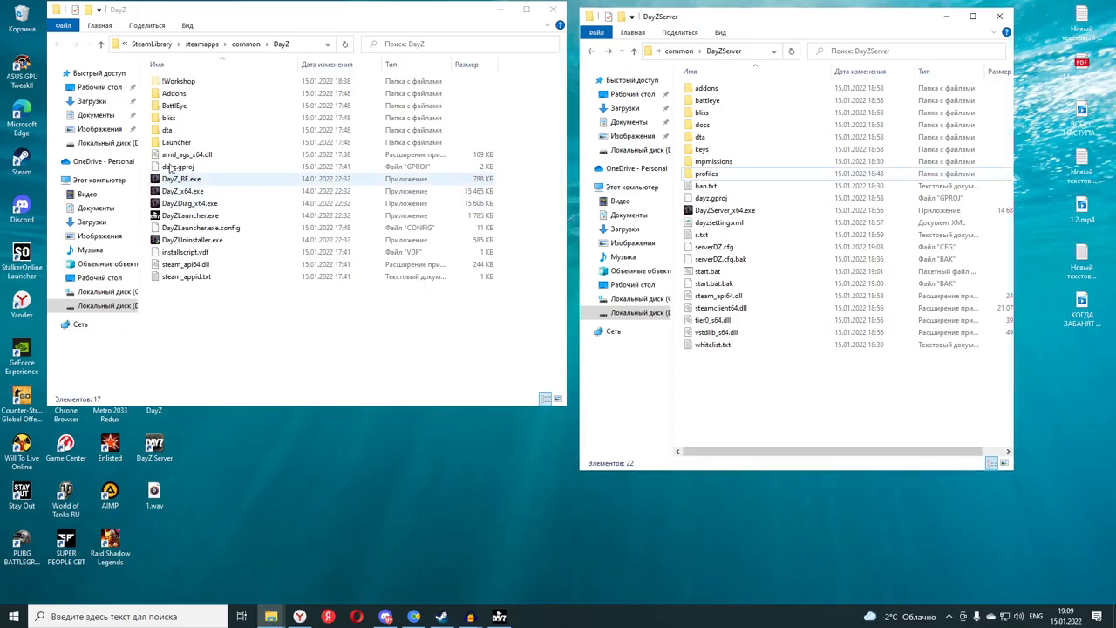
# - Open the !Workshop folder inside the DayZ game folder under steamapps\common
pyautogui.click(237, 48)
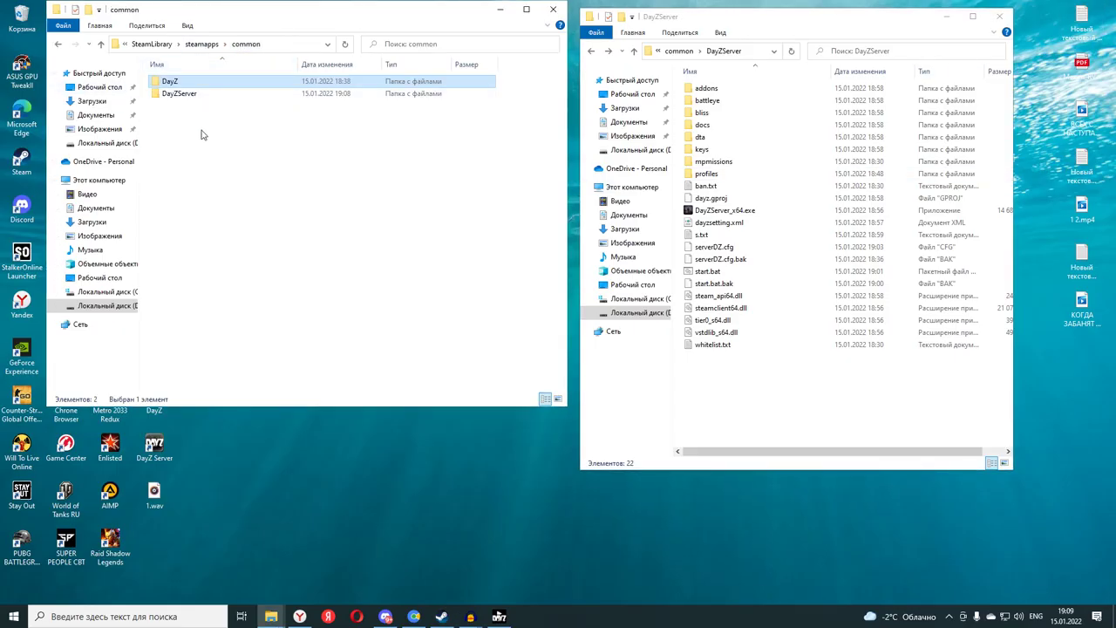
pyautogui.doubleClick(184, 83)
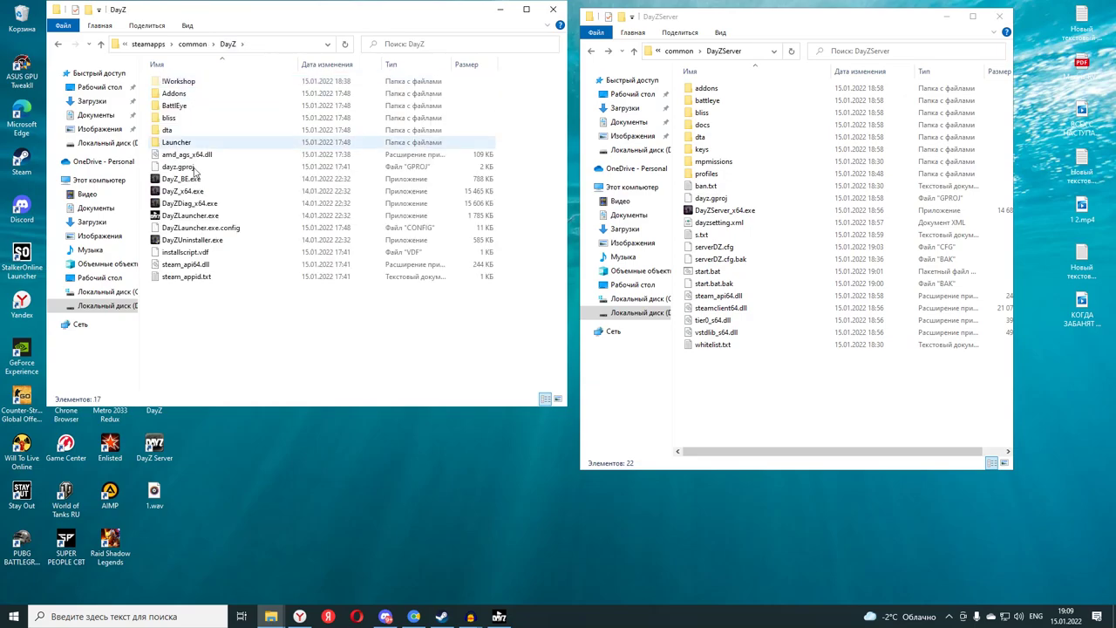
pyautogui.click(193, 83)
pyautogui.doubleClick(194, 84)
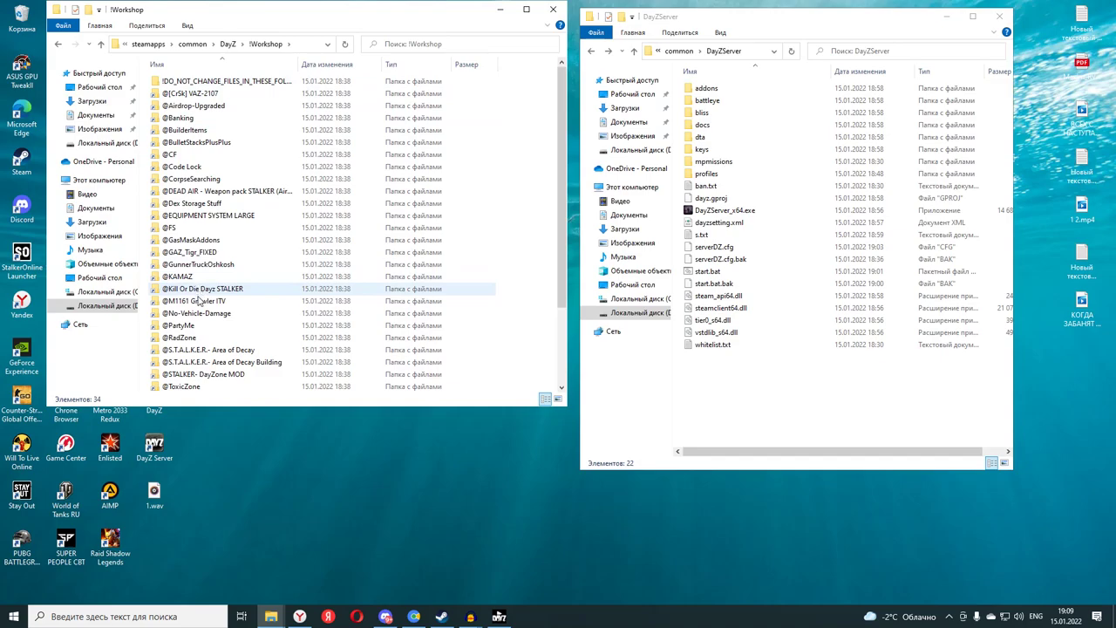
pyautogui.click(176, 155)
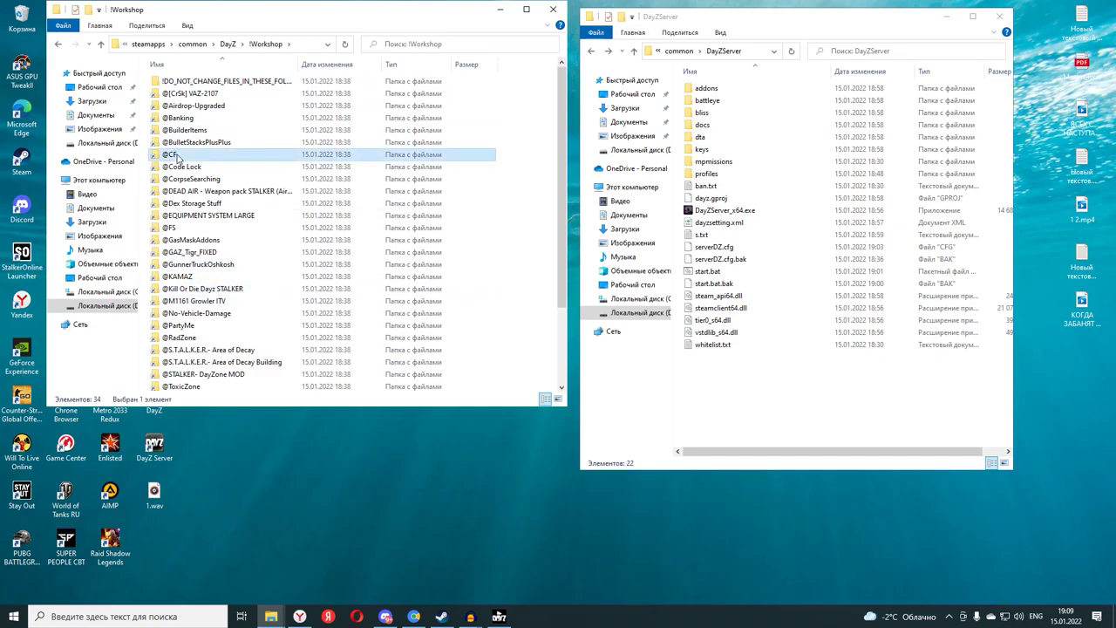
pyautogui.rightClick(177, 157)
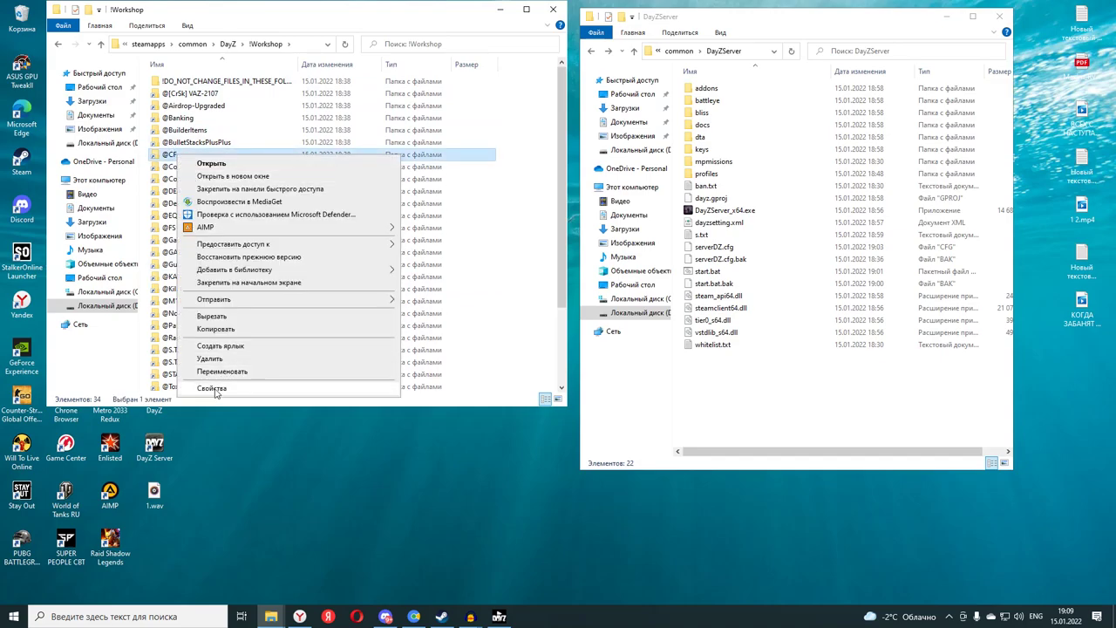
pyautogui.click(221, 333)
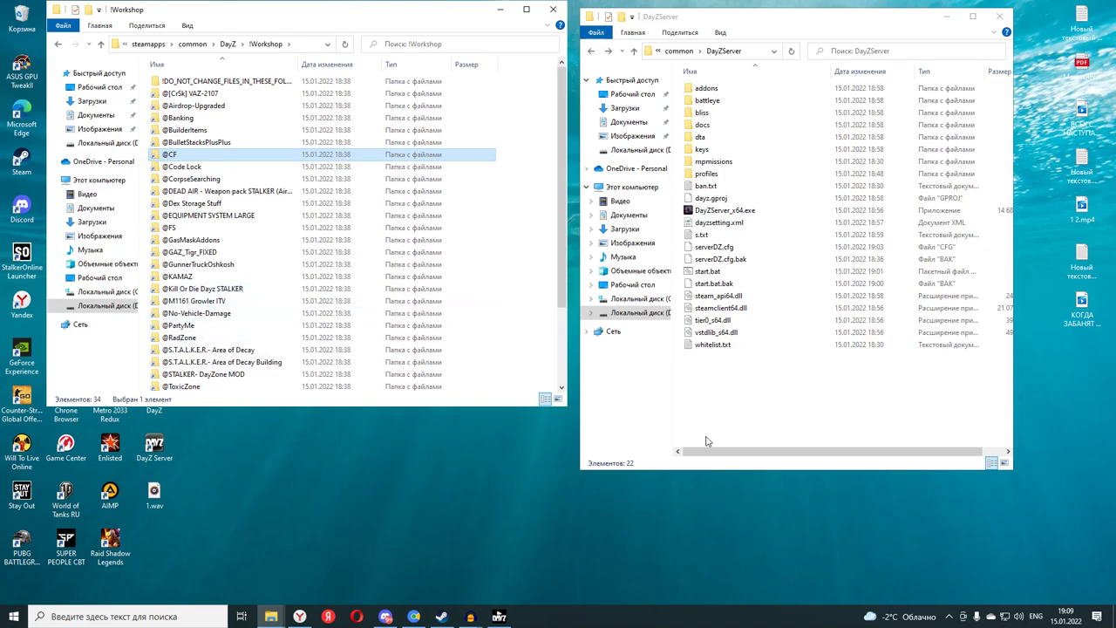
pyautogui.click(759, 403)
pyautogui.rightClick(748, 389)
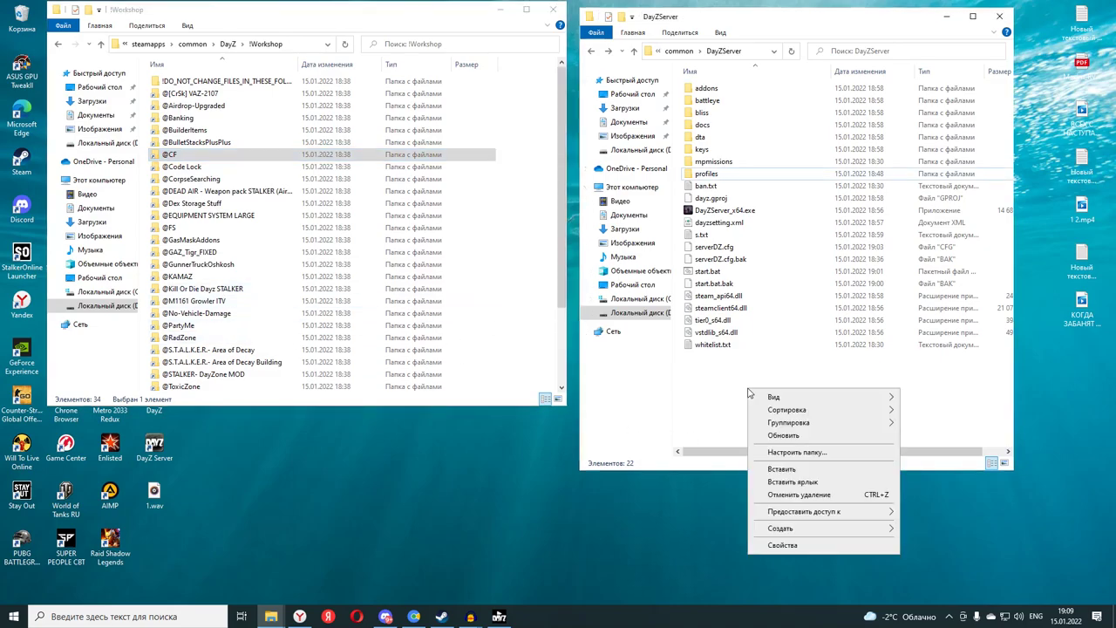
pyautogui.click(780, 471)
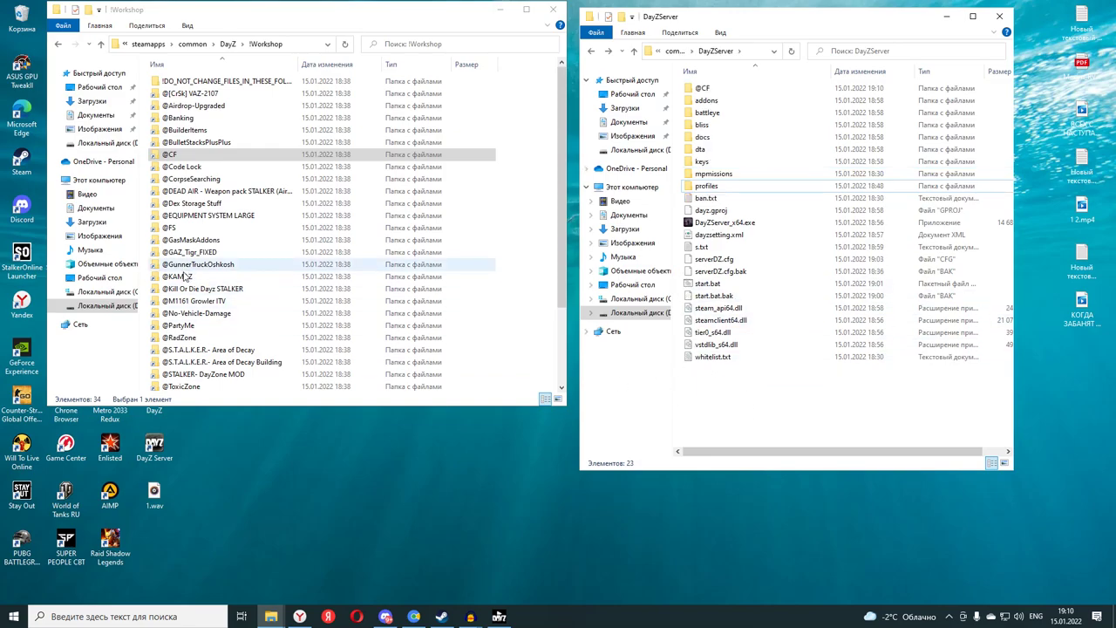
pyautogui.scroll(-3, 192, 279)
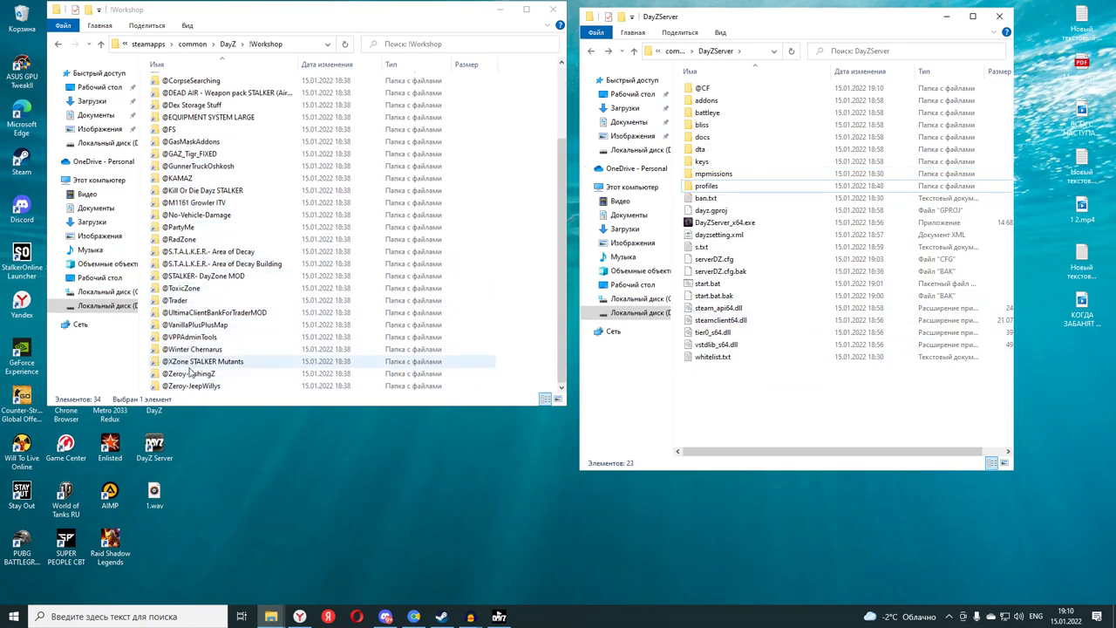
pyautogui.click(188, 325)
pyautogui.rightClick(188, 328)
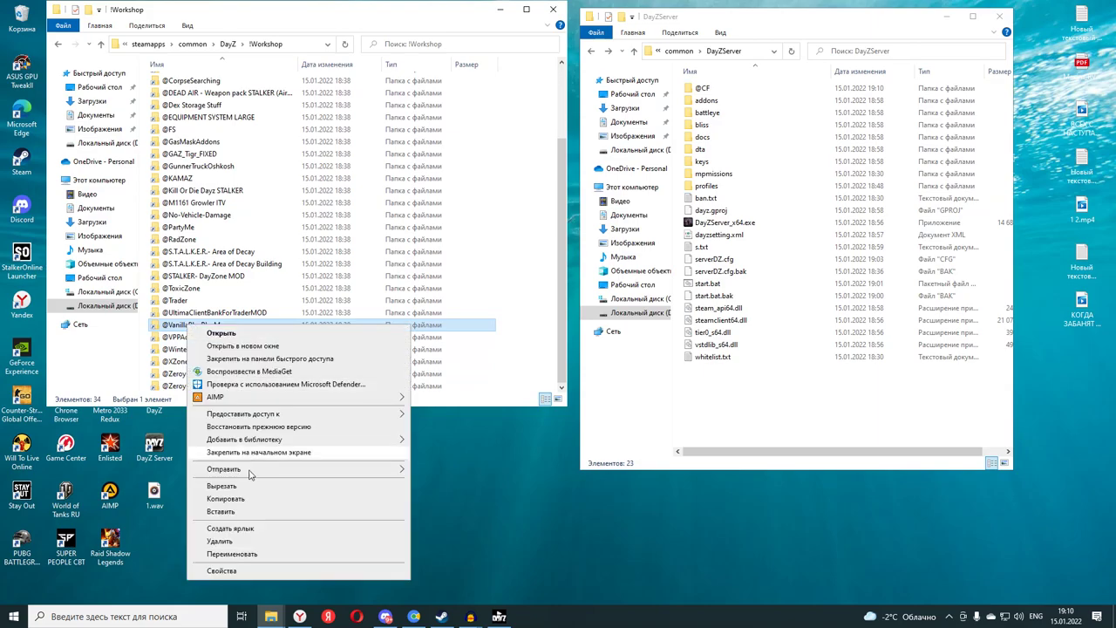
pyautogui.rightClick(715, 408)
pyautogui.click(747, 486)
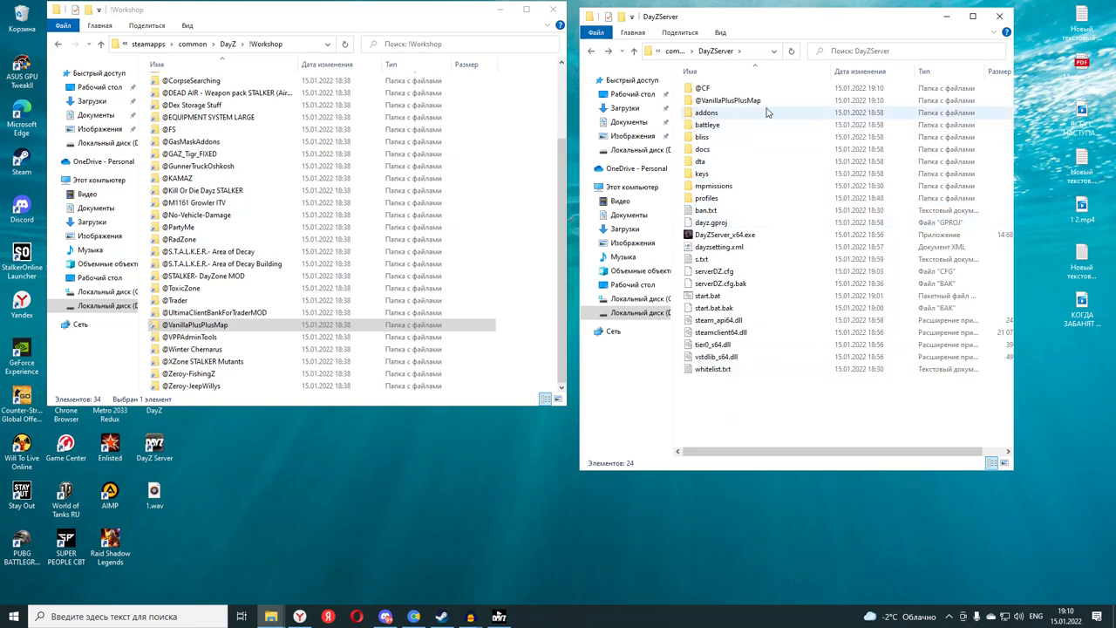
pyautogui.doubleClick(725, 90)
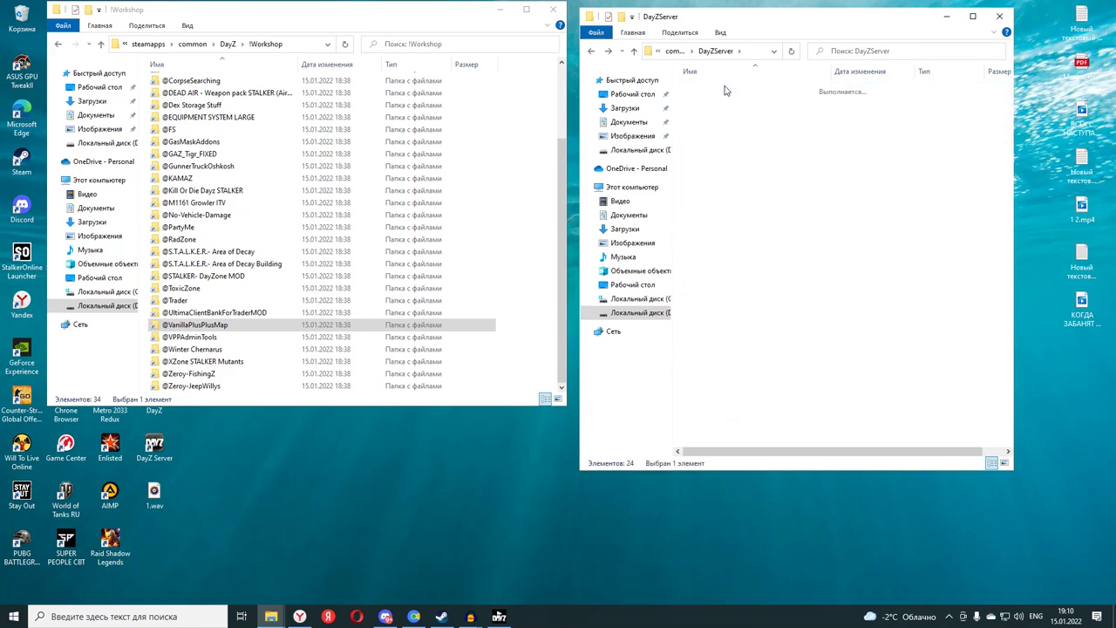
pyautogui.click(708, 102)
pyautogui.doubleClick(706, 101)
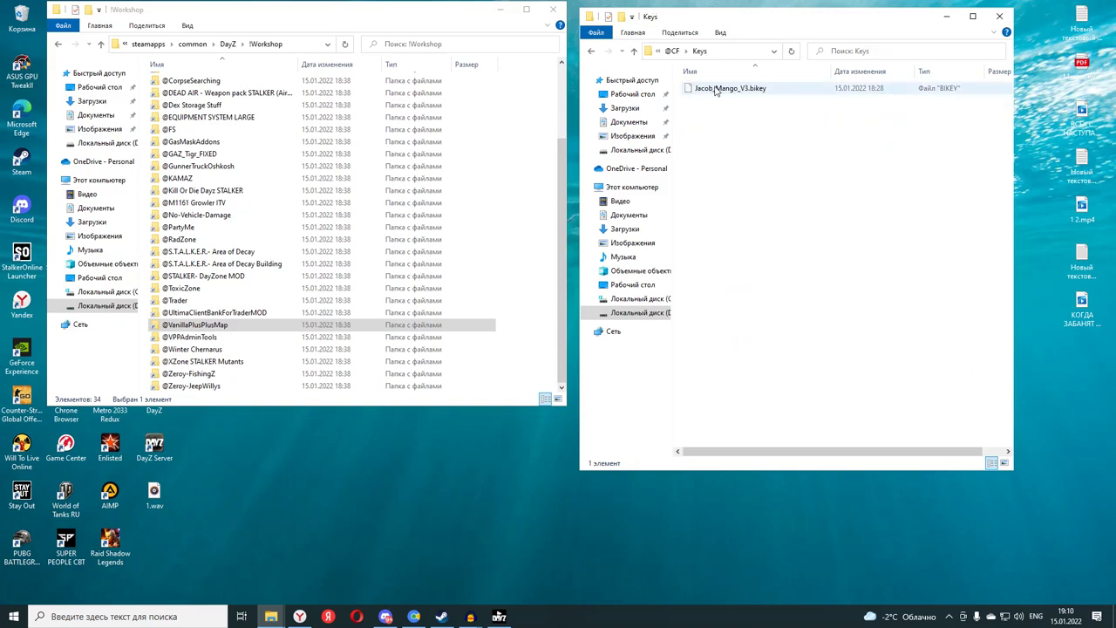
pyautogui.rightClick(726, 90)
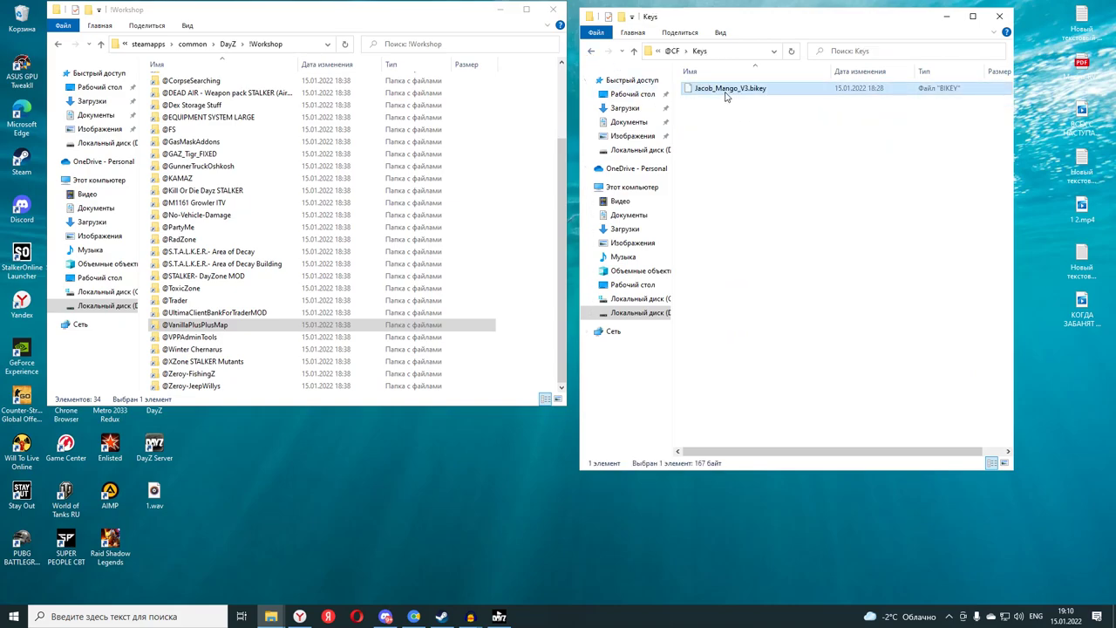
pyautogui.click(760, 212)
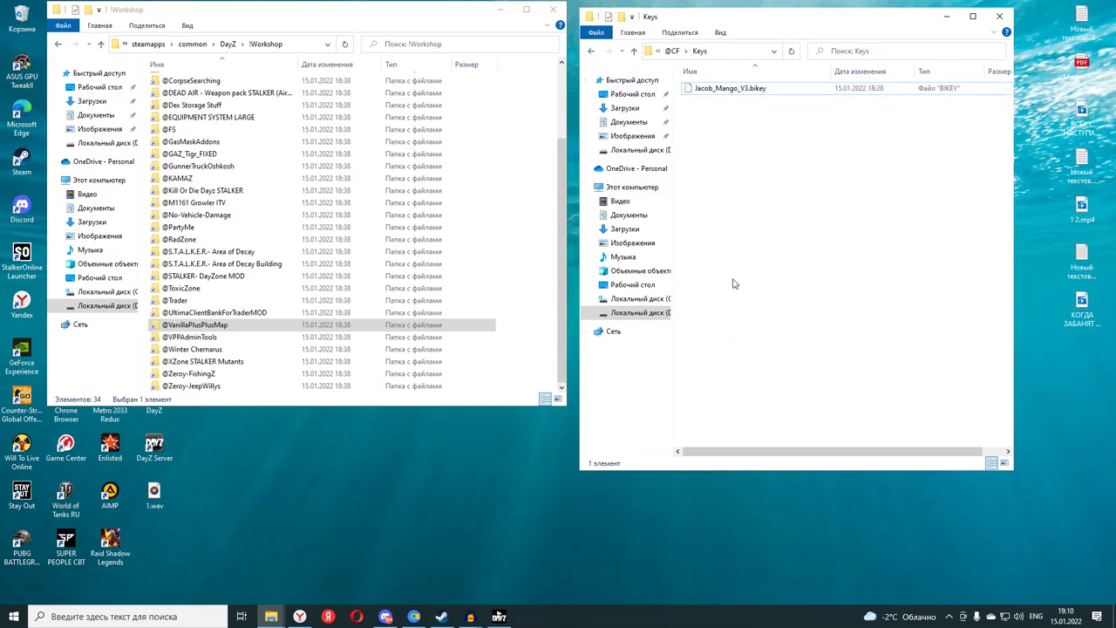
pyautogui.click(591, 51)
pyautogui.click(591, 51)
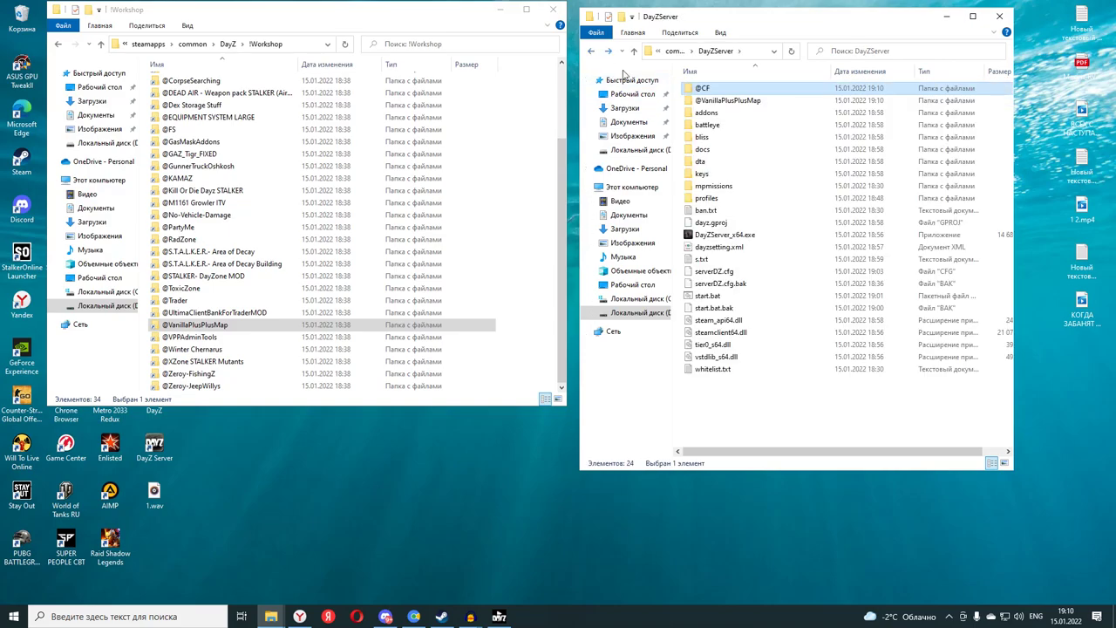
pyautogui.doubleClick(706, 174)
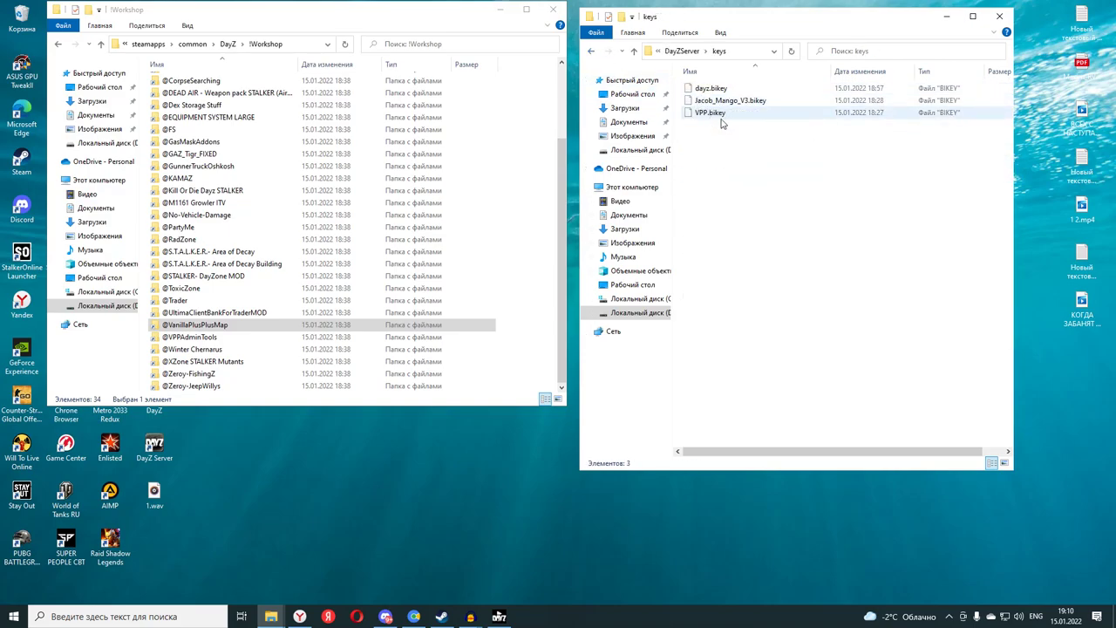
pyautogui.click(591, 51)
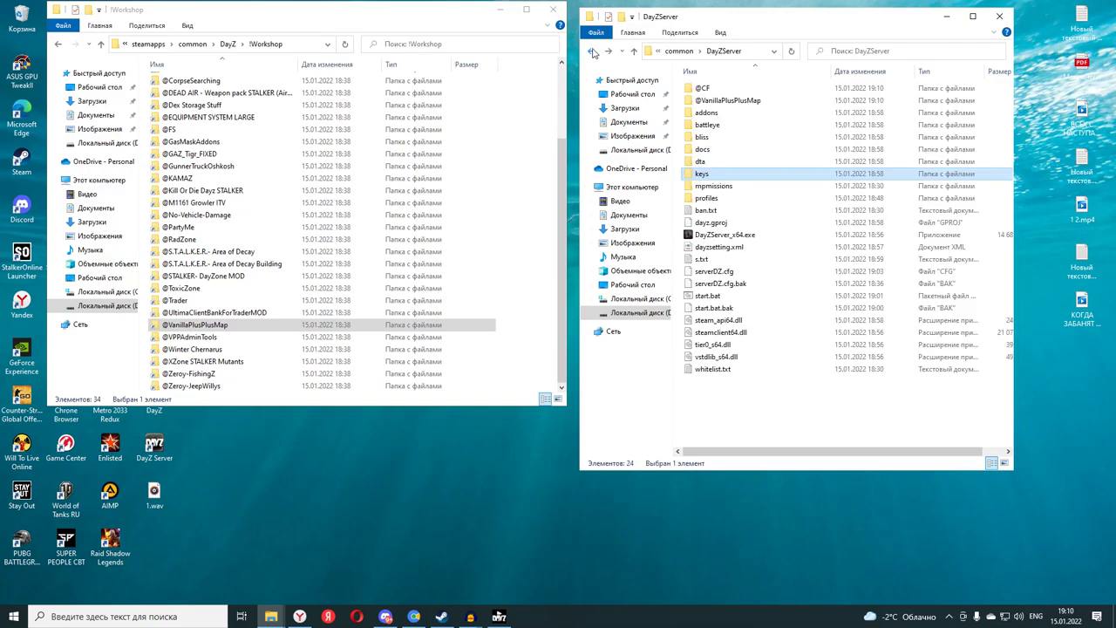
pyautogui.click(591, 51)
pyautogui.doubleClick(724, 101)
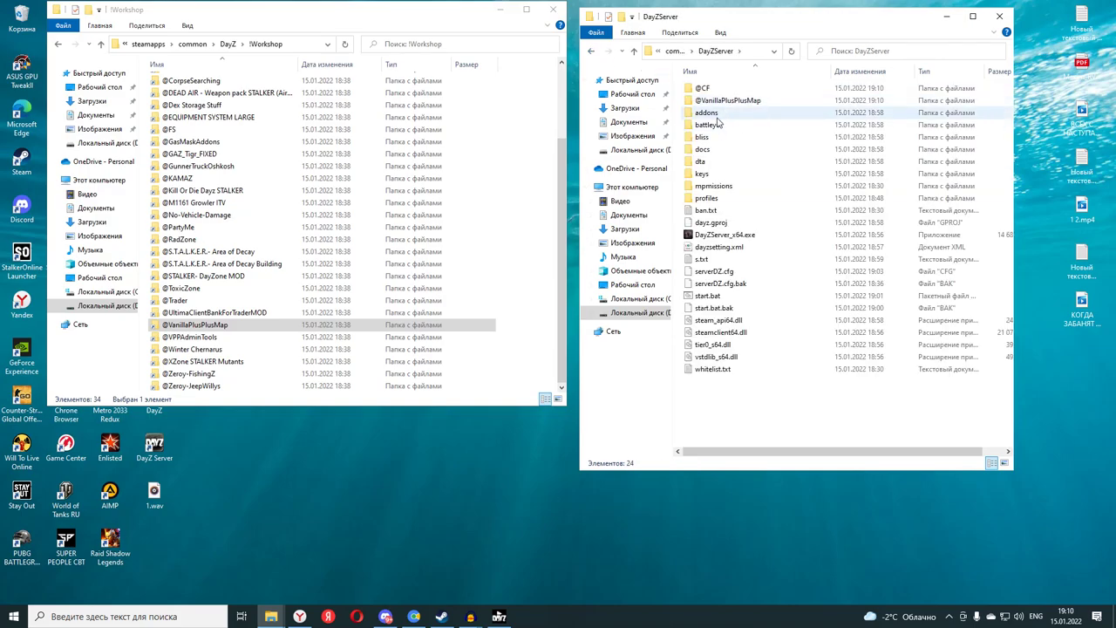
pyautogui.doubleClick(720, 101)
pyautogui.doubleClick(704, 101)
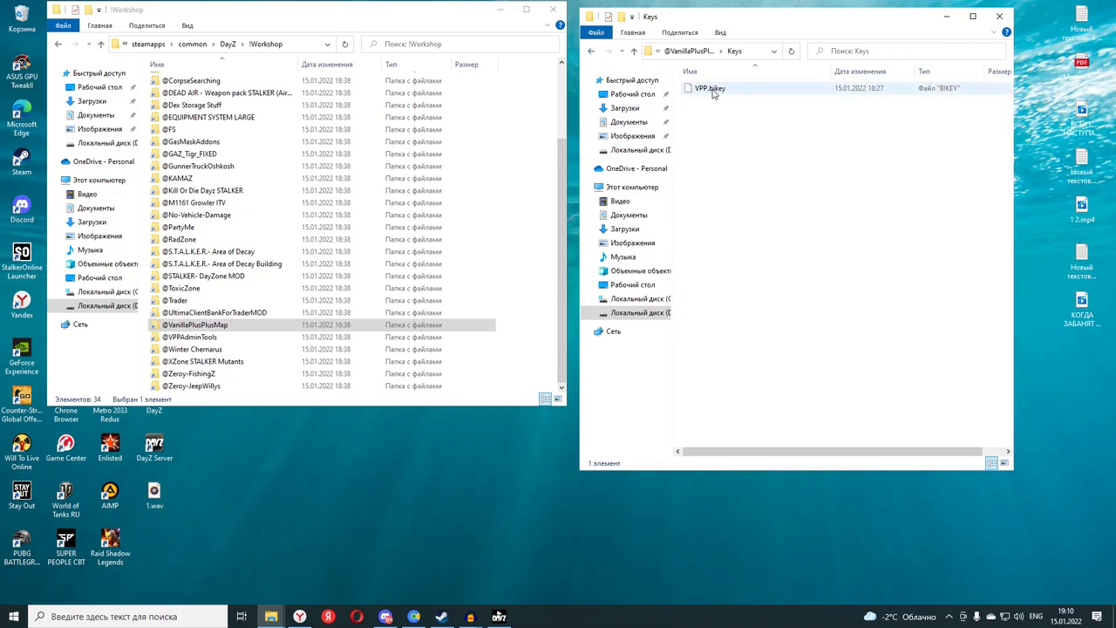
pyautogui.click(592, 52)
pyautogui.click(591, 53)
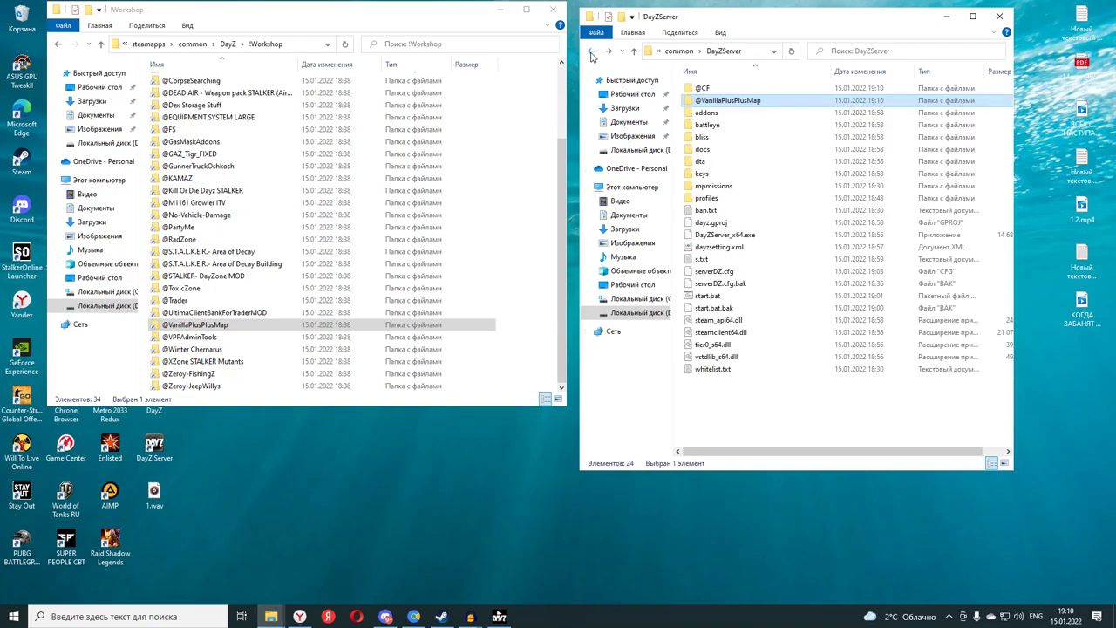
pyautogui.doubleClick(702, 173)
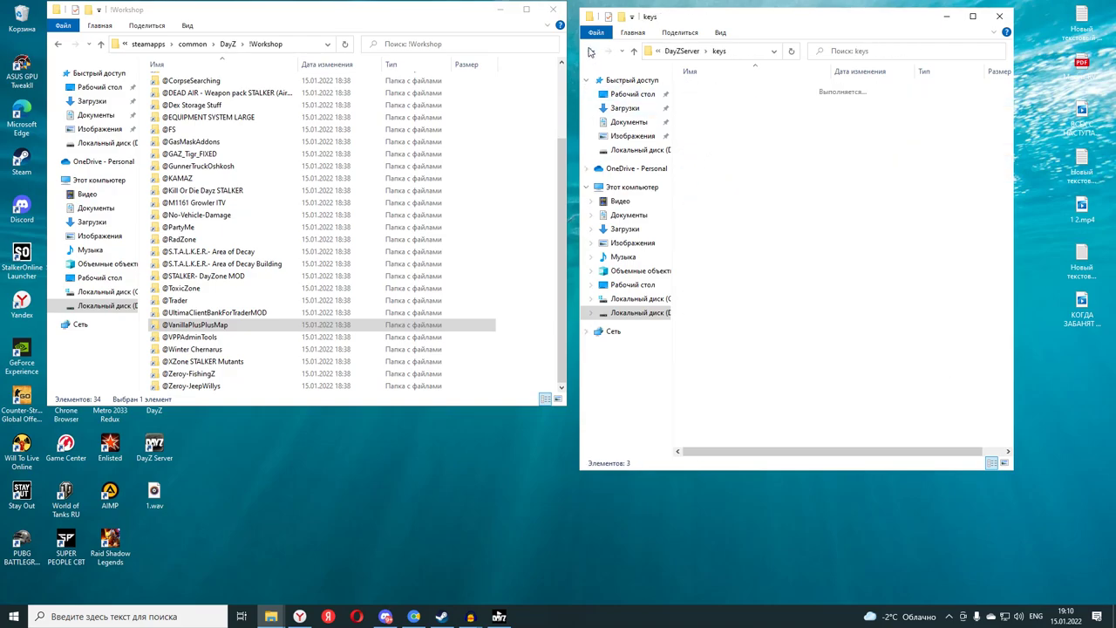
pyautogui.click(591, 51)
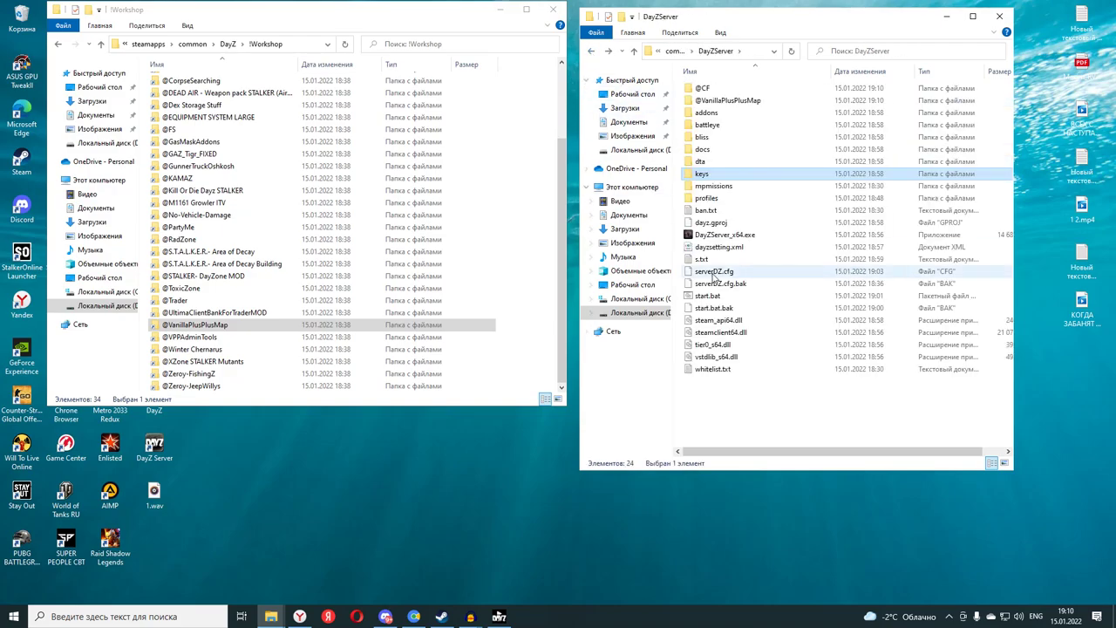
# - Open start.bat from the DayZServer folder for editing in Notepad++
pyautogui.rightClick(708, 88)
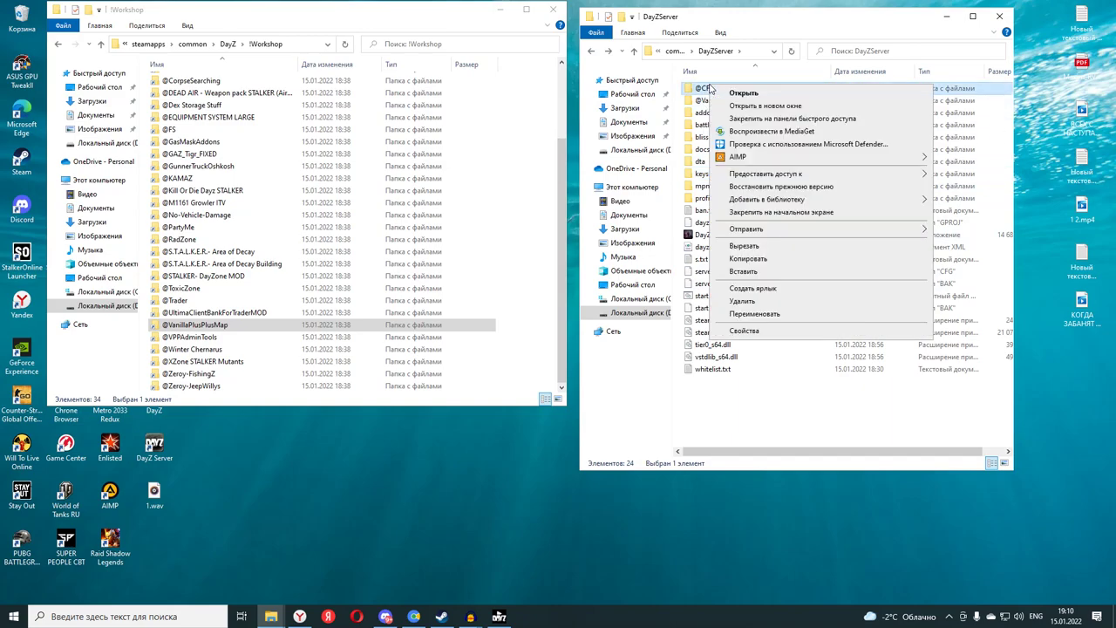
pyautogui.click(746, 264)
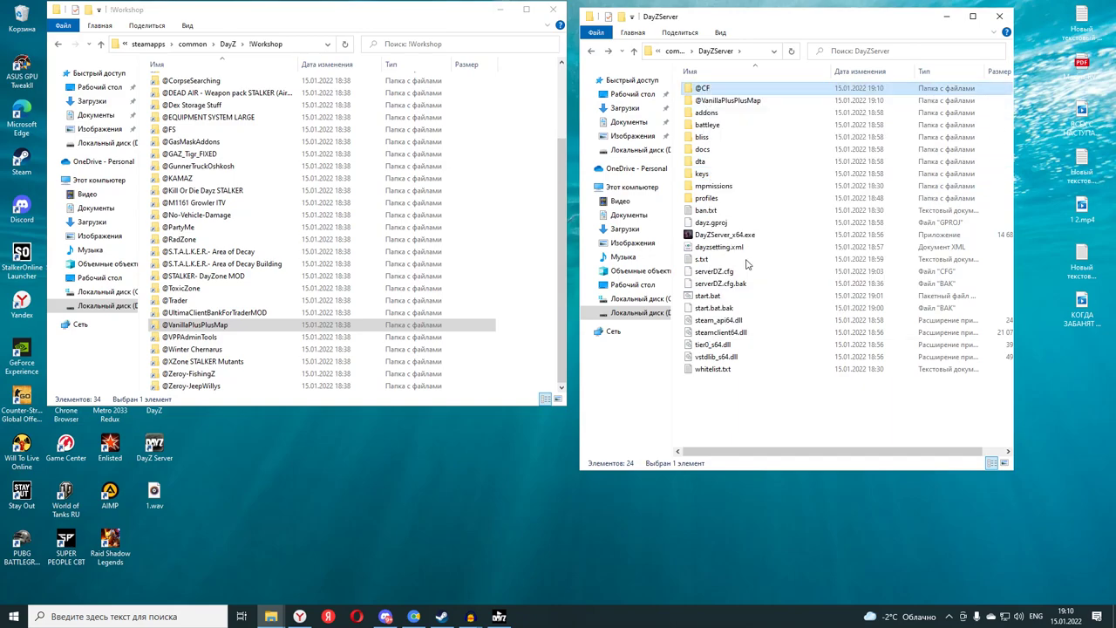
pyautogui.rightClick(702, 297)
pyautogui.click(748, 367)
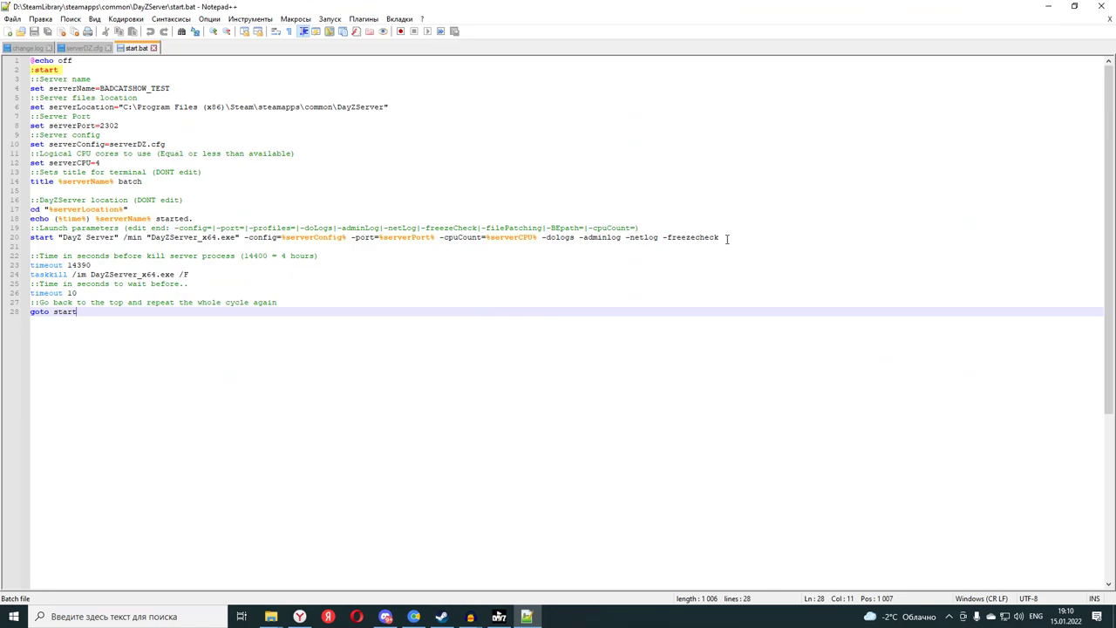
# - Append the quoted parameter "-mod=" after -freezecheck at the end of the server start line in start.bat
pyautogui.click(723, 237)
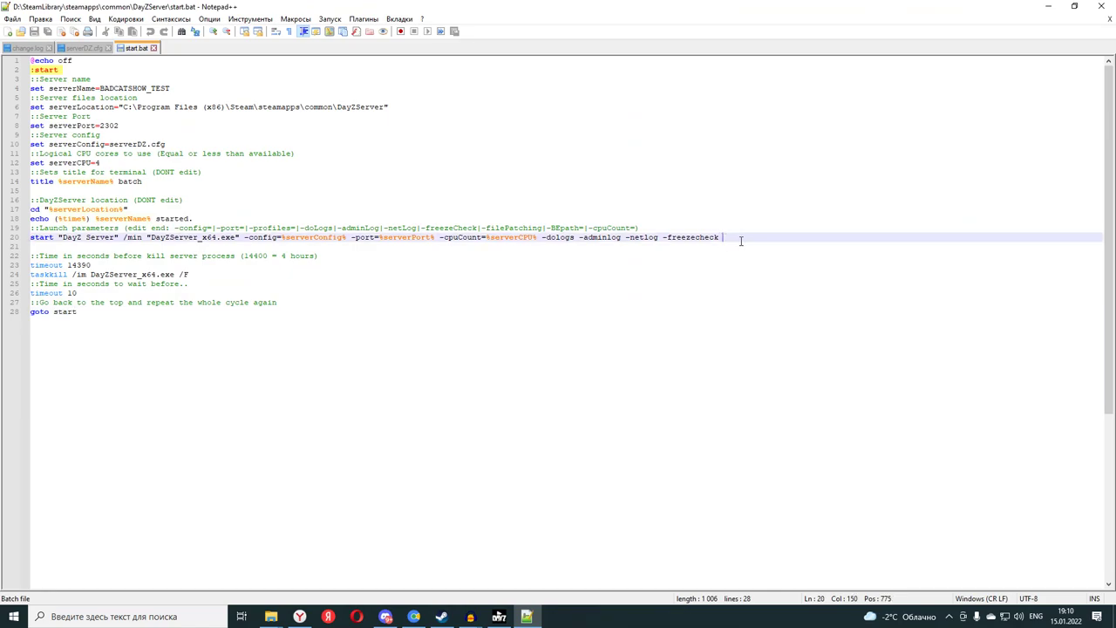
pyautogui.write('""')
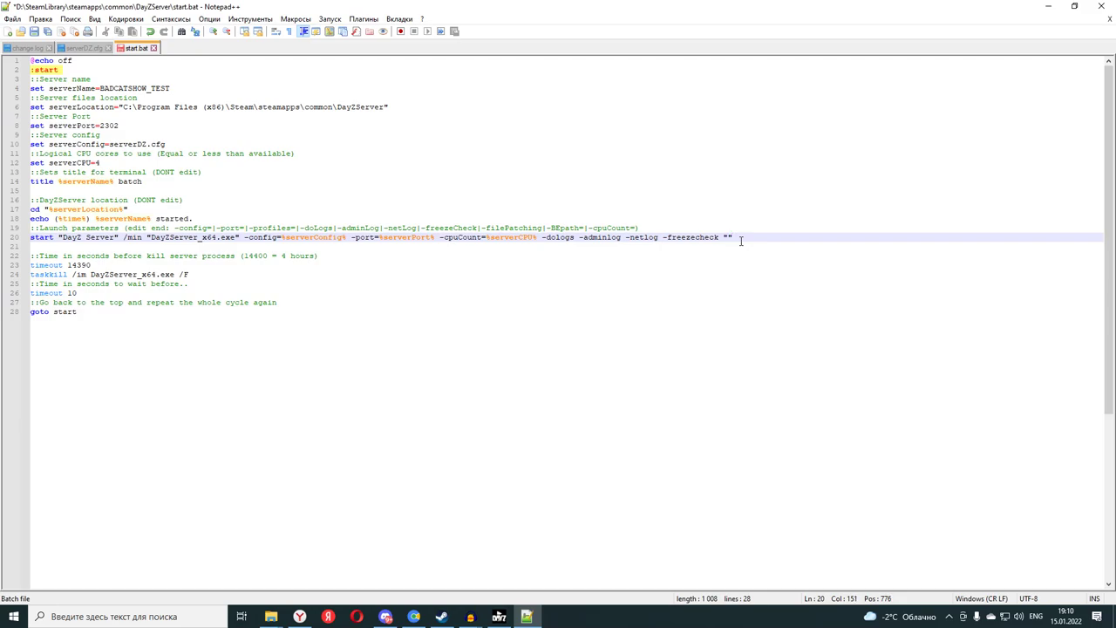
pyautogui.write('-mo')
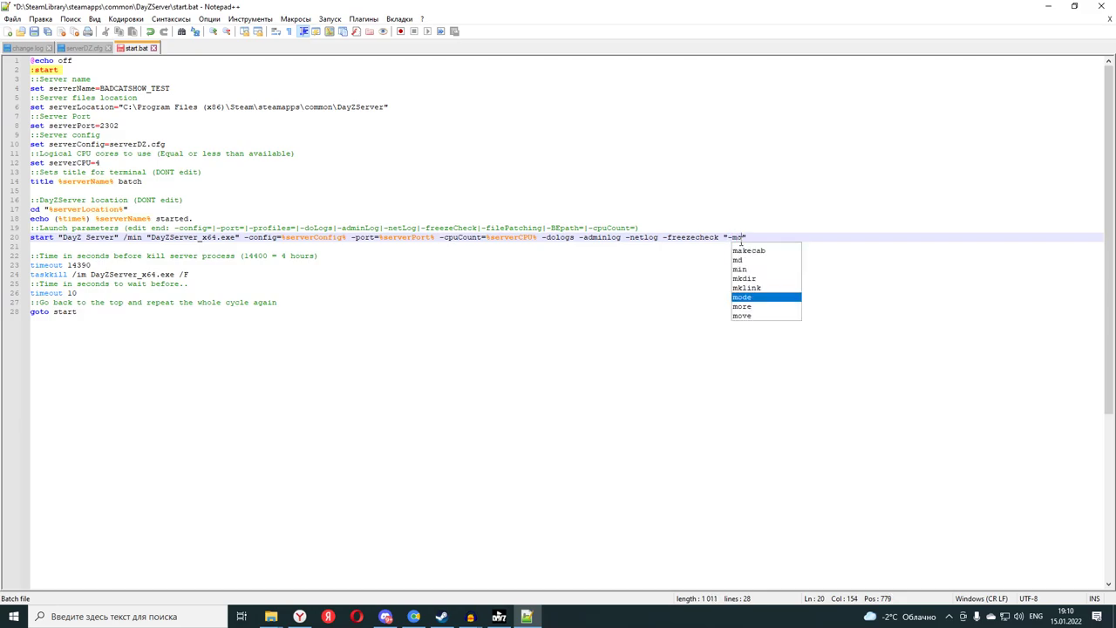
pyautogui.write('d=')
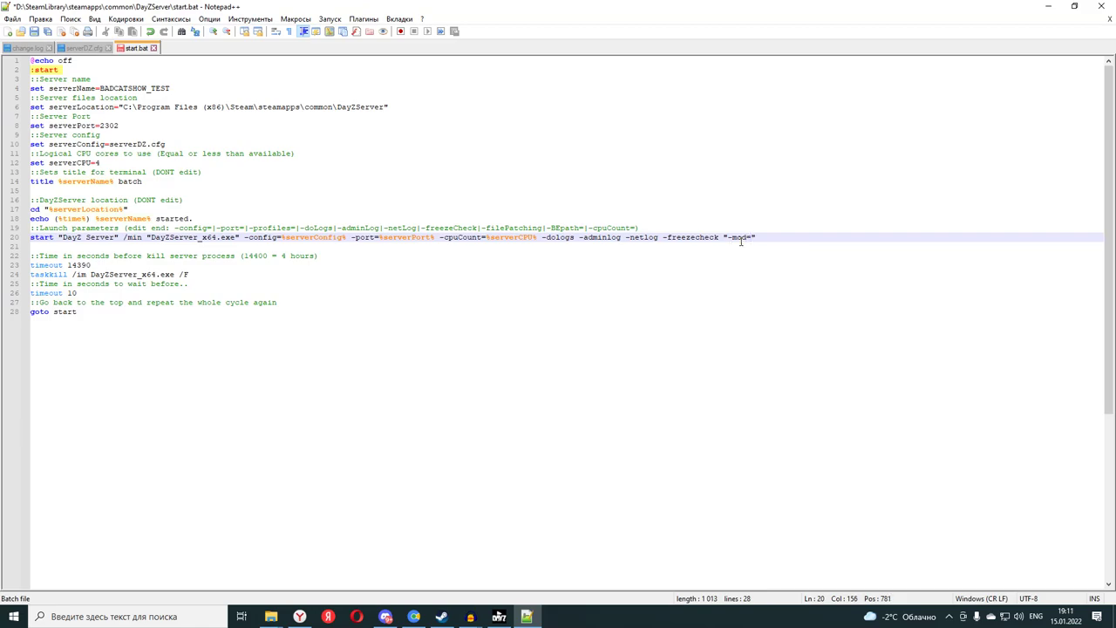
pyautogui.click(1048, 6)
pyautogui.rightClick(713, 89)
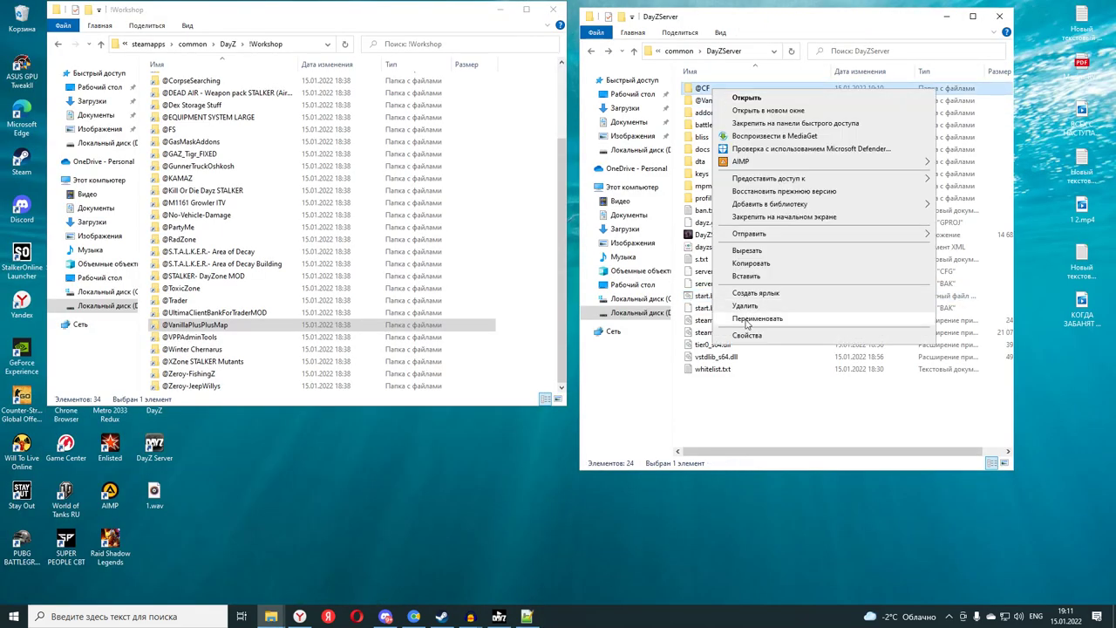
pyautogui.click(757, 319)
pyautogui.rightClick(706, 90)
pyautogui.click(733, 73)
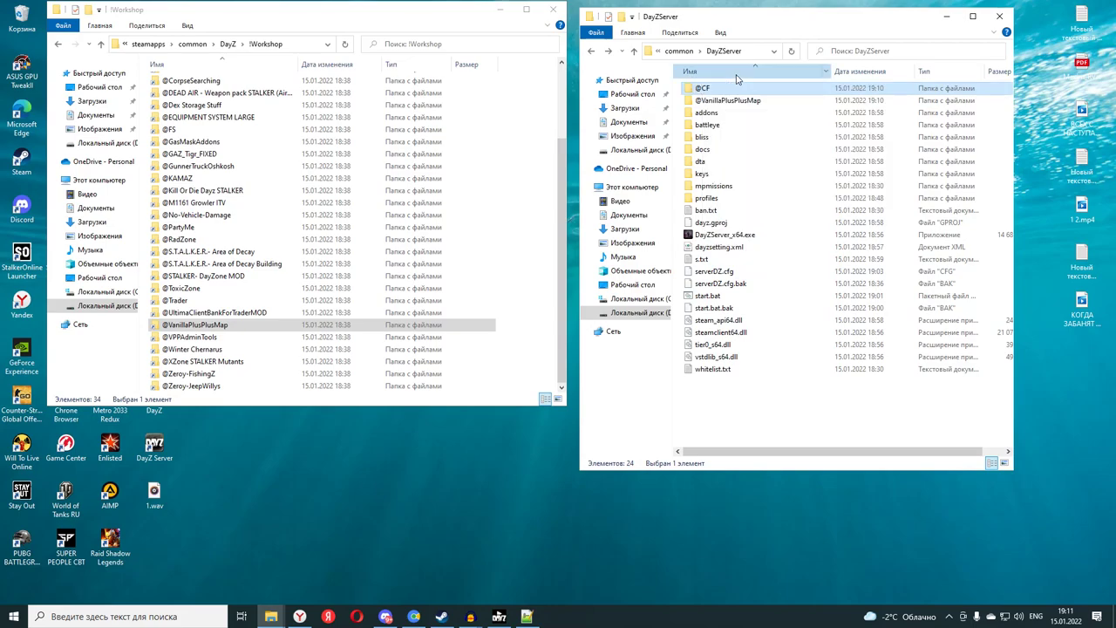
pyautogui.click(732, 72)
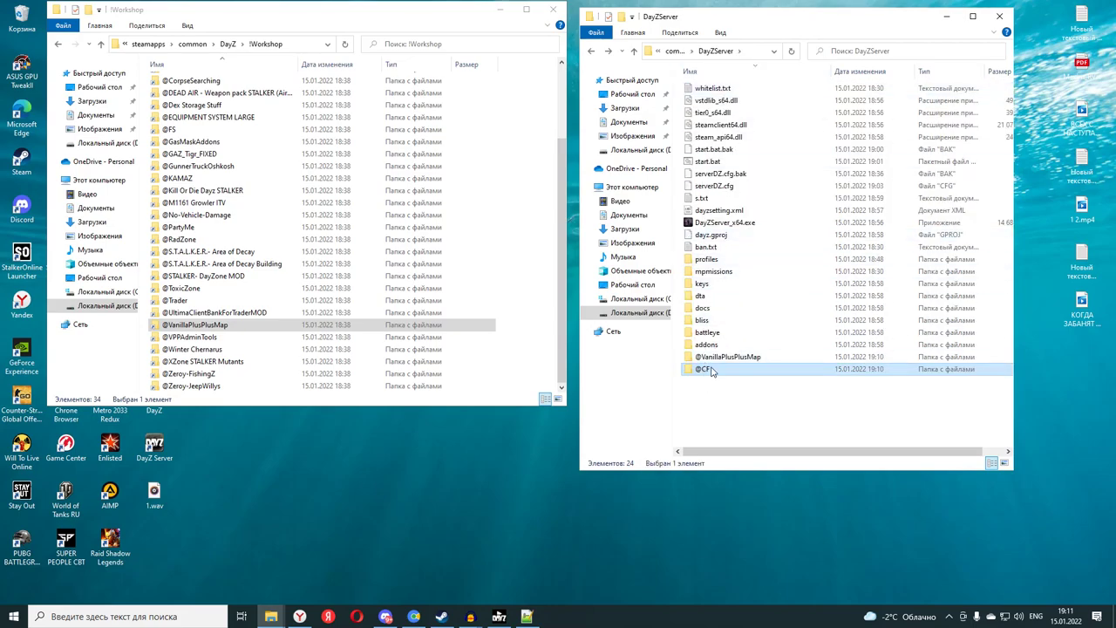
pyautogui.click(741, 70)
pyautogui.rightClick(703, 87)
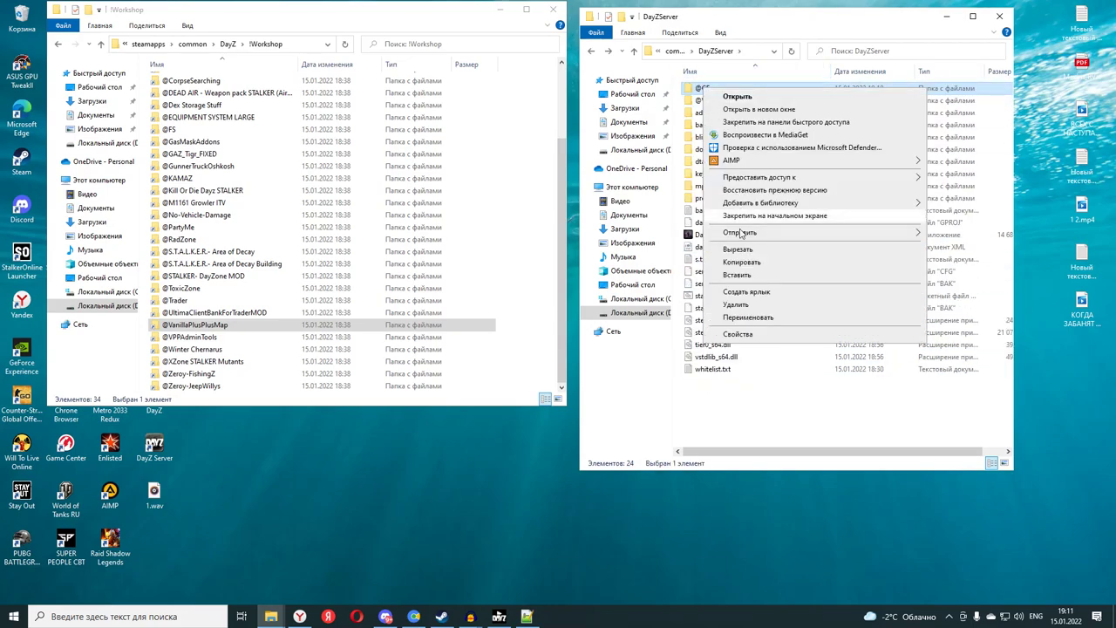
pyautogui.click(747, 317)
pyautogui.hotkey('ctrl', 'c')
pyautogui.rightClick(717, 87)
pyautogui.click(732, 123)
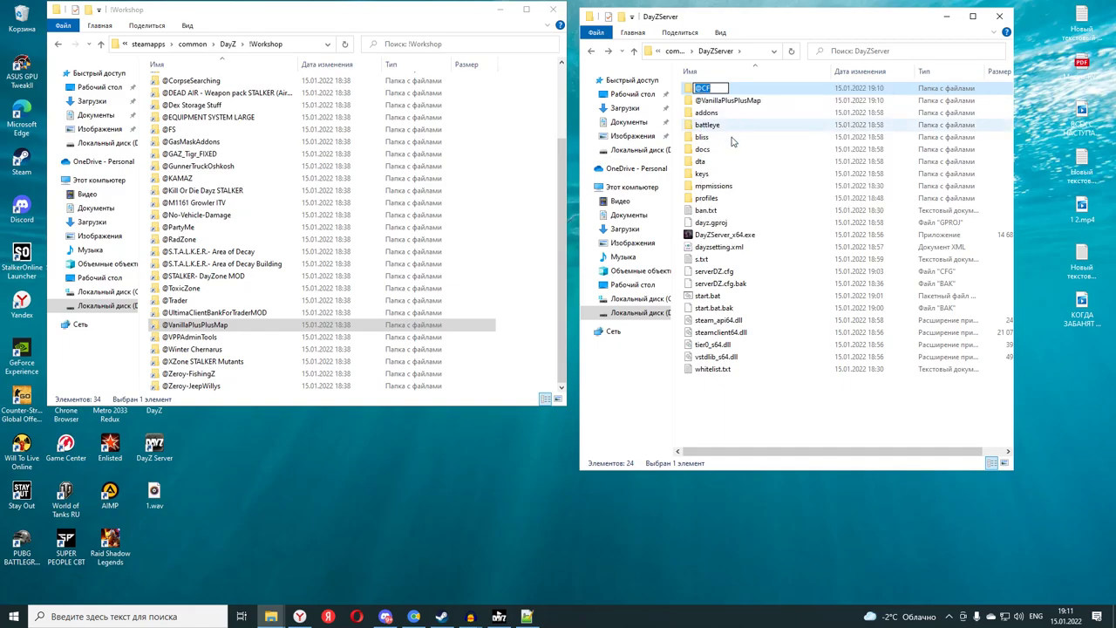
pyautogui.click(526, 616)
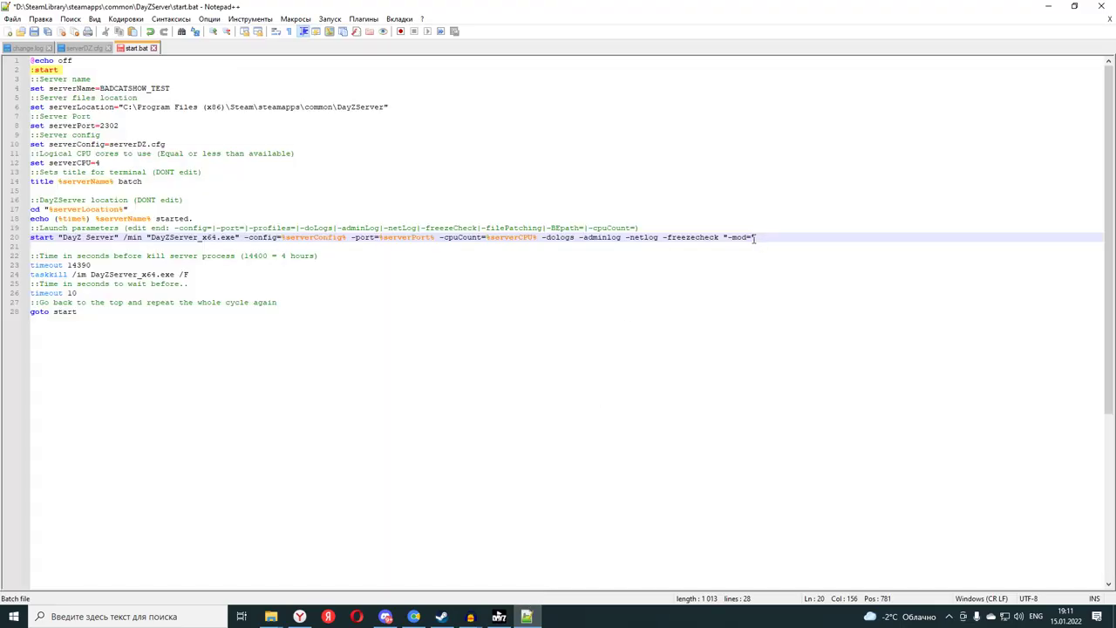
pyautogui.hotkey('ctrl', 'v')
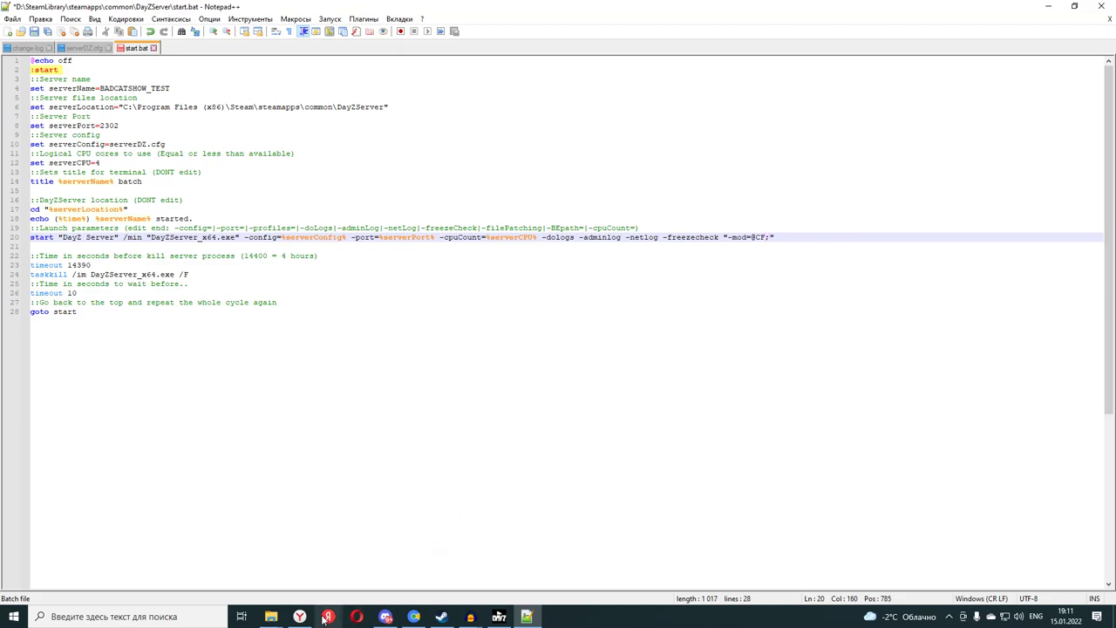
pyautogui.click(1104, 6)
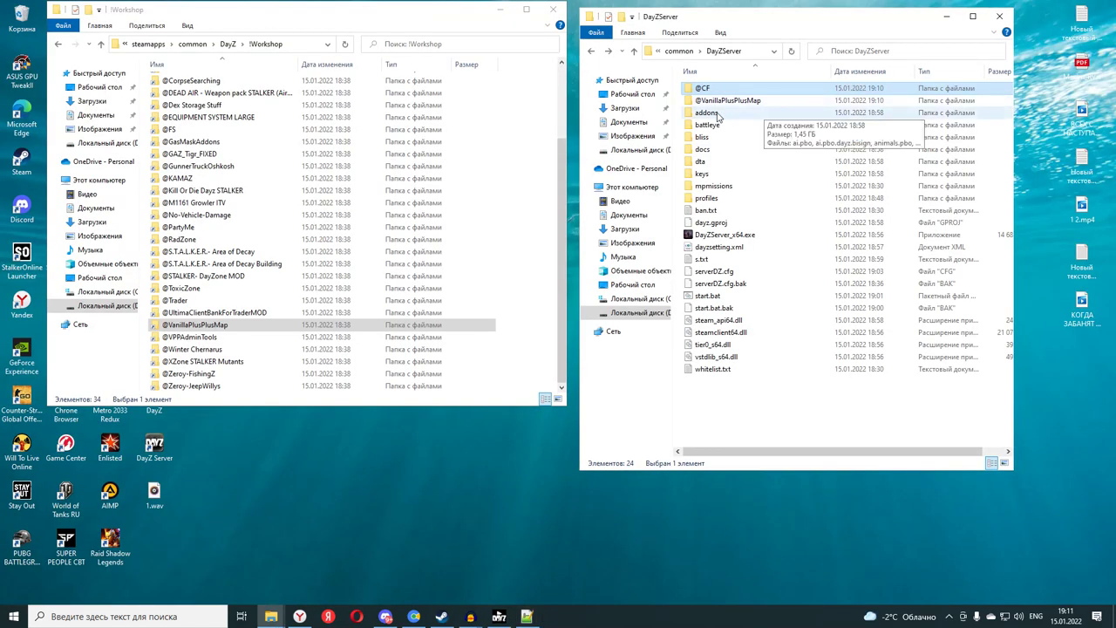
pyautogui.rightClick(722, 100)
pyautogui.click(764, 314)
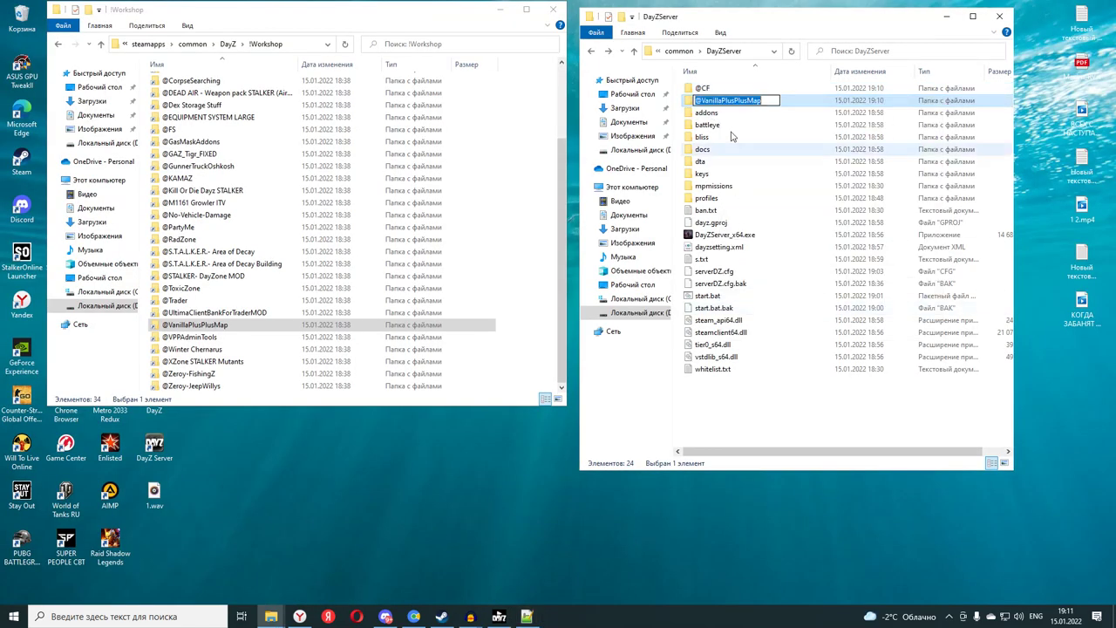
pyautogui.click(731, 101)
pyautogui.moveTo(757, 100); pyautogui.dragTo(701, 100)
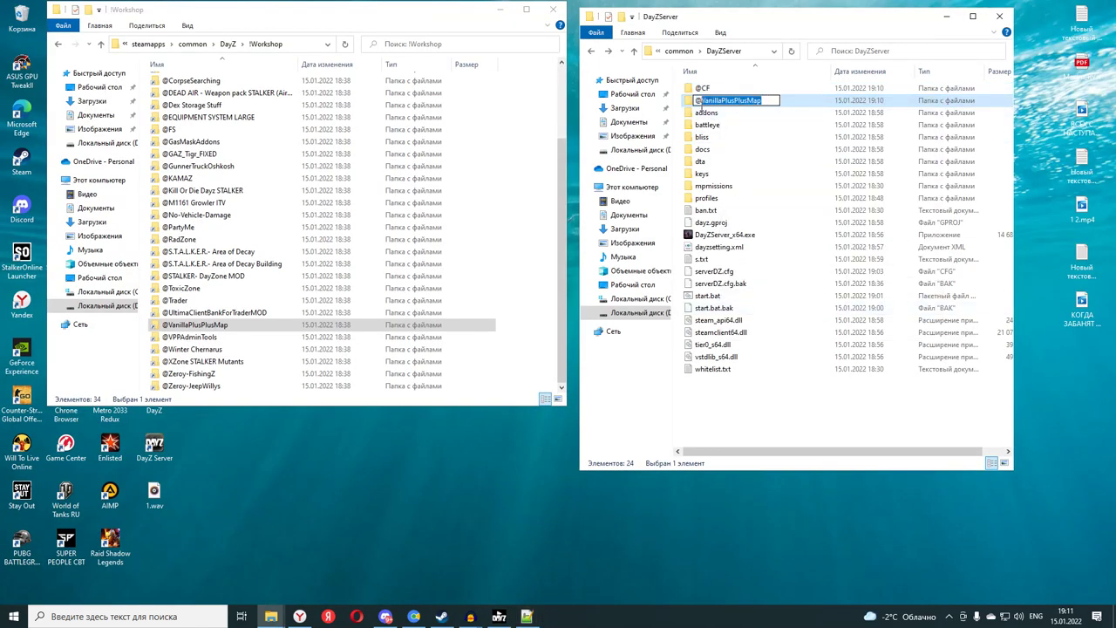
pyautogui.rightClick(703, 100)
pyautogui.click(727, 134)
pyautogui.click(527, 617)
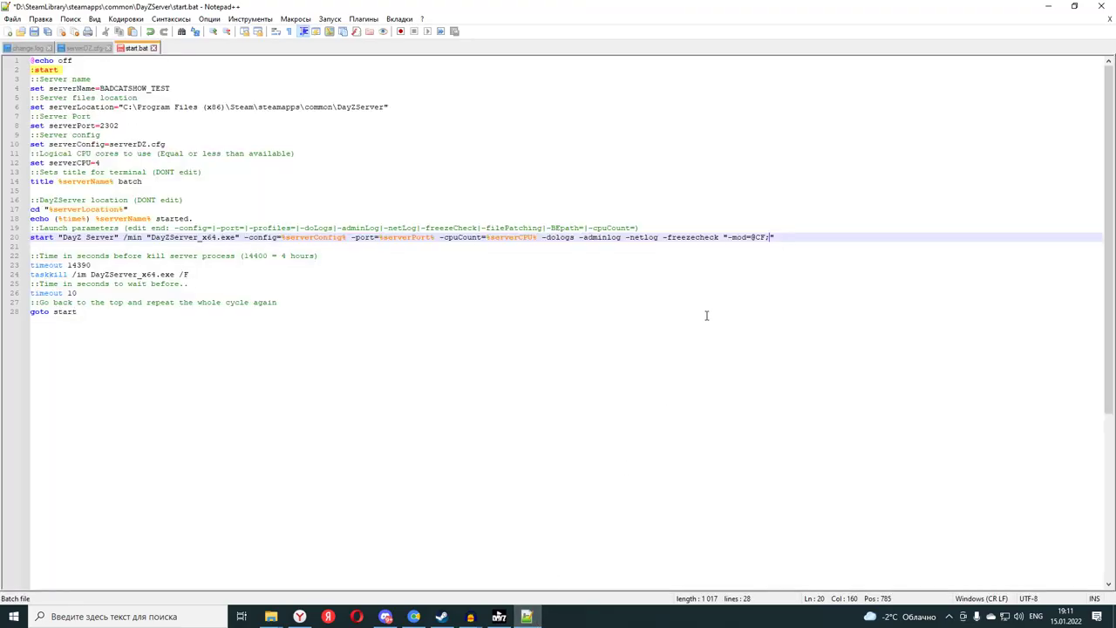
pyautogui.write('@')
pyautogui.hotkey('ctrl', 'v')
pyautogui.click(35, 32)
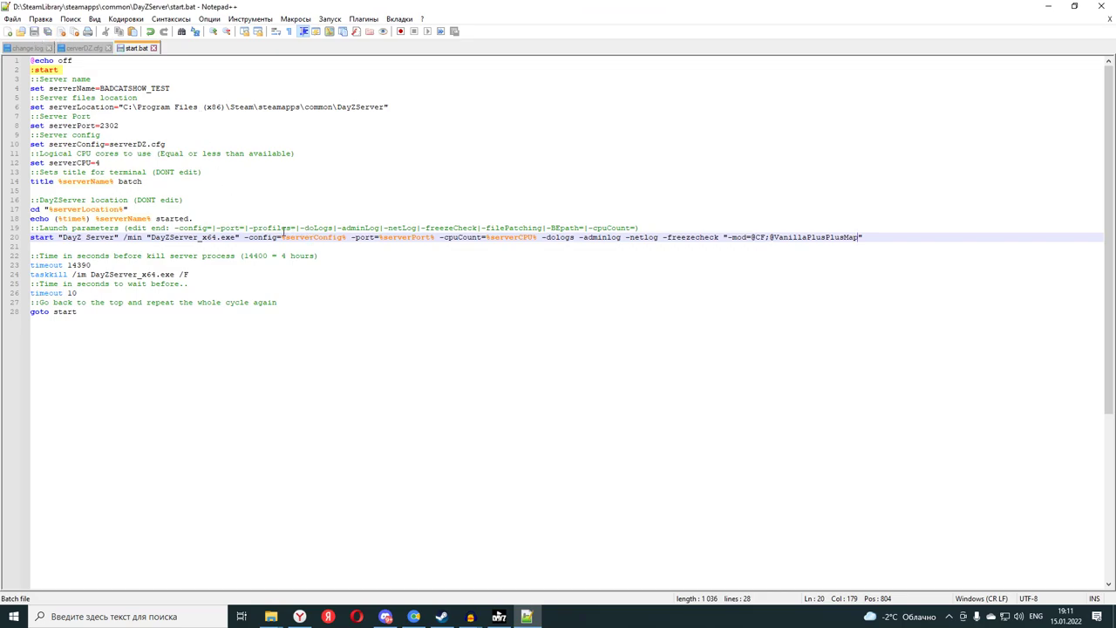
# - Copy -profiles= from the launch parameters comment and append it as a quoted parameter after the -mod= parameter in the server start line
pyautogui.moveTo(249, 228); pyautogui.dragTo(298, 228)
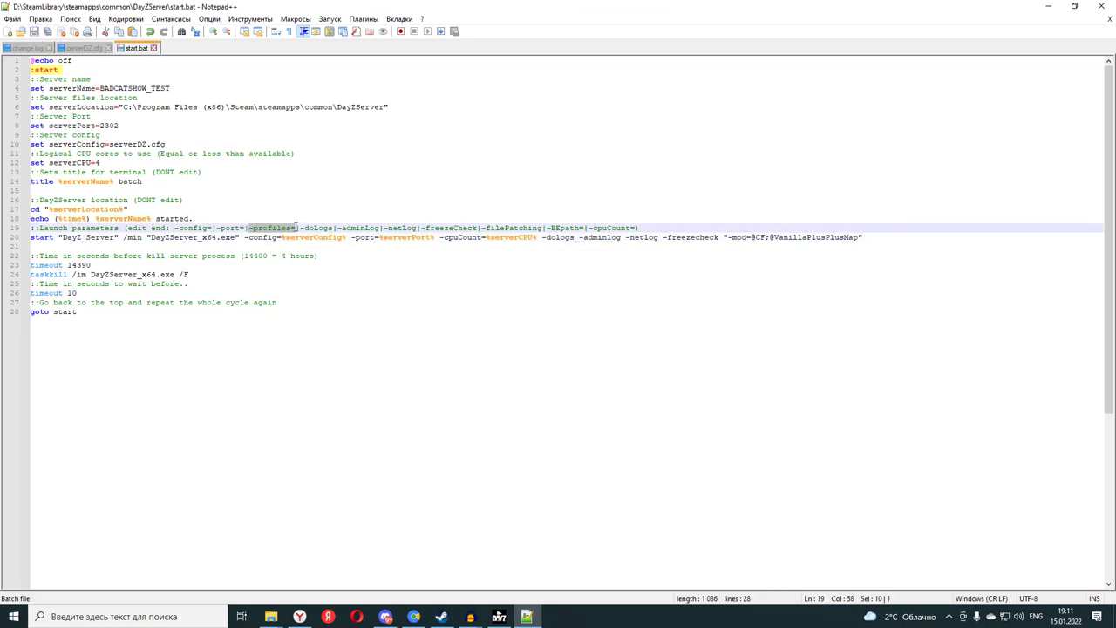
pyautogui.rightClick(266, 228)
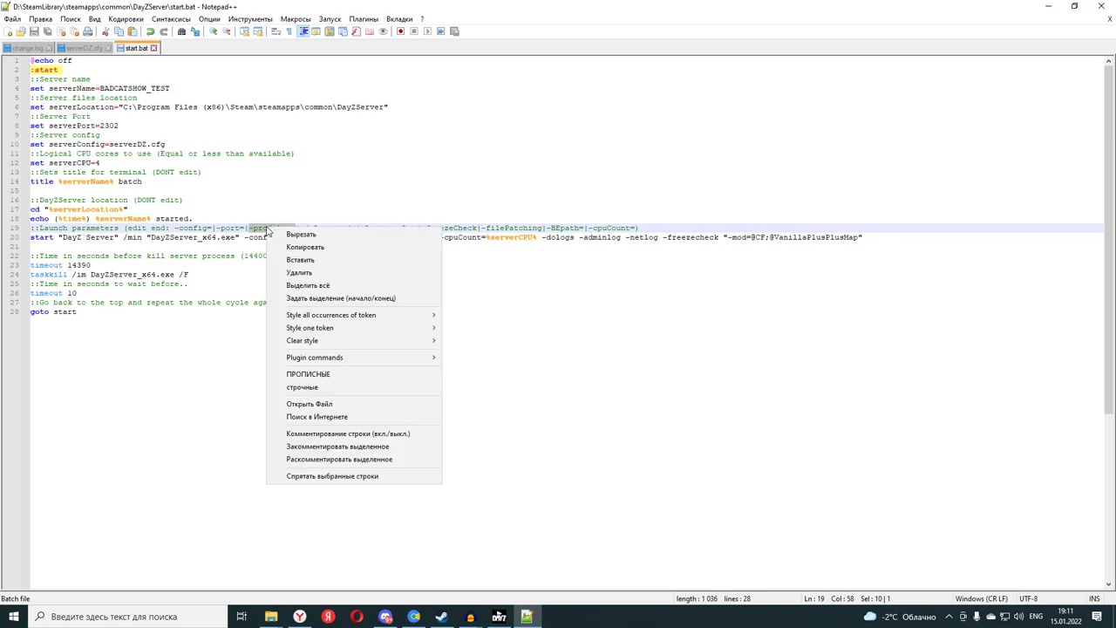
pyautogui.click(301, 249)
pyautogui.click(869, 238)
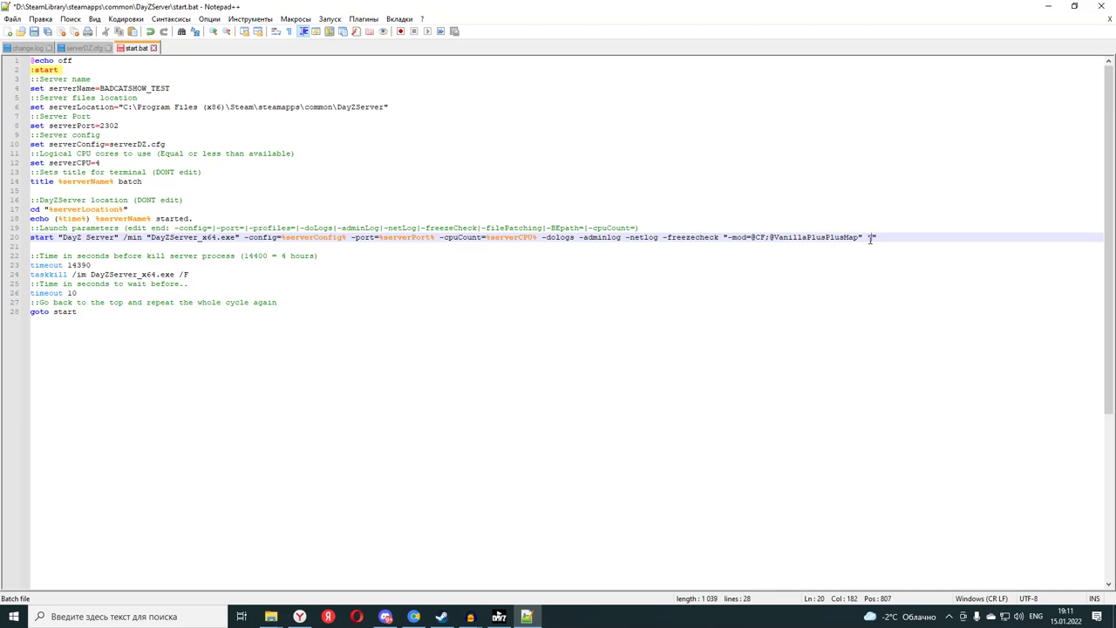
pyautogui.write('-profiles=')
# - Copy the full path of the DayZServer profiles folder in File Explorer and insert it after -profiles= in start.bat
pyautogui.click(1048, 6)
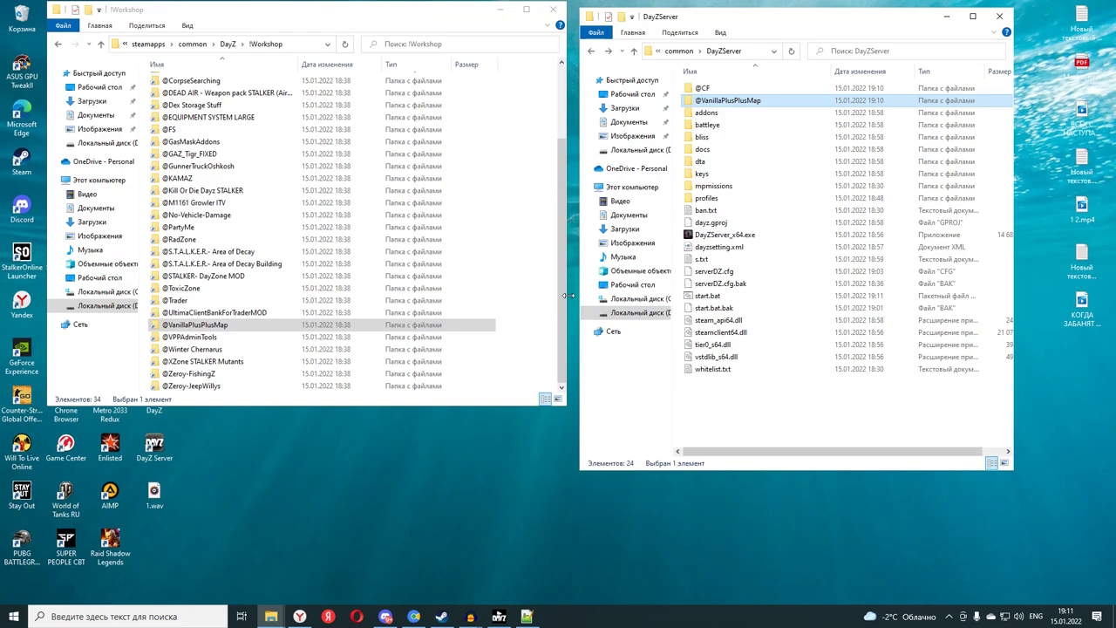
pyautogui.doubleClick(707, 199)
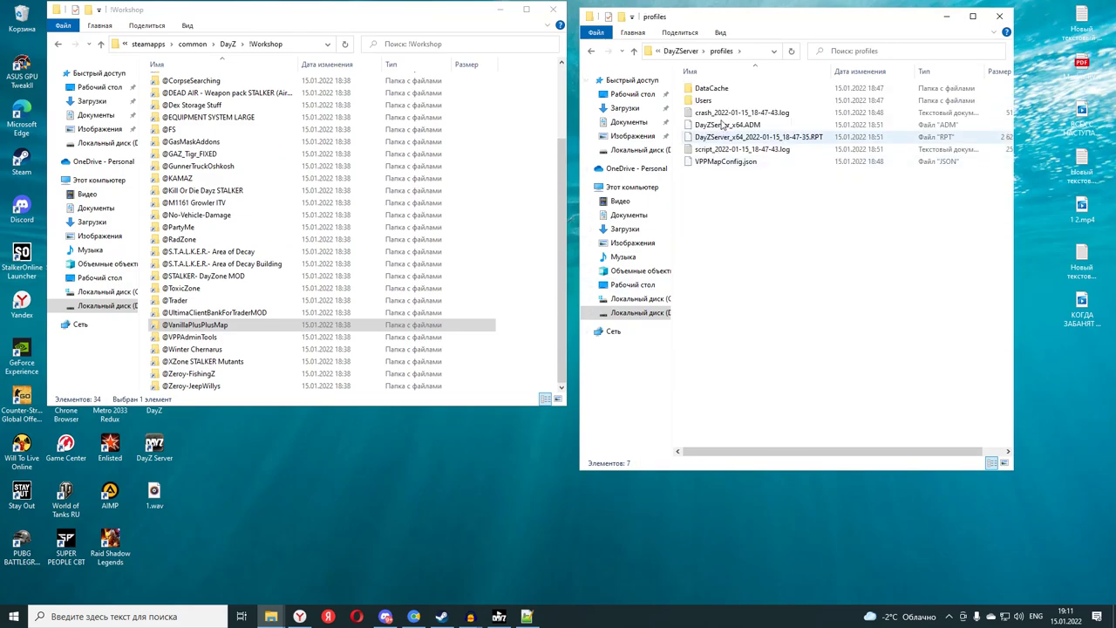
pyautogui.click(755, 52)
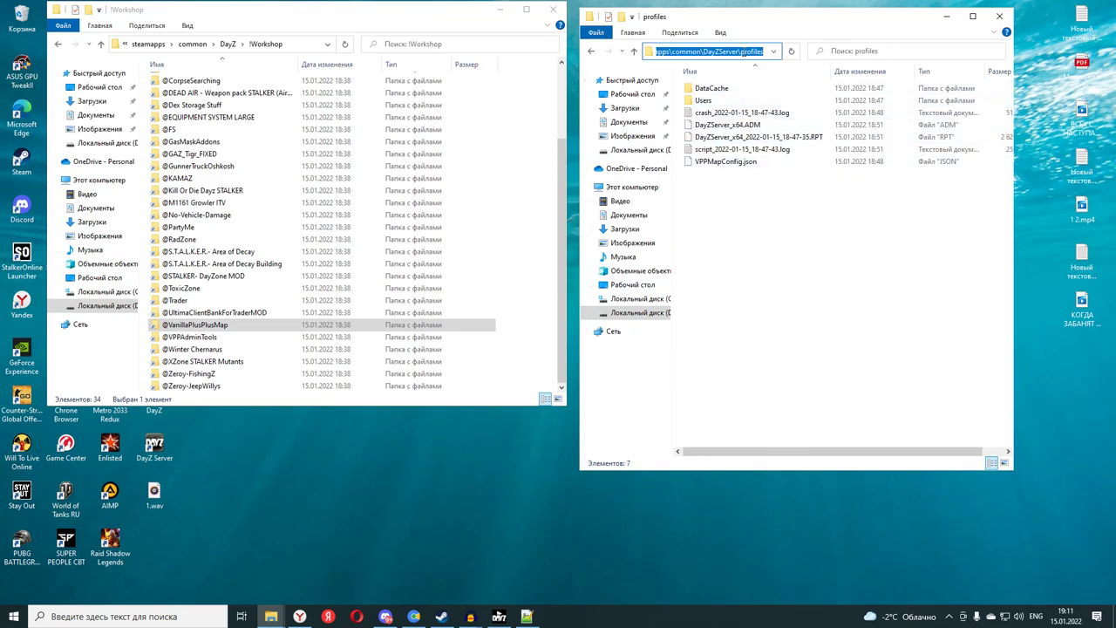
pyautogui.rightClick(742, 51)
pyautogui.click(776, 94)
pyautogui.click(526, 617)
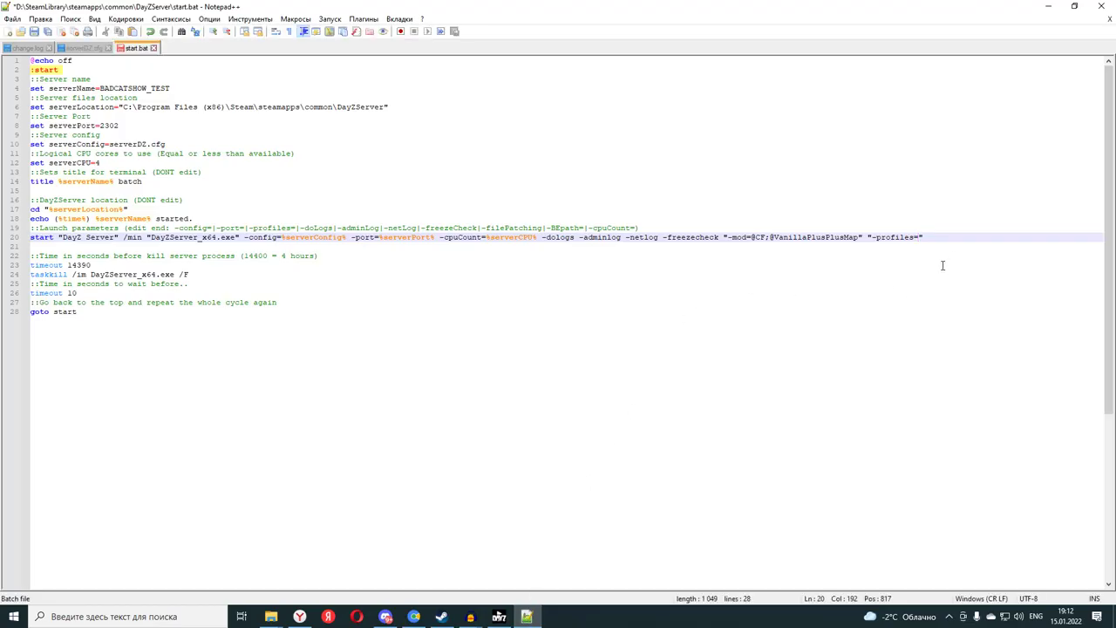
pyautogui.hotkey('ctrl', 'v')
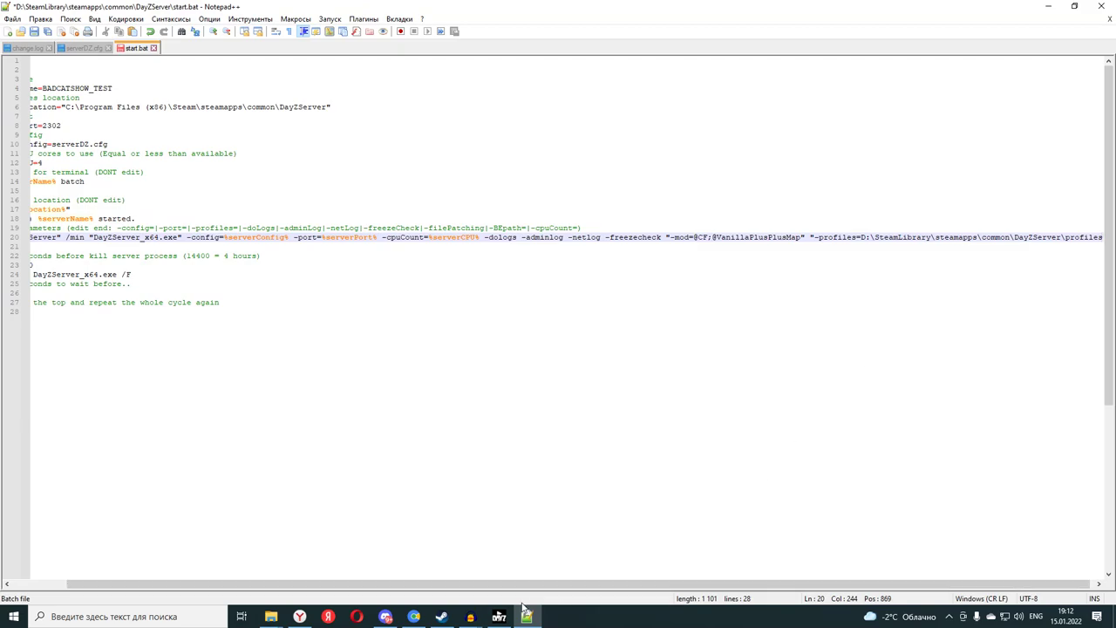
pyautogui.hscroll(1, 523, 585)
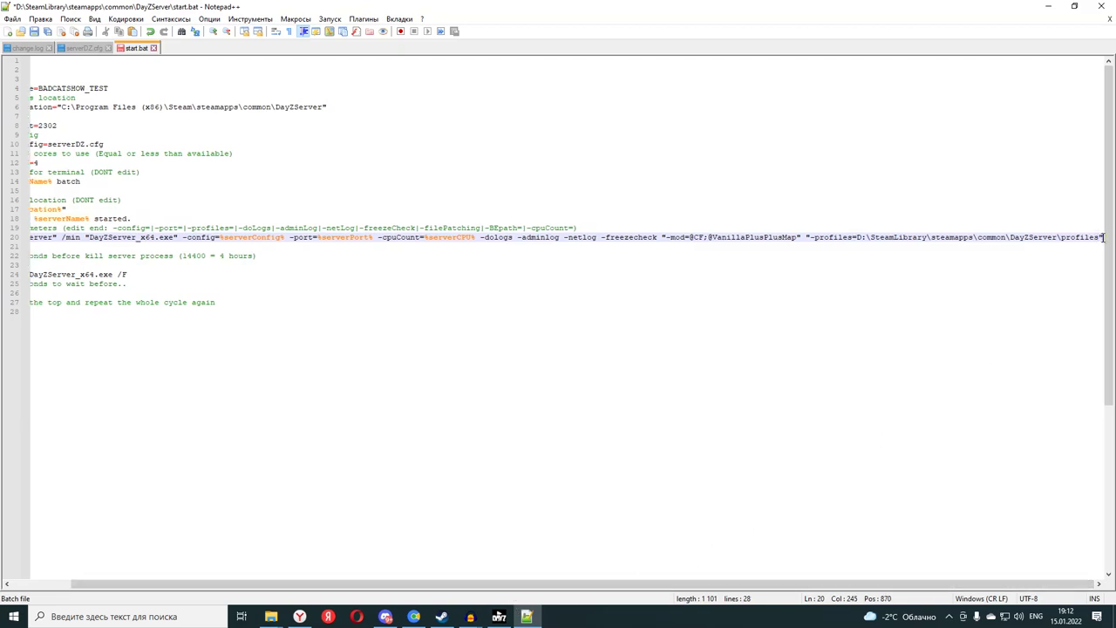
# - Copy -BEpath= from the launch parameters comment and append it in quotes after the -profiles= parameter in the server start line
pyautogui.hscroll(-4, 301, 586)
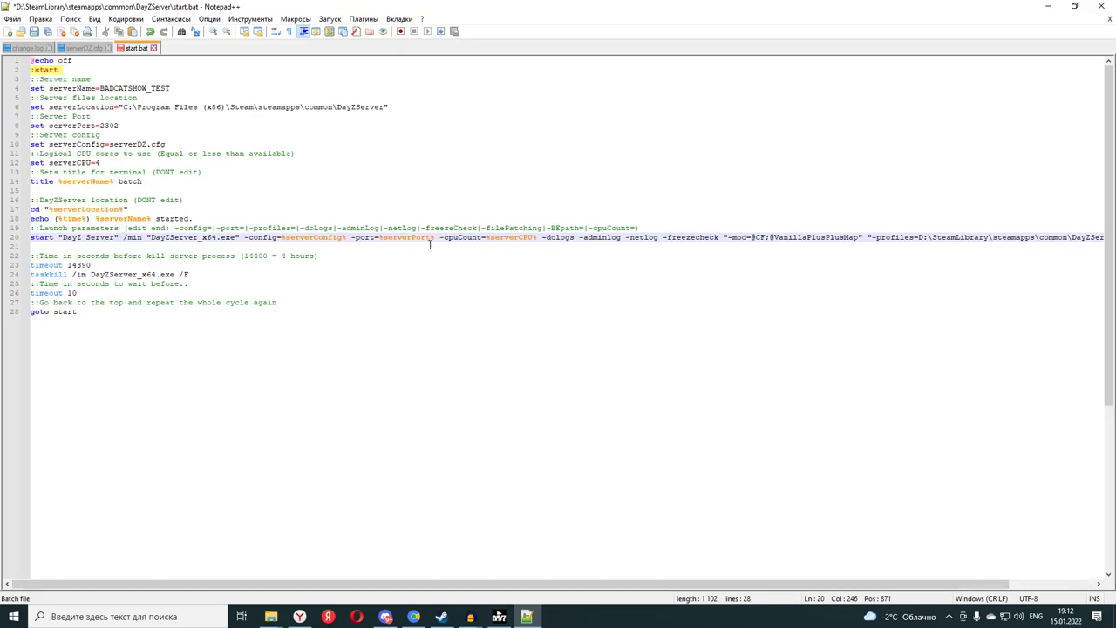
pyautogui.moveTo(549, 227); pyautogui.dragTo(585, 227)
pyautogui.rightClick(567, 227)
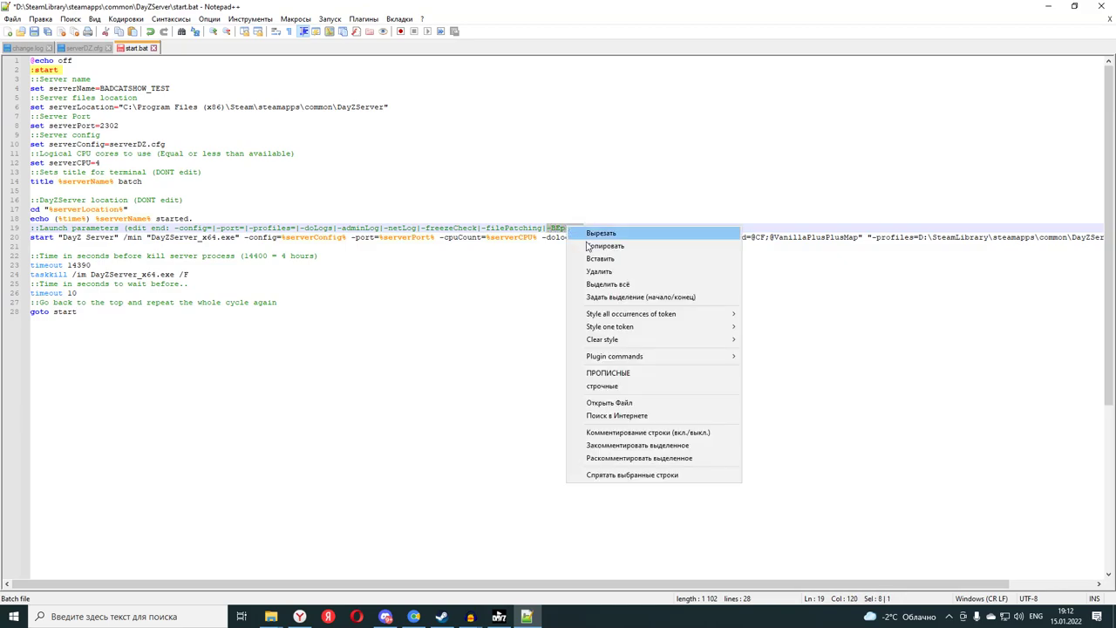
pyautogui.click(602, 246)
pyautogui.moveTo(408, 586); pyautogui.dragTo(733, 568)
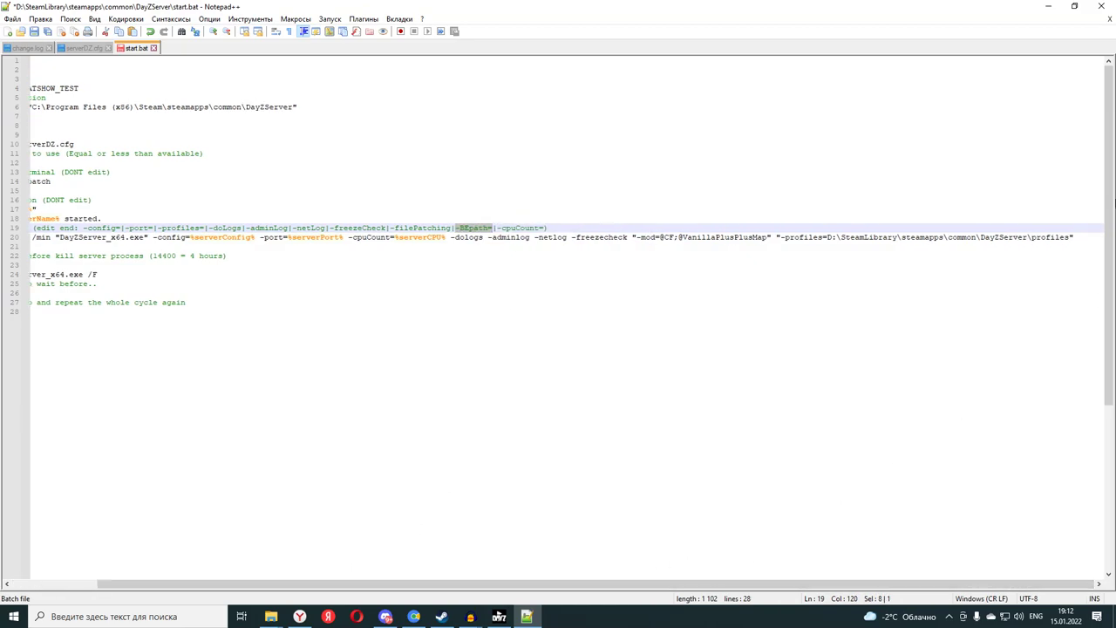
pyautogui.click(1083, 236)
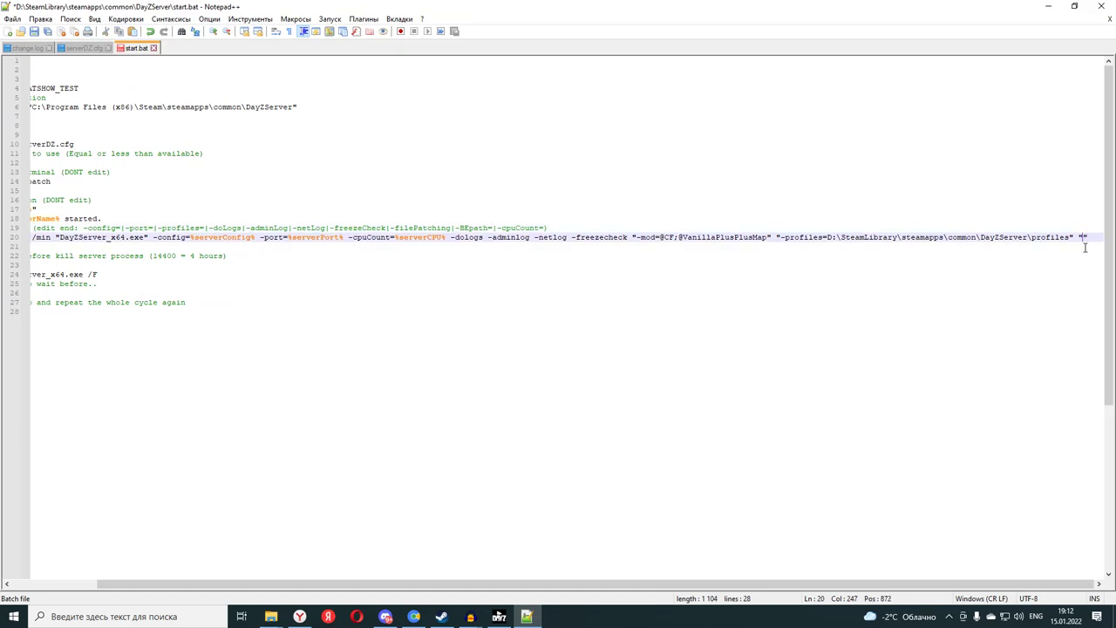
pyautogui.write('"')
pyautogui.hotkey('ctrl', 'v')
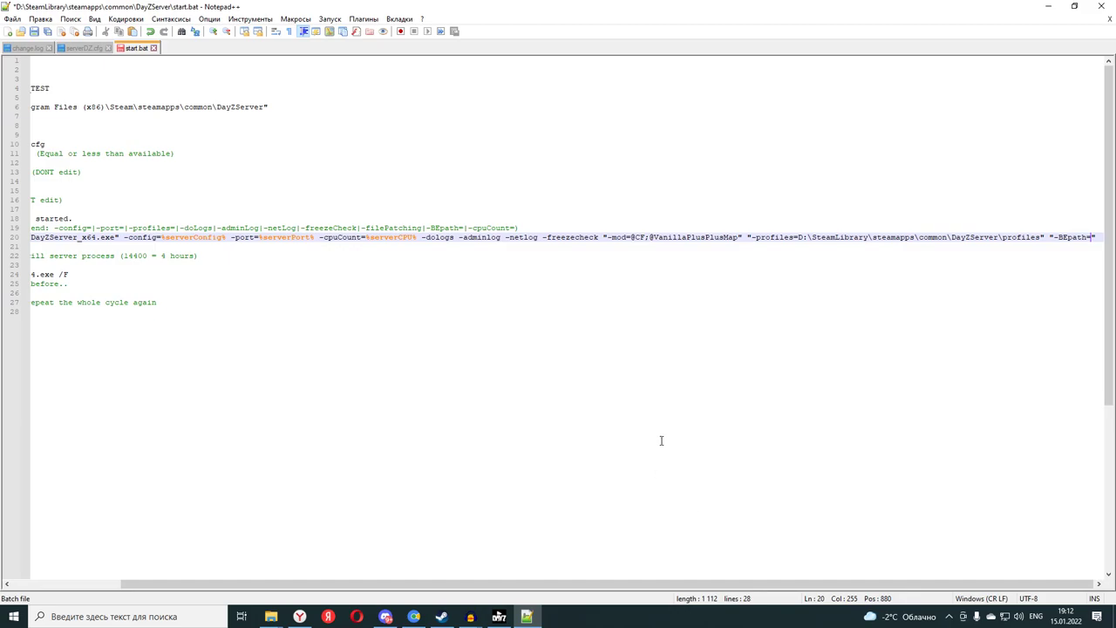
# - Copy the full path of the DayZServer battleye folder, insert it after -BEpath=, and save start.bat
pyautogui.click(1048, 6)
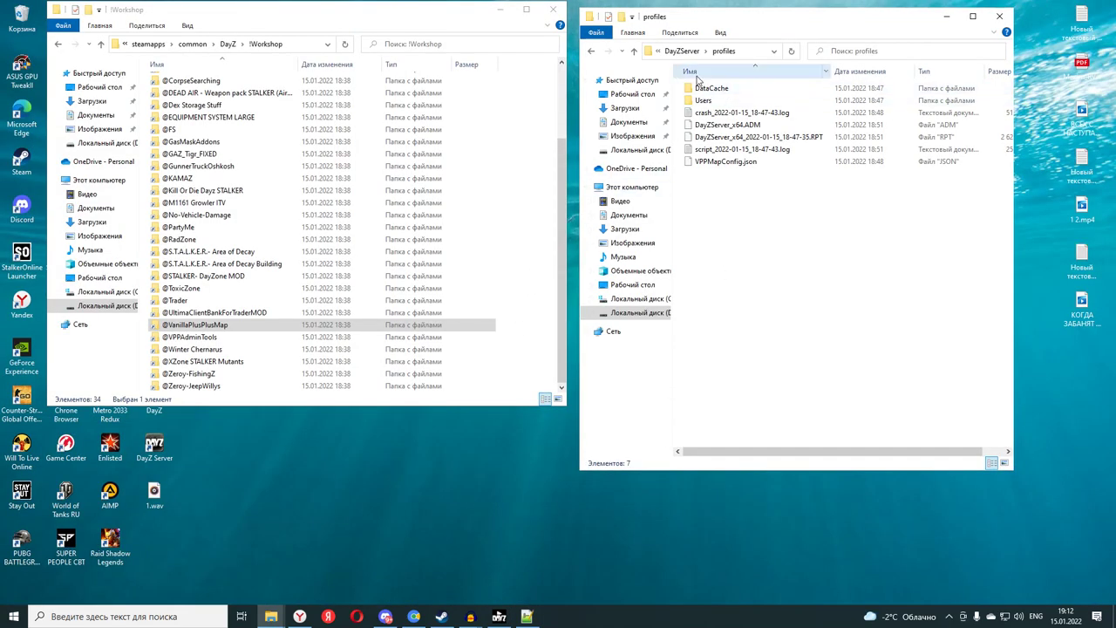
pyautogui.click(592, 52)
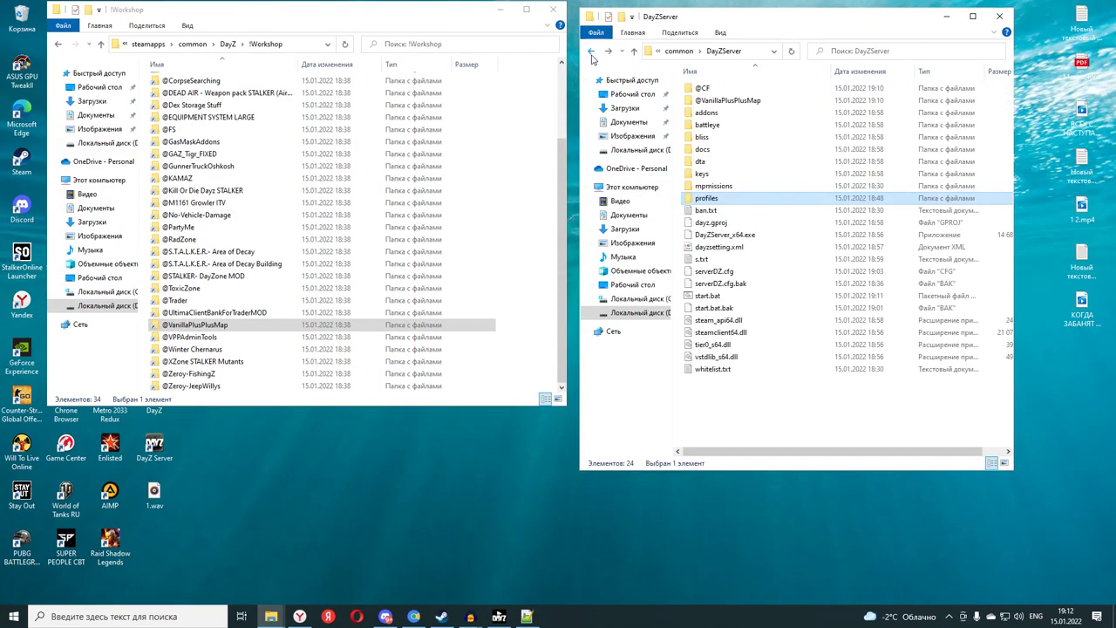
pyautogui.doubleClick(716, 127)
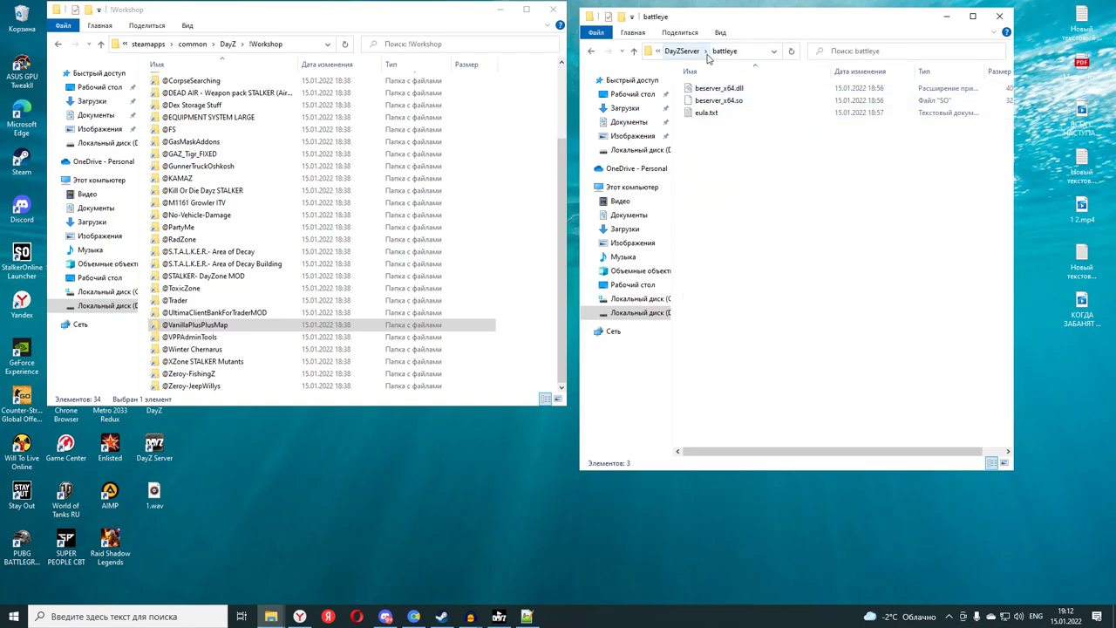
pyautogui.click(752, 52)
pyautogui.rightClick(731, 51)
pyautogui.click(758, 91)
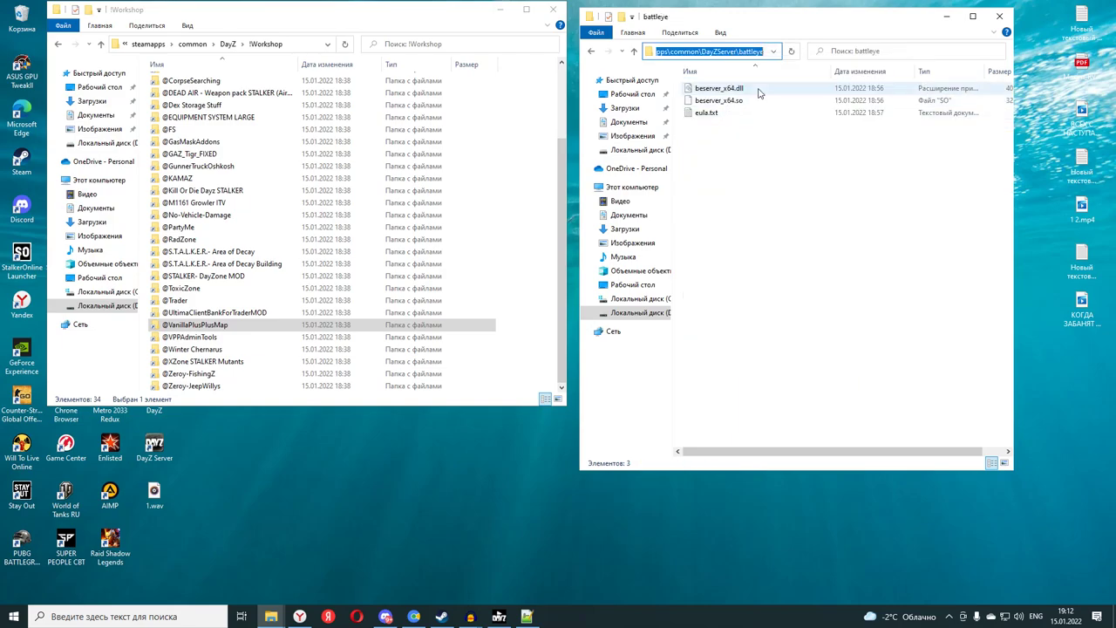
pyautogui.click(527, 616)
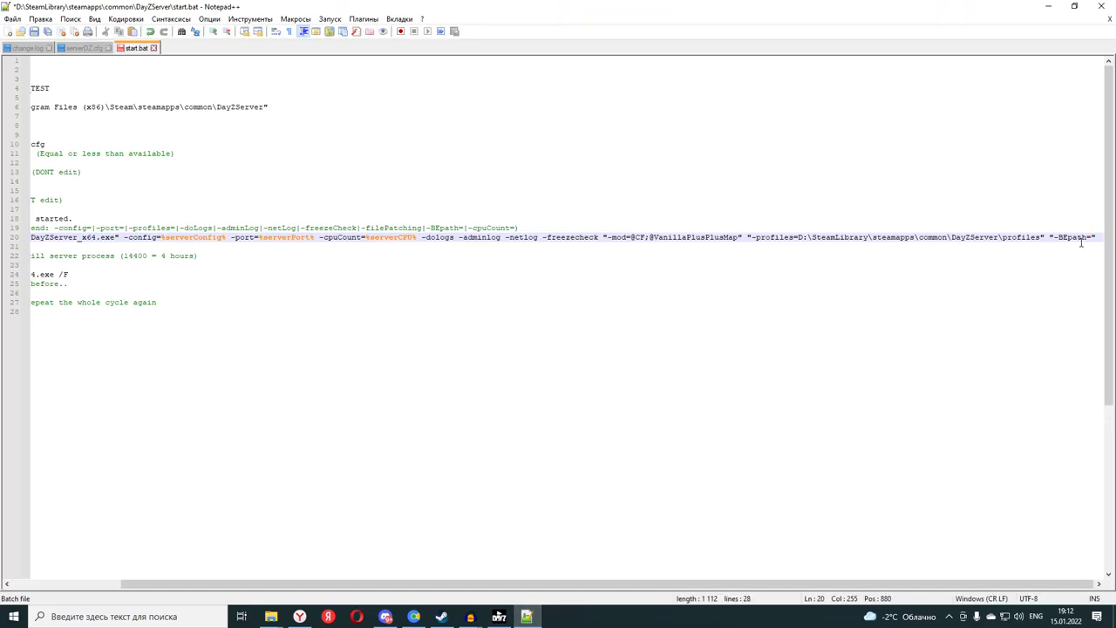
pyautogui.hotkey('ctrl', 'v')
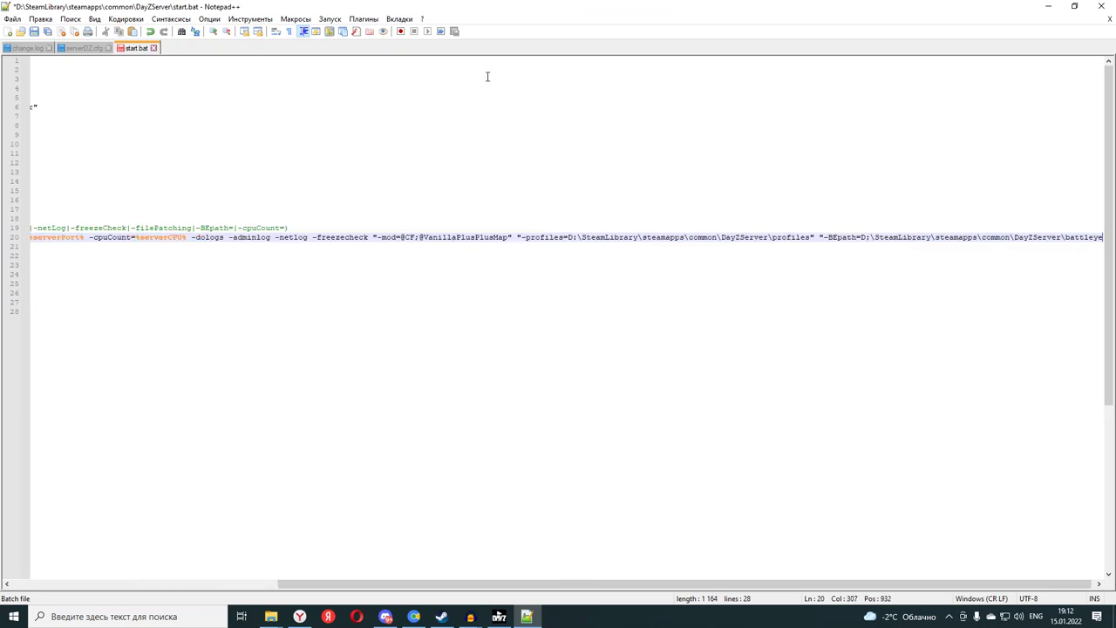
pyautogui.click(34, 31)
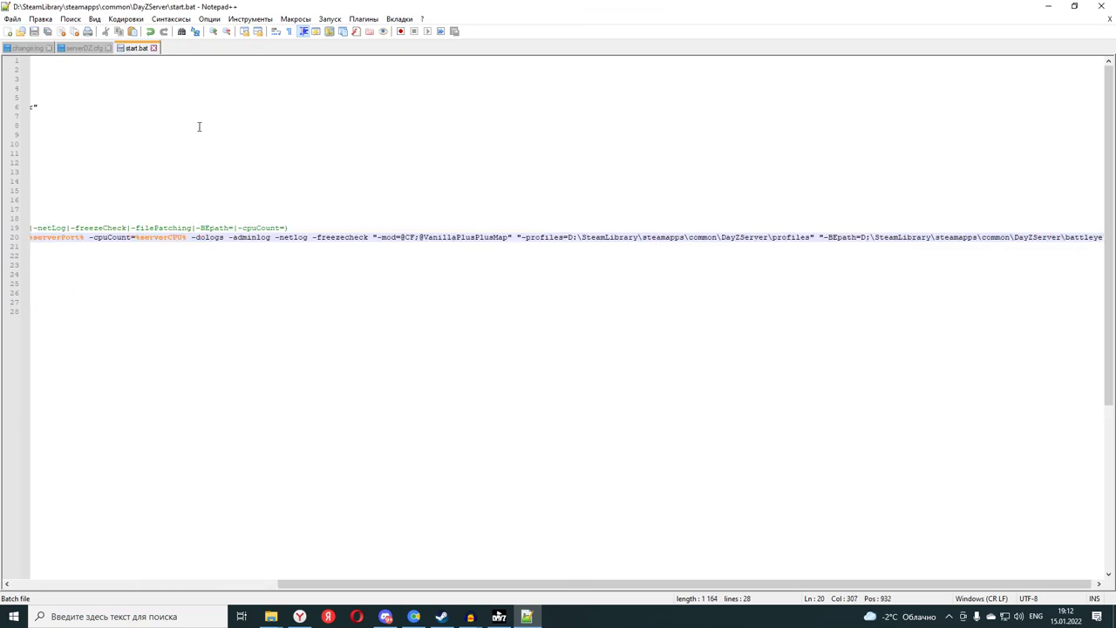
# - Return to the DayZServer folder in File Explorer and run start.bat to launch the server
pyautogui.click(1047, 6)
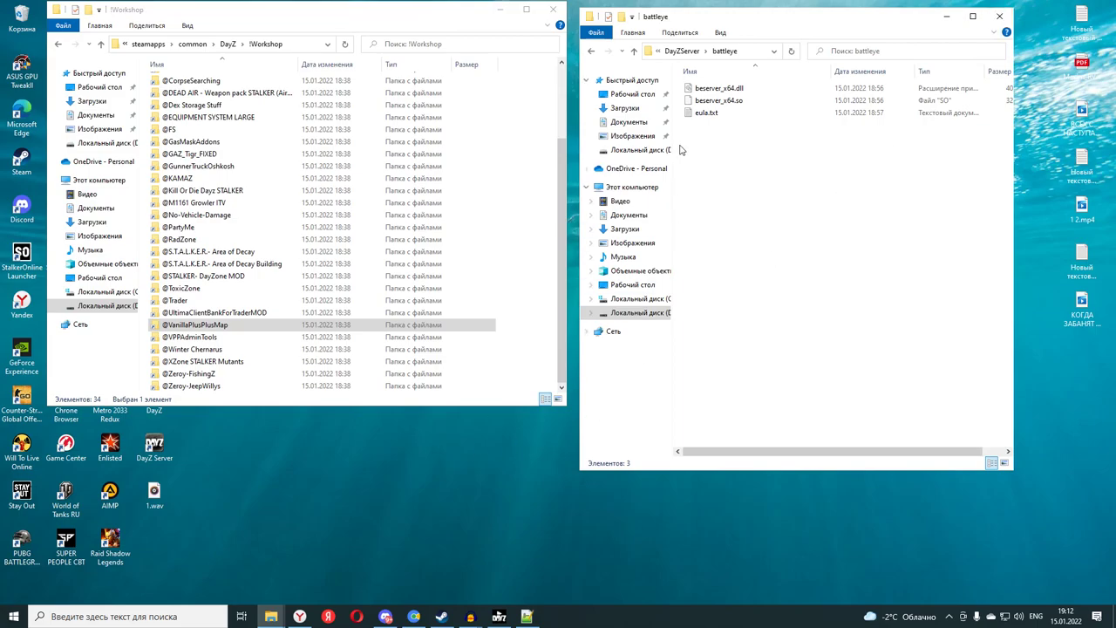
pyautogui.click(272, 617)
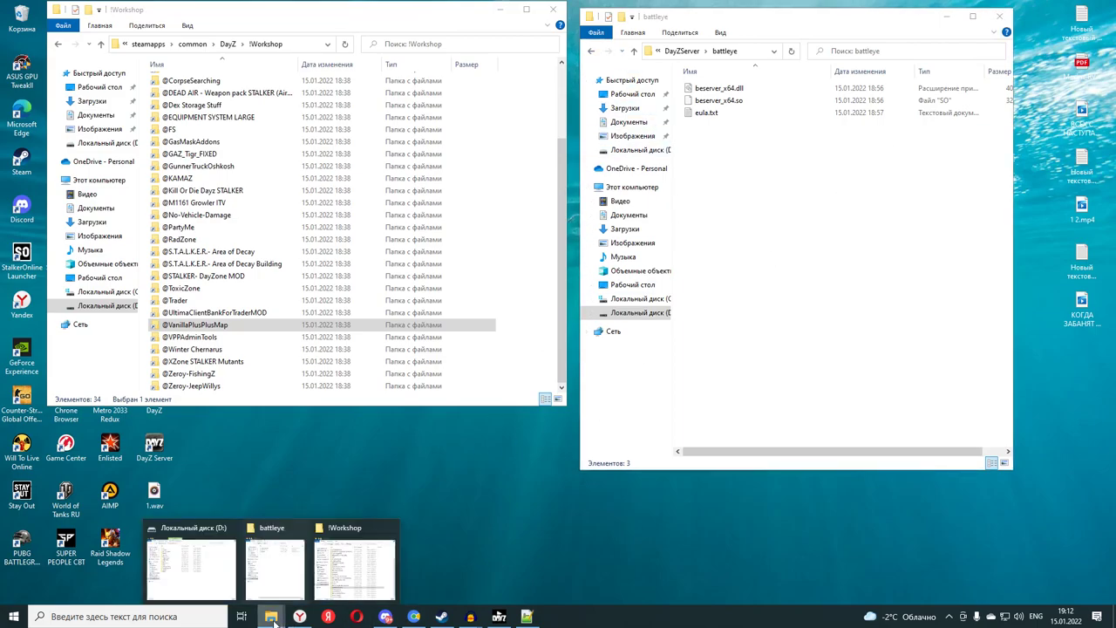
pyautogui.click(287, 566)
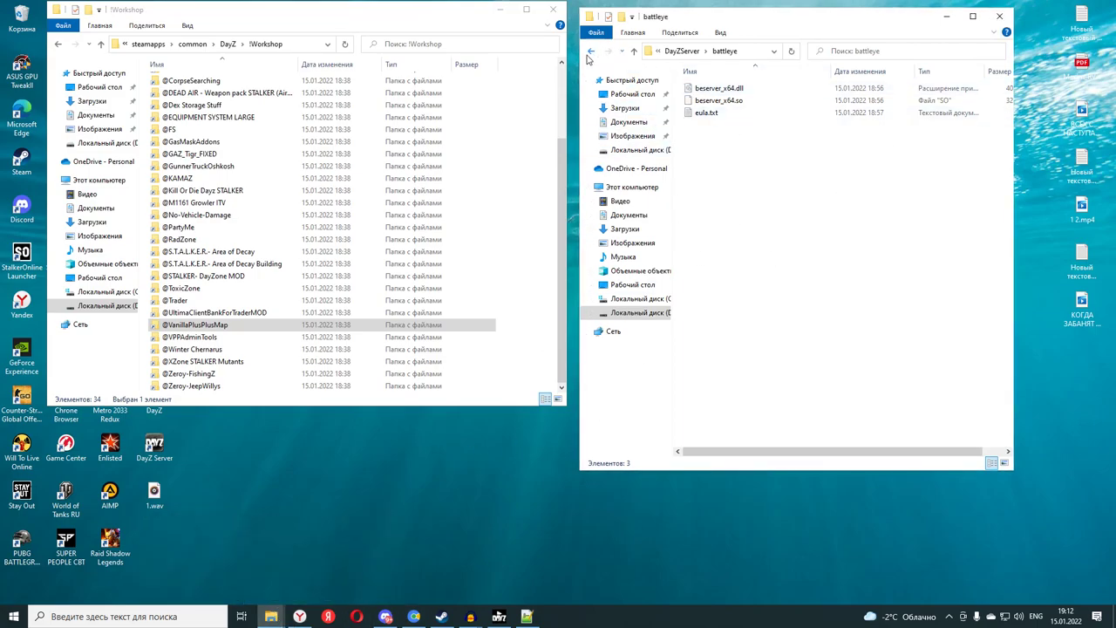
pyautogui.click(590, 51)
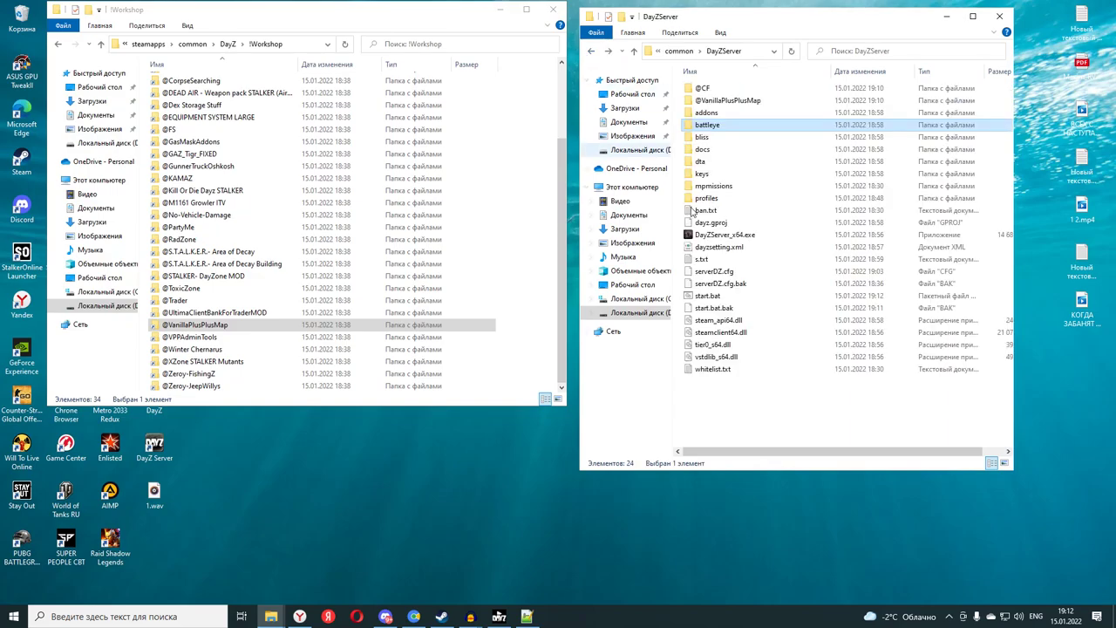
pyautogui.doubleClick(707, 298)
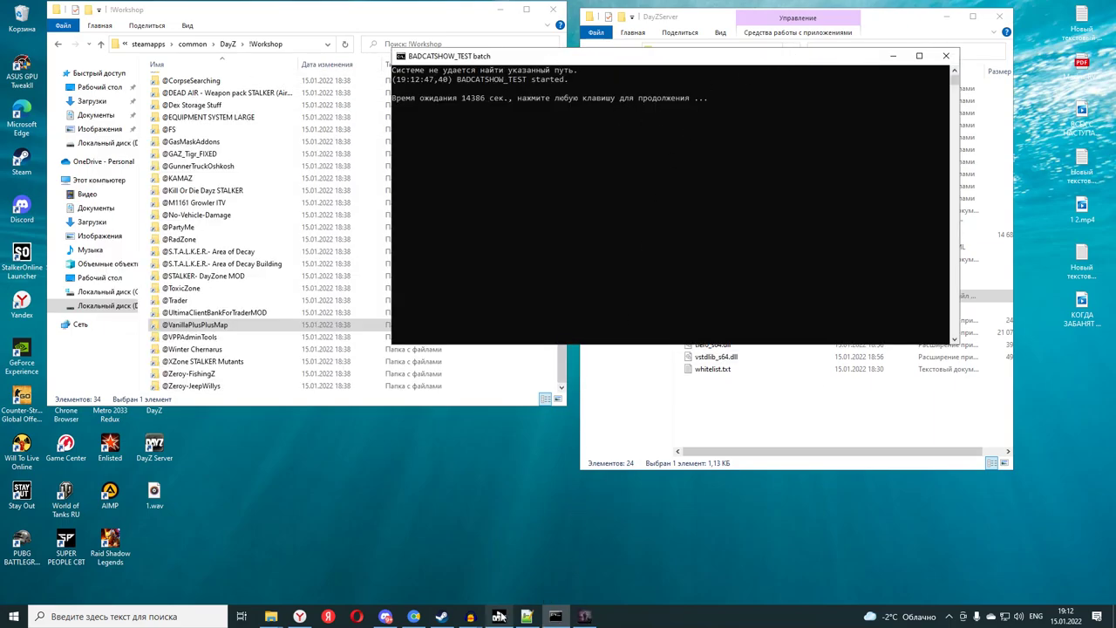
# - Switch to the DayZ Launcher and select the CF and VanillaPlusPlusMap mods for loading
pyautogui.click(586, 617)
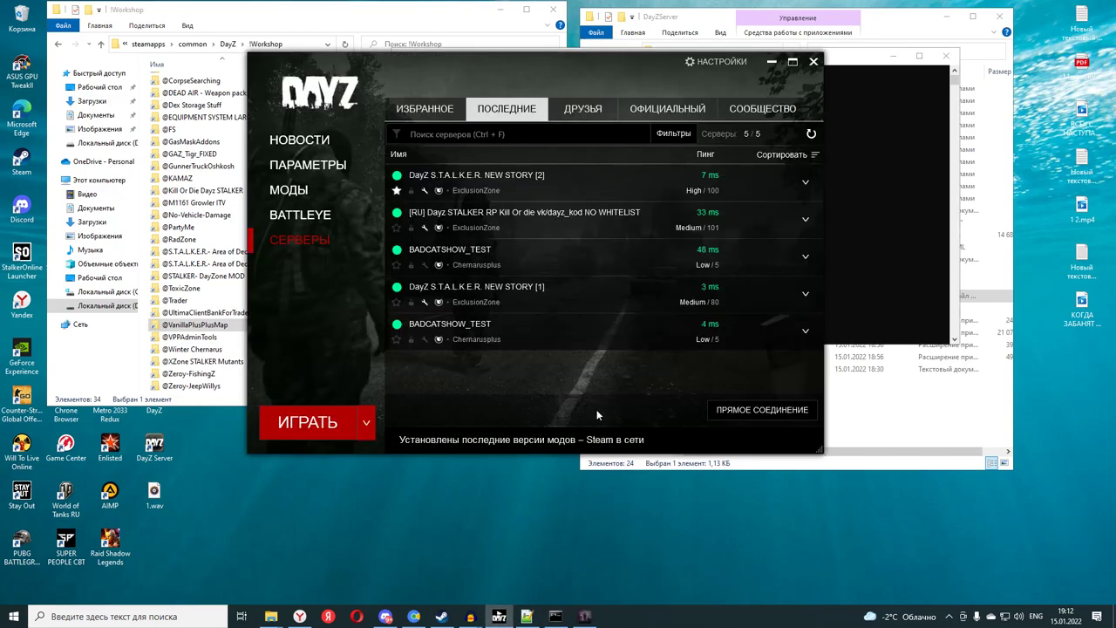
pyautogui.click(288, 189)
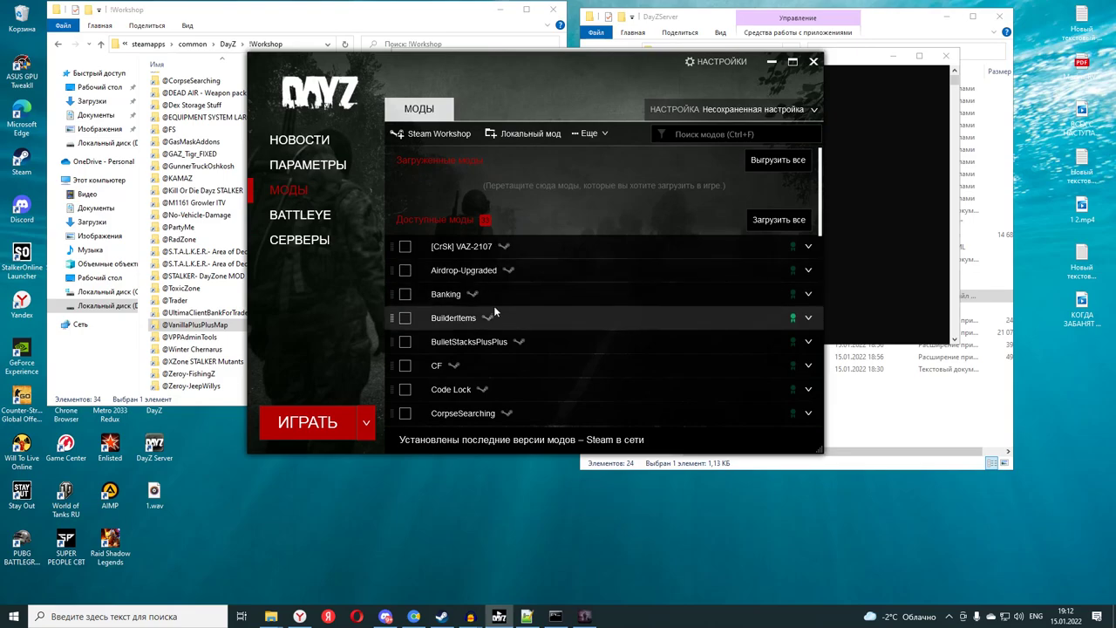
pyautogui.scroll(-1, 488, 279)
pyautogui.click(405, 309)
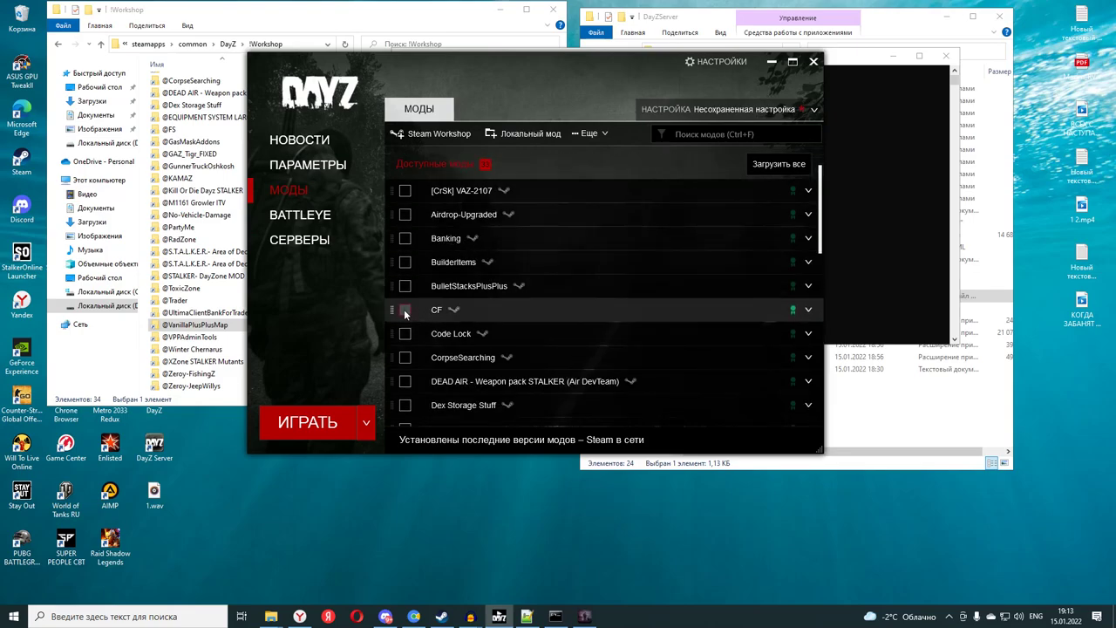
pyautogui.scroll(-6, 489, 355)
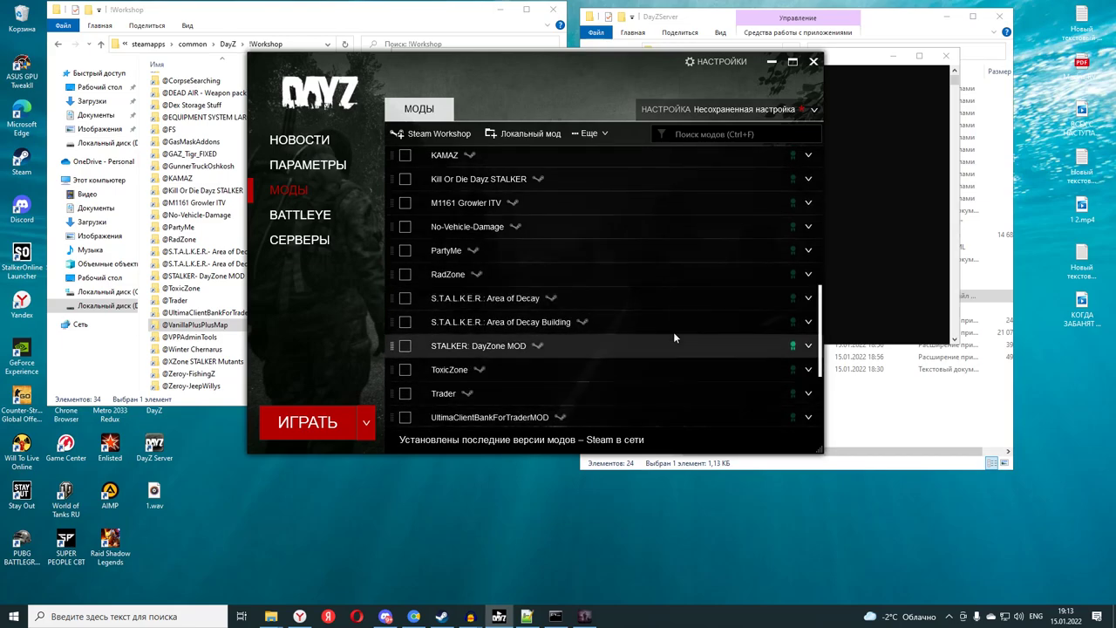
pyautogui.scroll(-1, 512, 340)
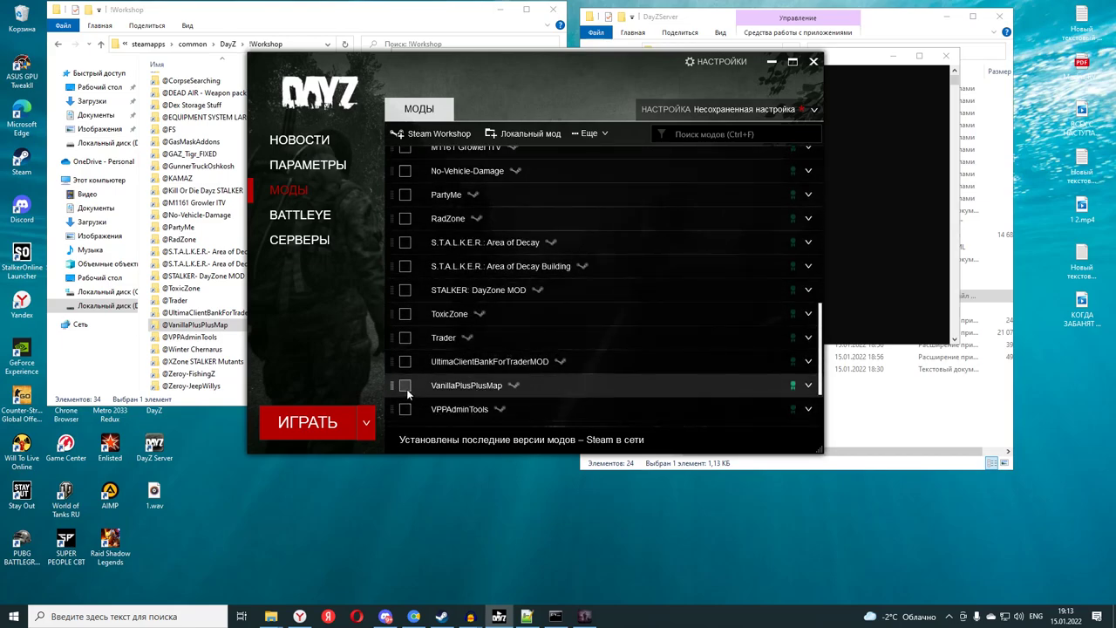
pyautogui.click(404, 387)
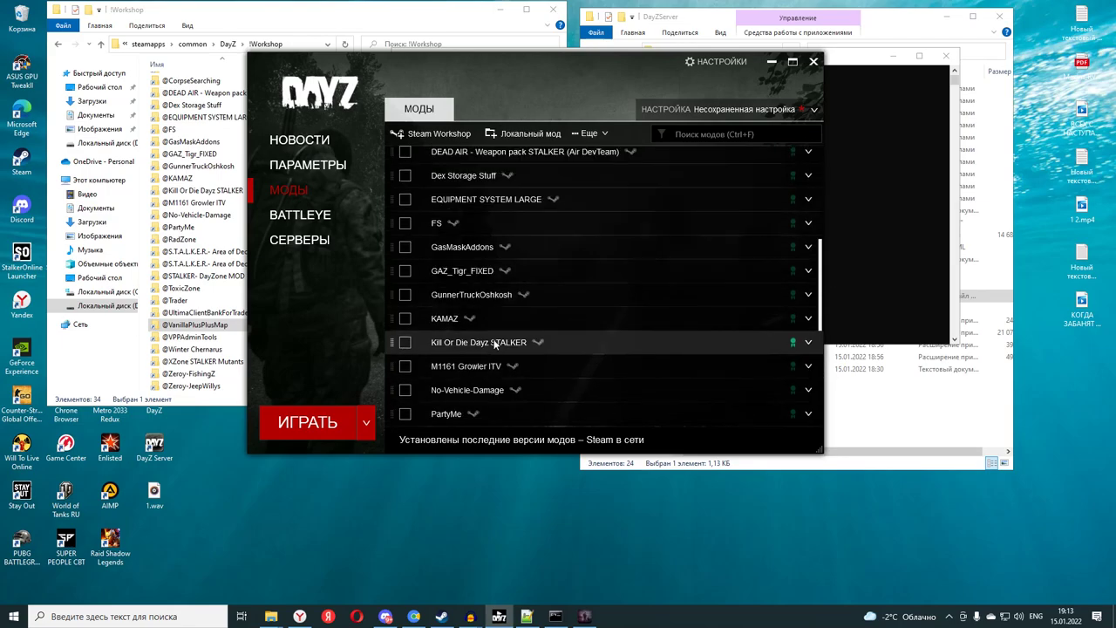
# - Open the server list, refresh the recent servers, and connect directly to the server at localhost
pyautogui.click(324, 240)
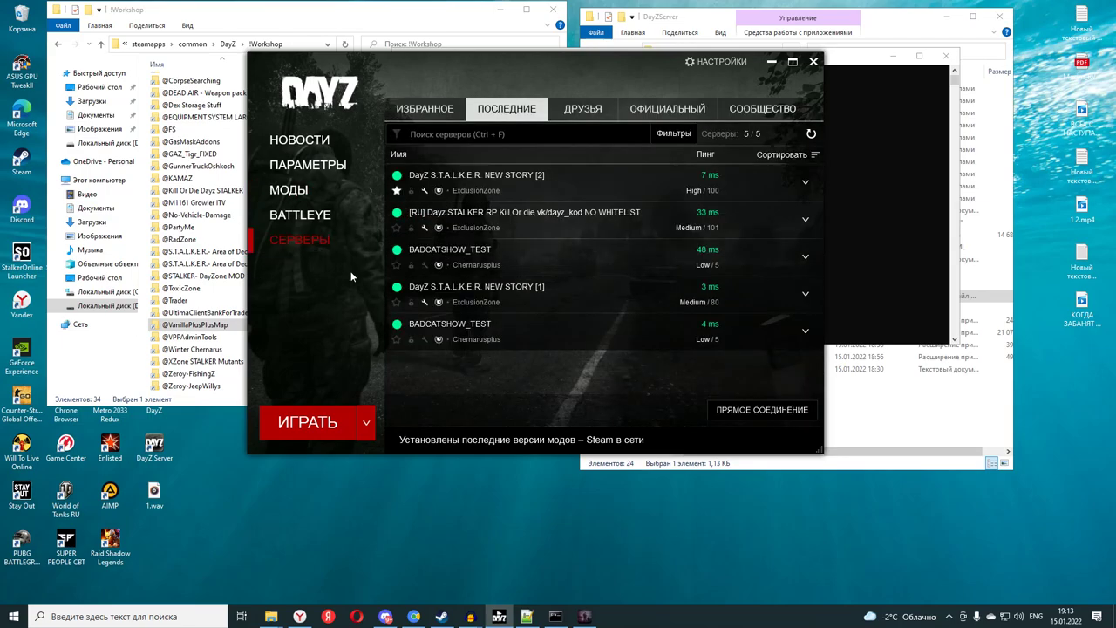
pyautogui.click(811, 135)
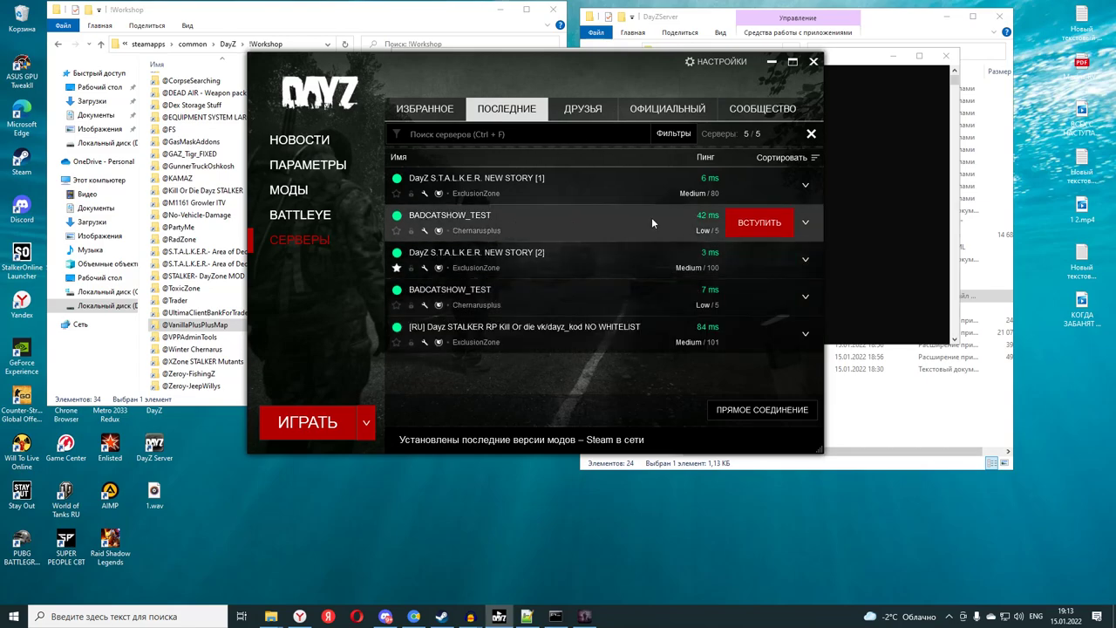
pyautogui.click(747, 412)
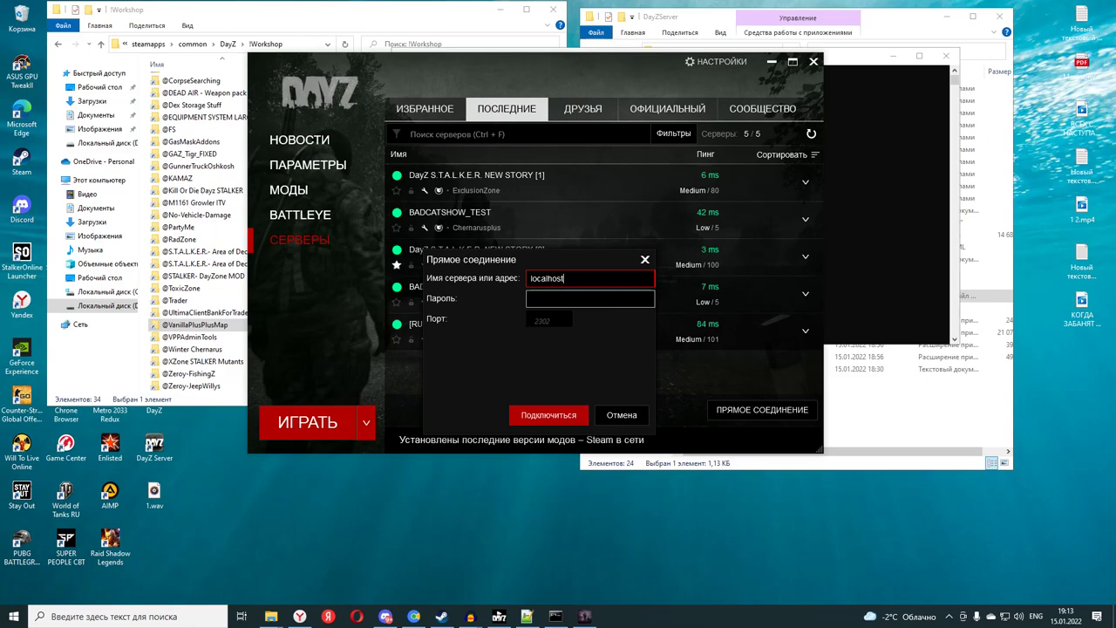
pyautogui.click(550, 413)
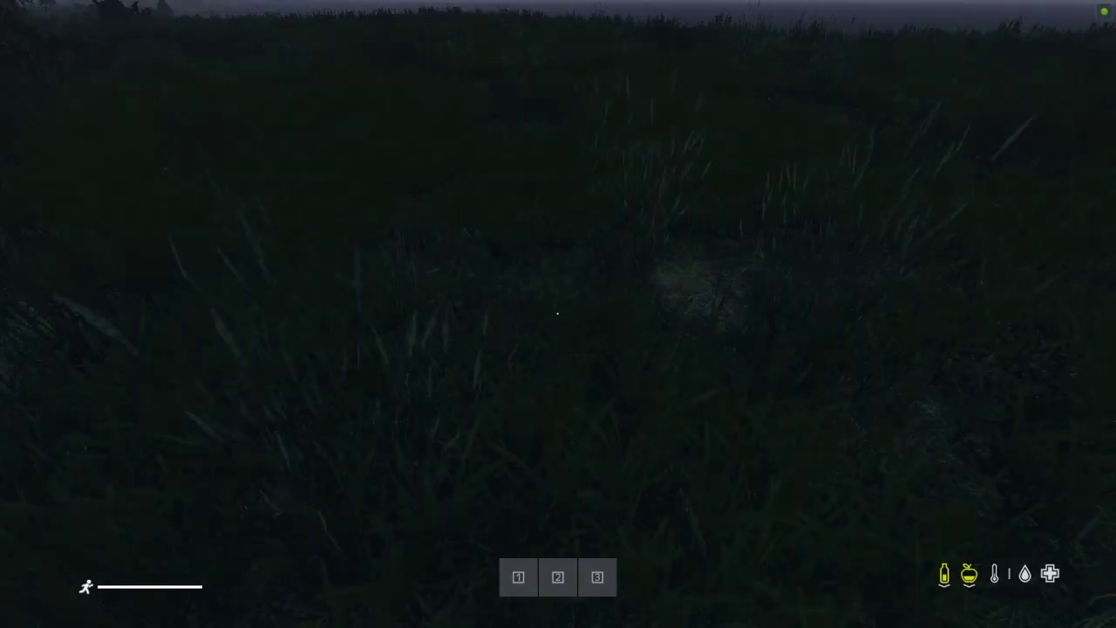
# - Open the in-game map to check the VanillaPlusPlusMap mod's display and markers, and return to the game
pyautogui.moveTo(558, 312)
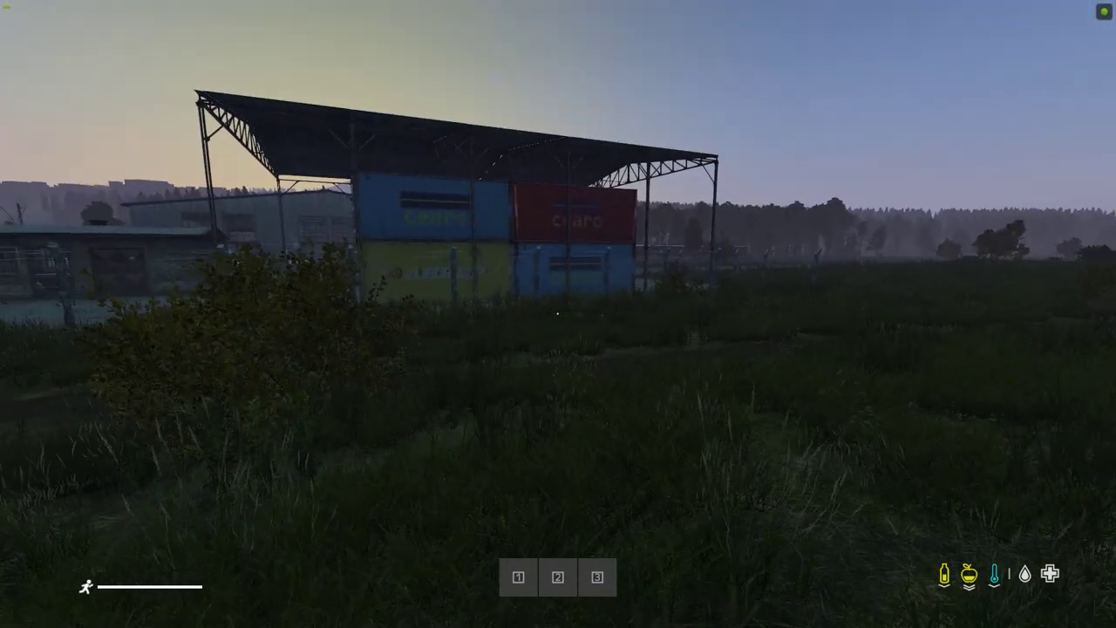
pyautogui.press('m')
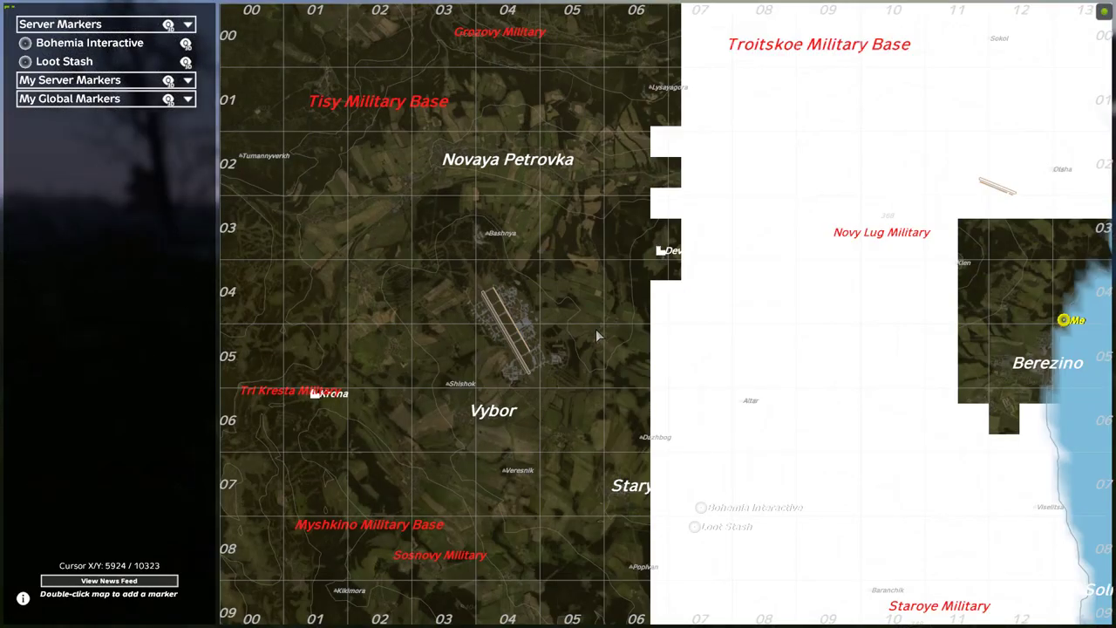
pyautogui.scroll(-3, 582, 350)
pyautogui.press('m')
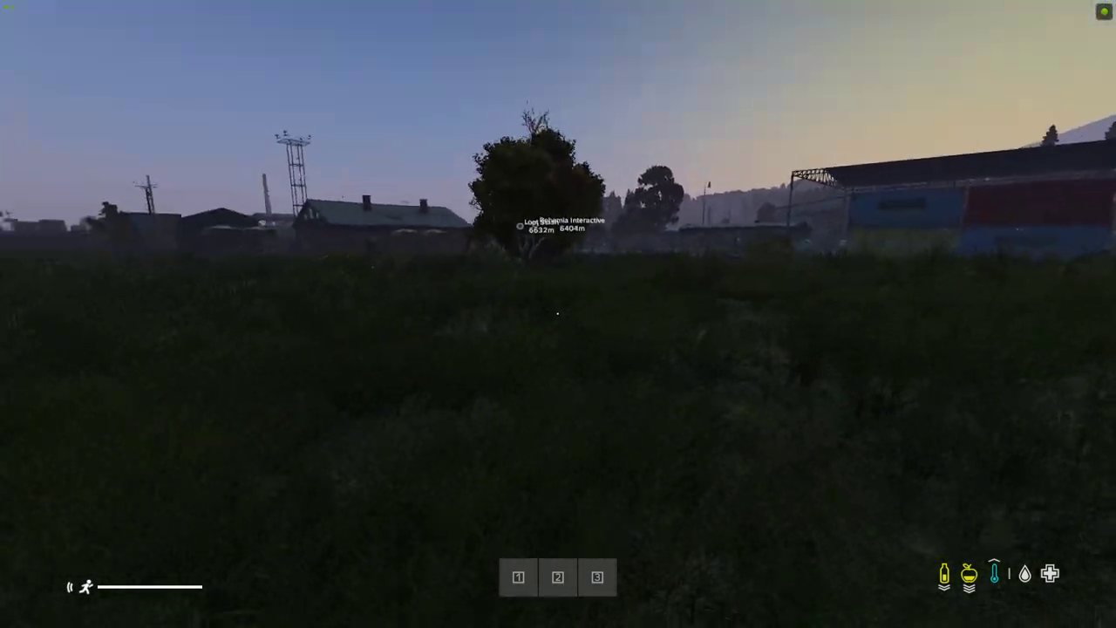
# - Leave the server from the pause screen and quit the game, confirming both exits
pyautogui.press('Escape')
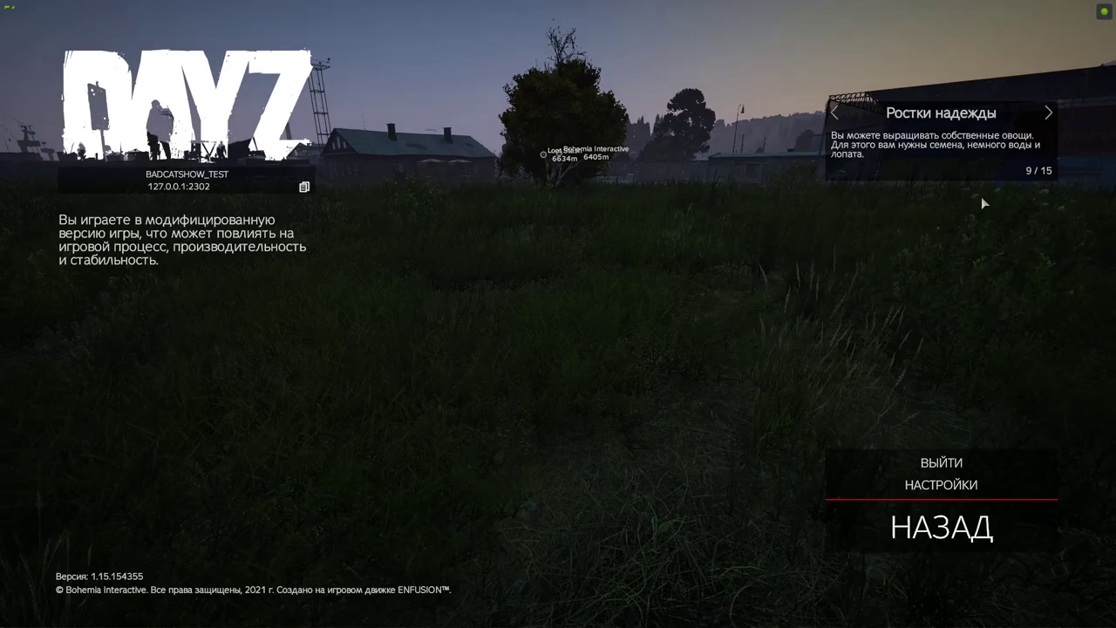
pyautogui.click(939, 461)
pyautogui.click(443, 348)
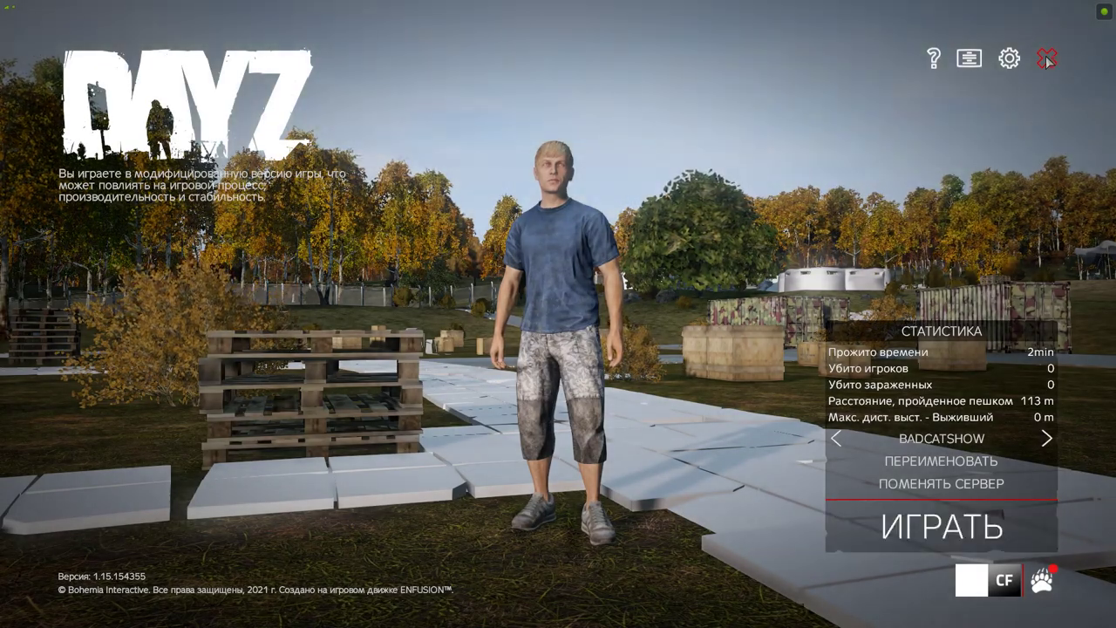
pyautogui.click(1046, 57)
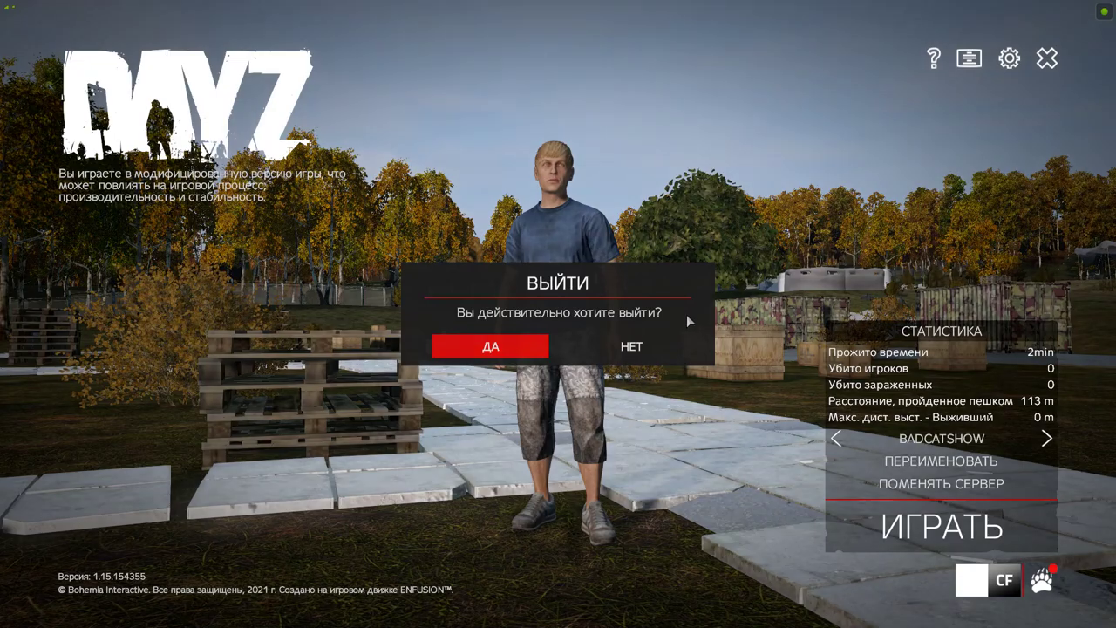
pyautogui.click(514, 350)
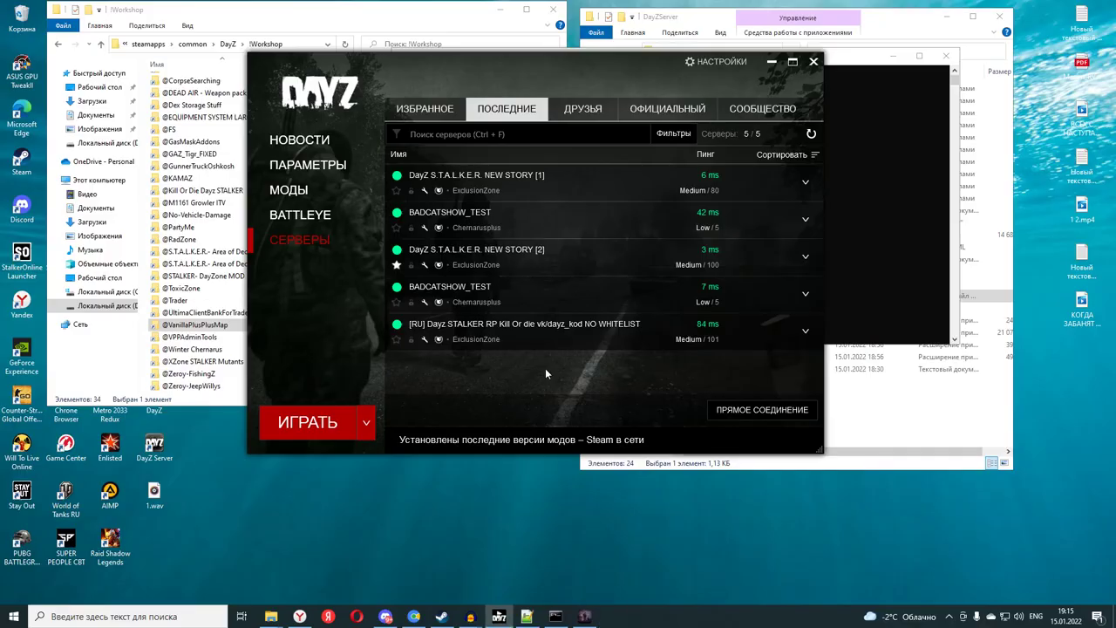
# - Switch to Steam, browse DayZ Server's local files, and minimise Steam and the DayZ Launcher
pyautogui.click(442, 616)
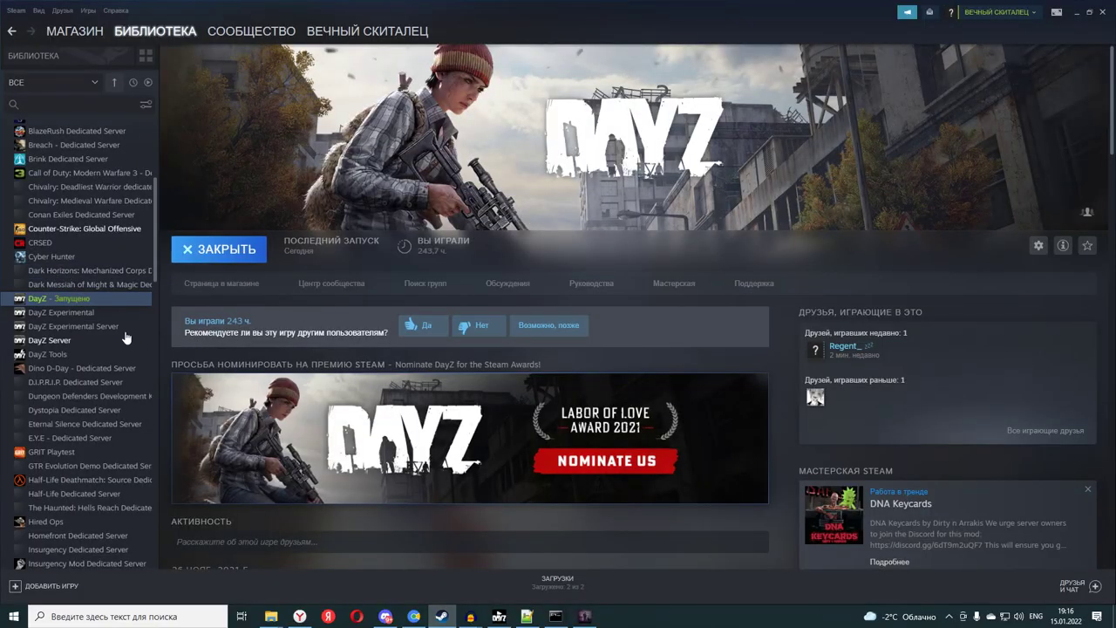
pyautogui.rightClick(54, 341)
pyautogui.moveTo(87, 393)
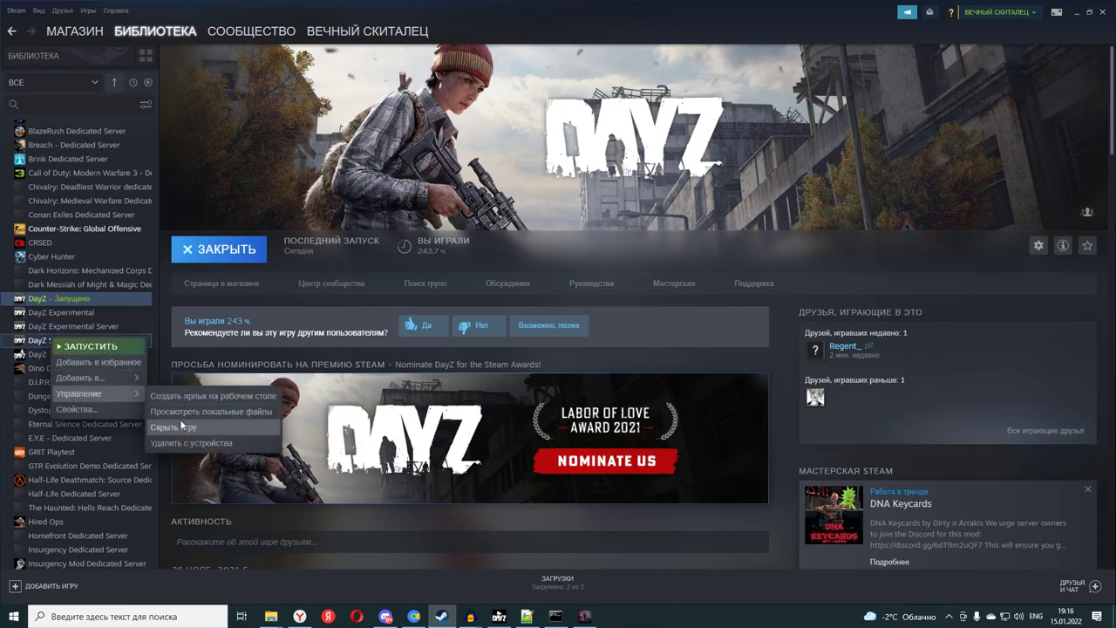
pyautogui.click(183, 412)
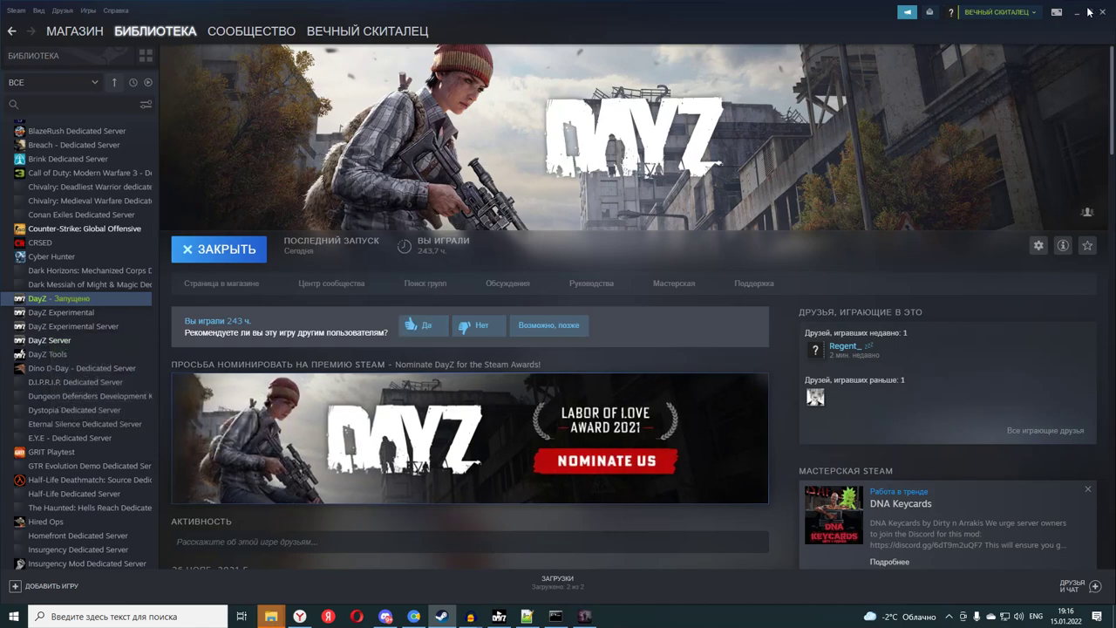
pyautogui.click(1075, 12)
pyautogui.click(772, 62)
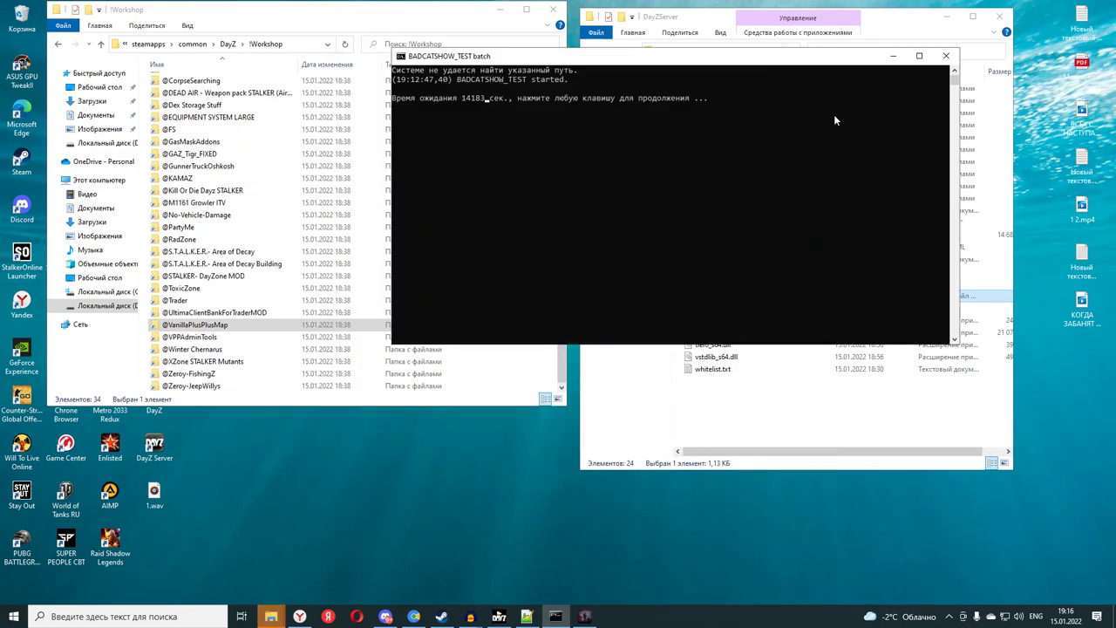
# - Close the BADCATSHOW_TEST batch console and return from the !Workshop folder to the DayZ folder
pyautogui.click(945, 55)
pyautogui.click(522, 617)
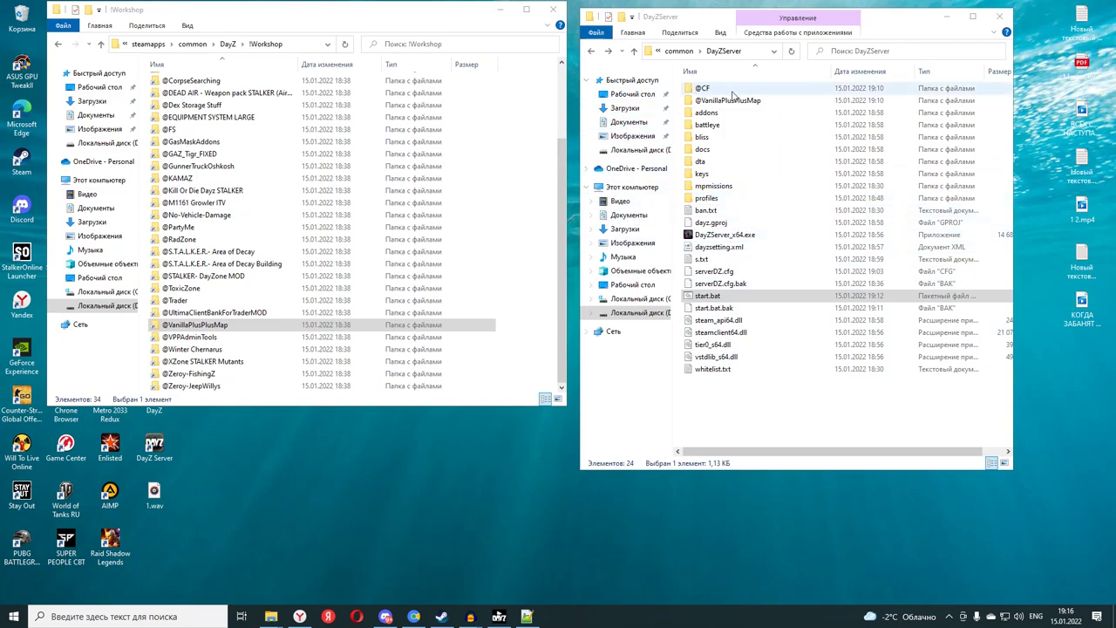
pyautogui.click(59, 45)
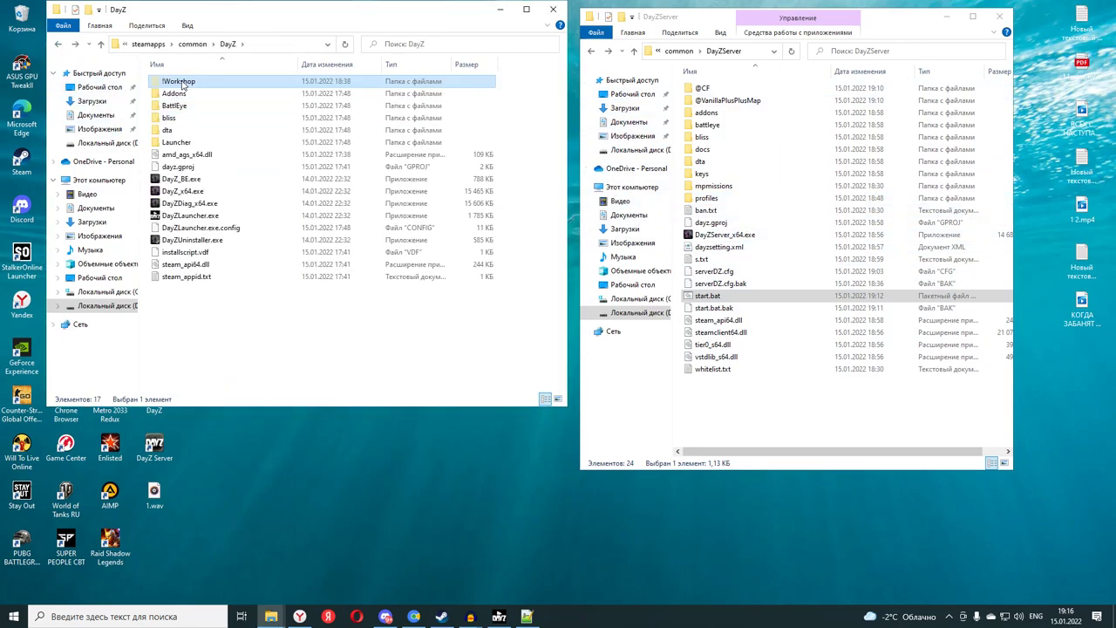